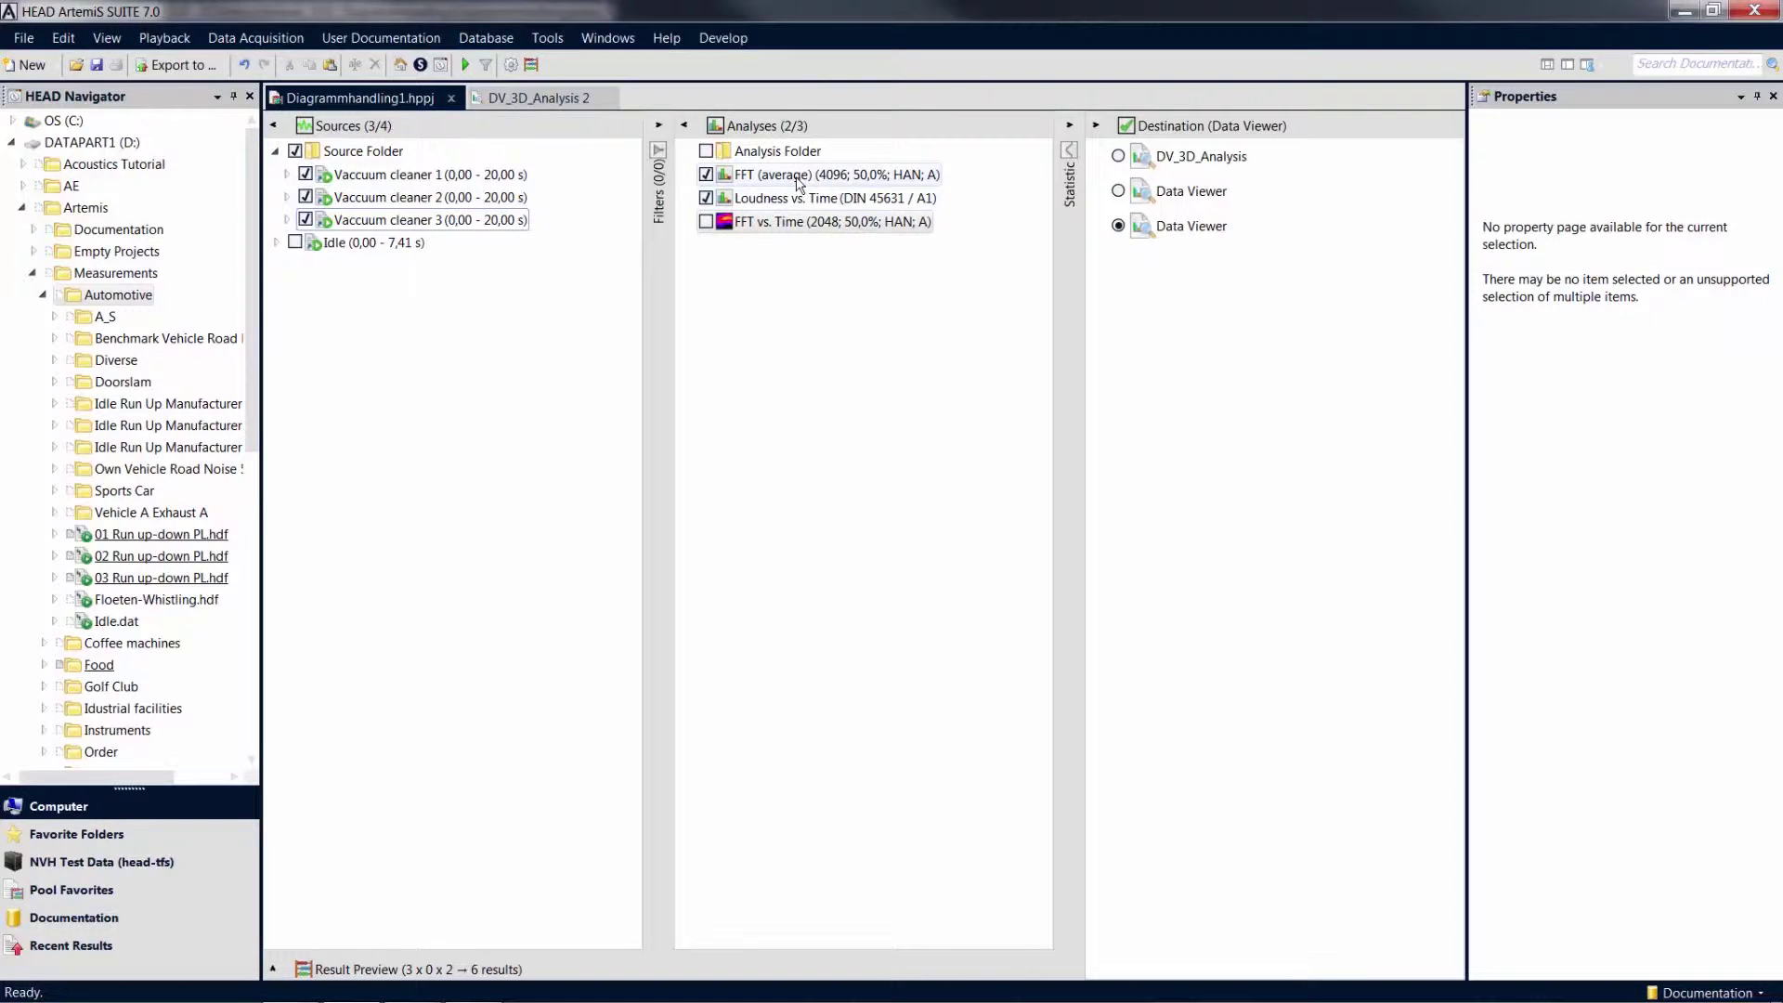
# - Select the second Data Viewer as result destination, reopen Properties, and show its layout settings
pyautogui.click(1138, 193)
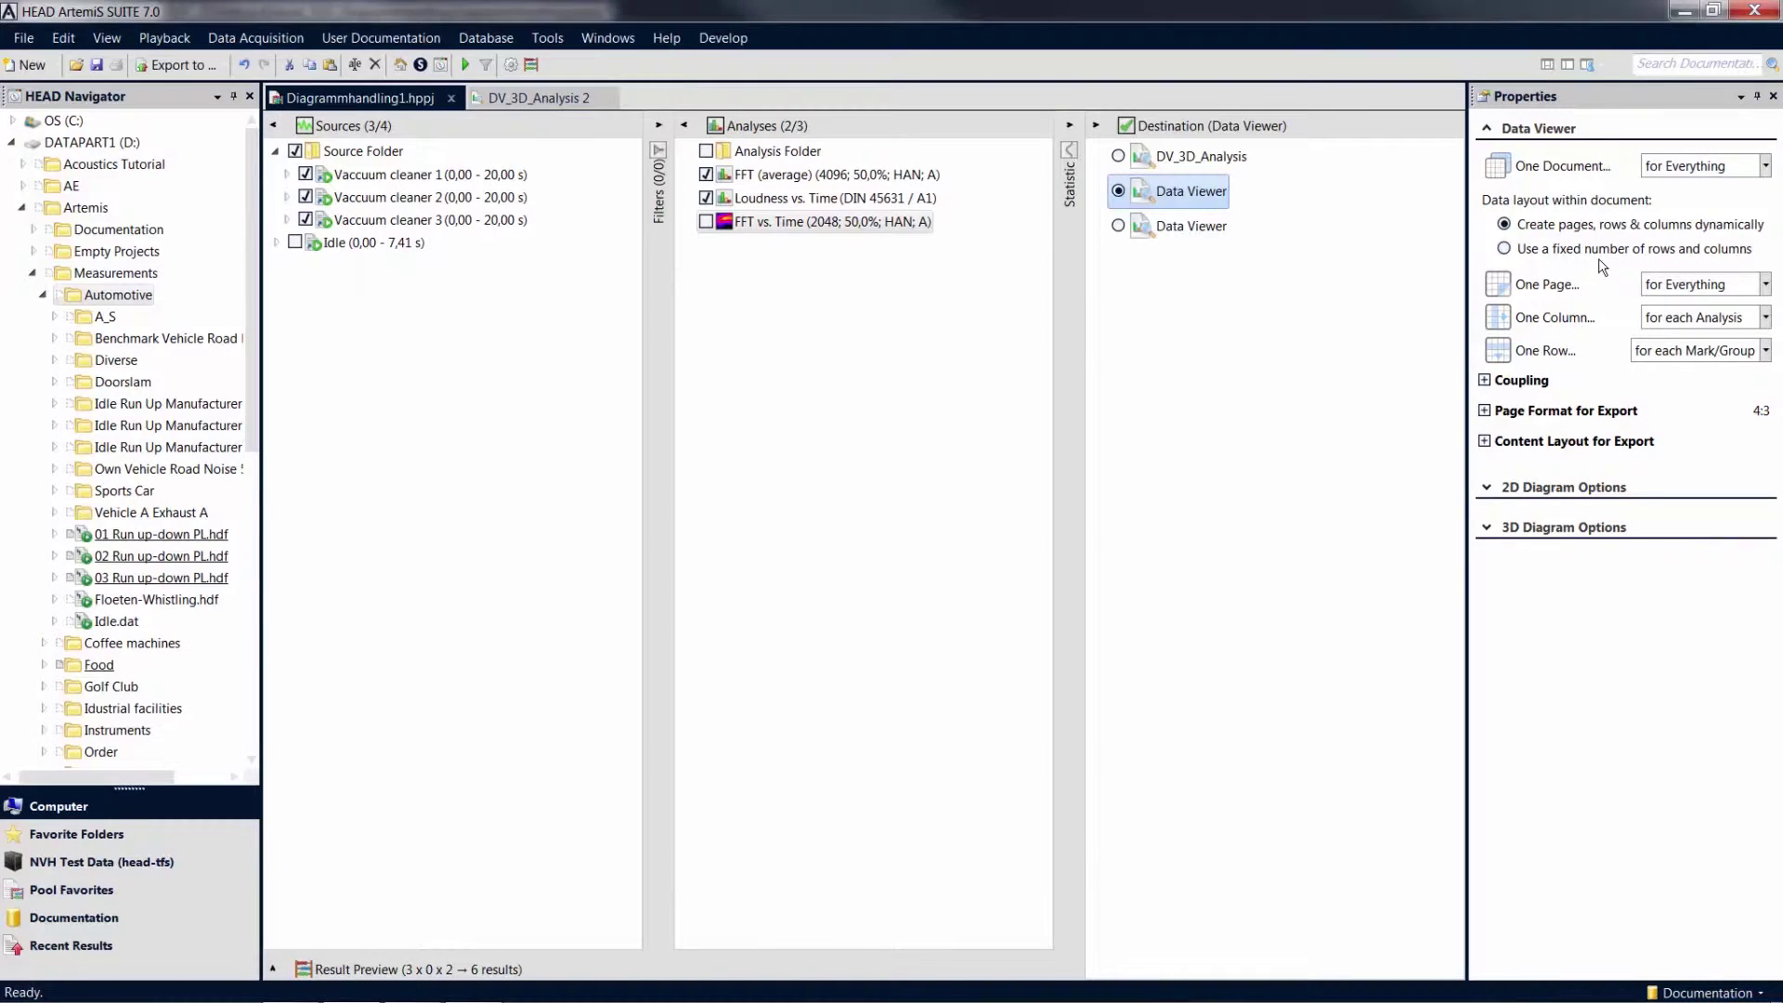
pyautogui.click(1775, 97)
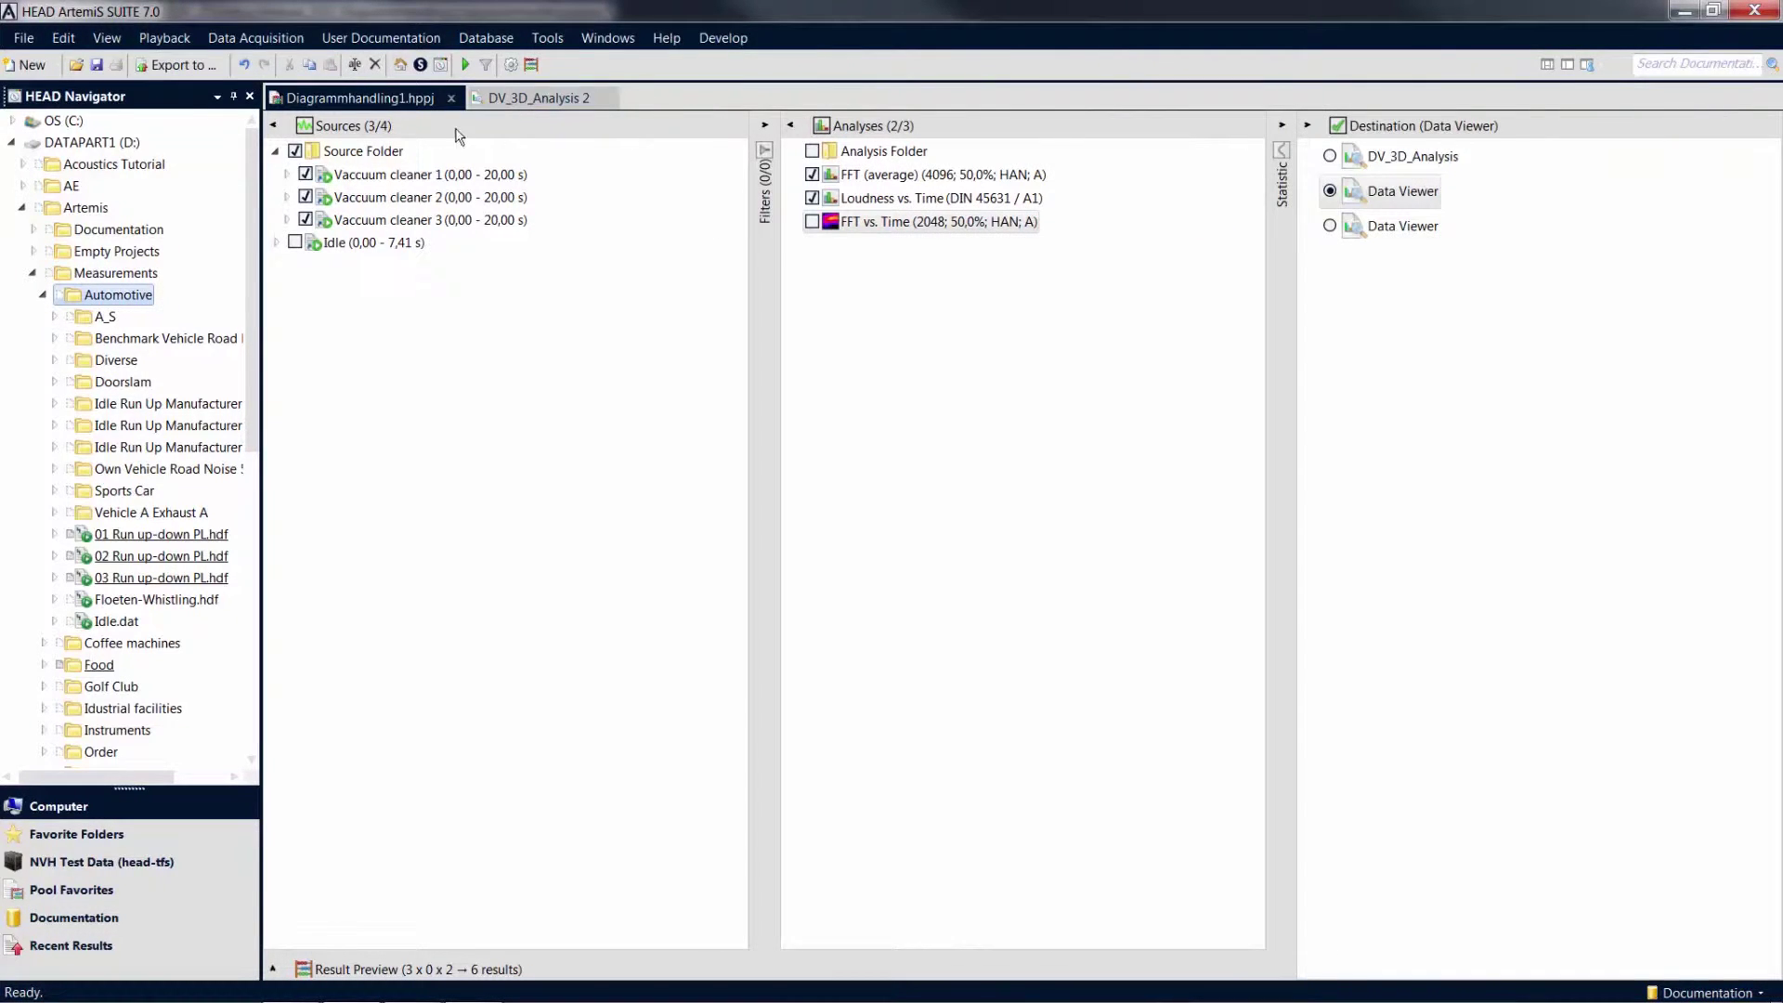
pyautogui.click(124, 38)
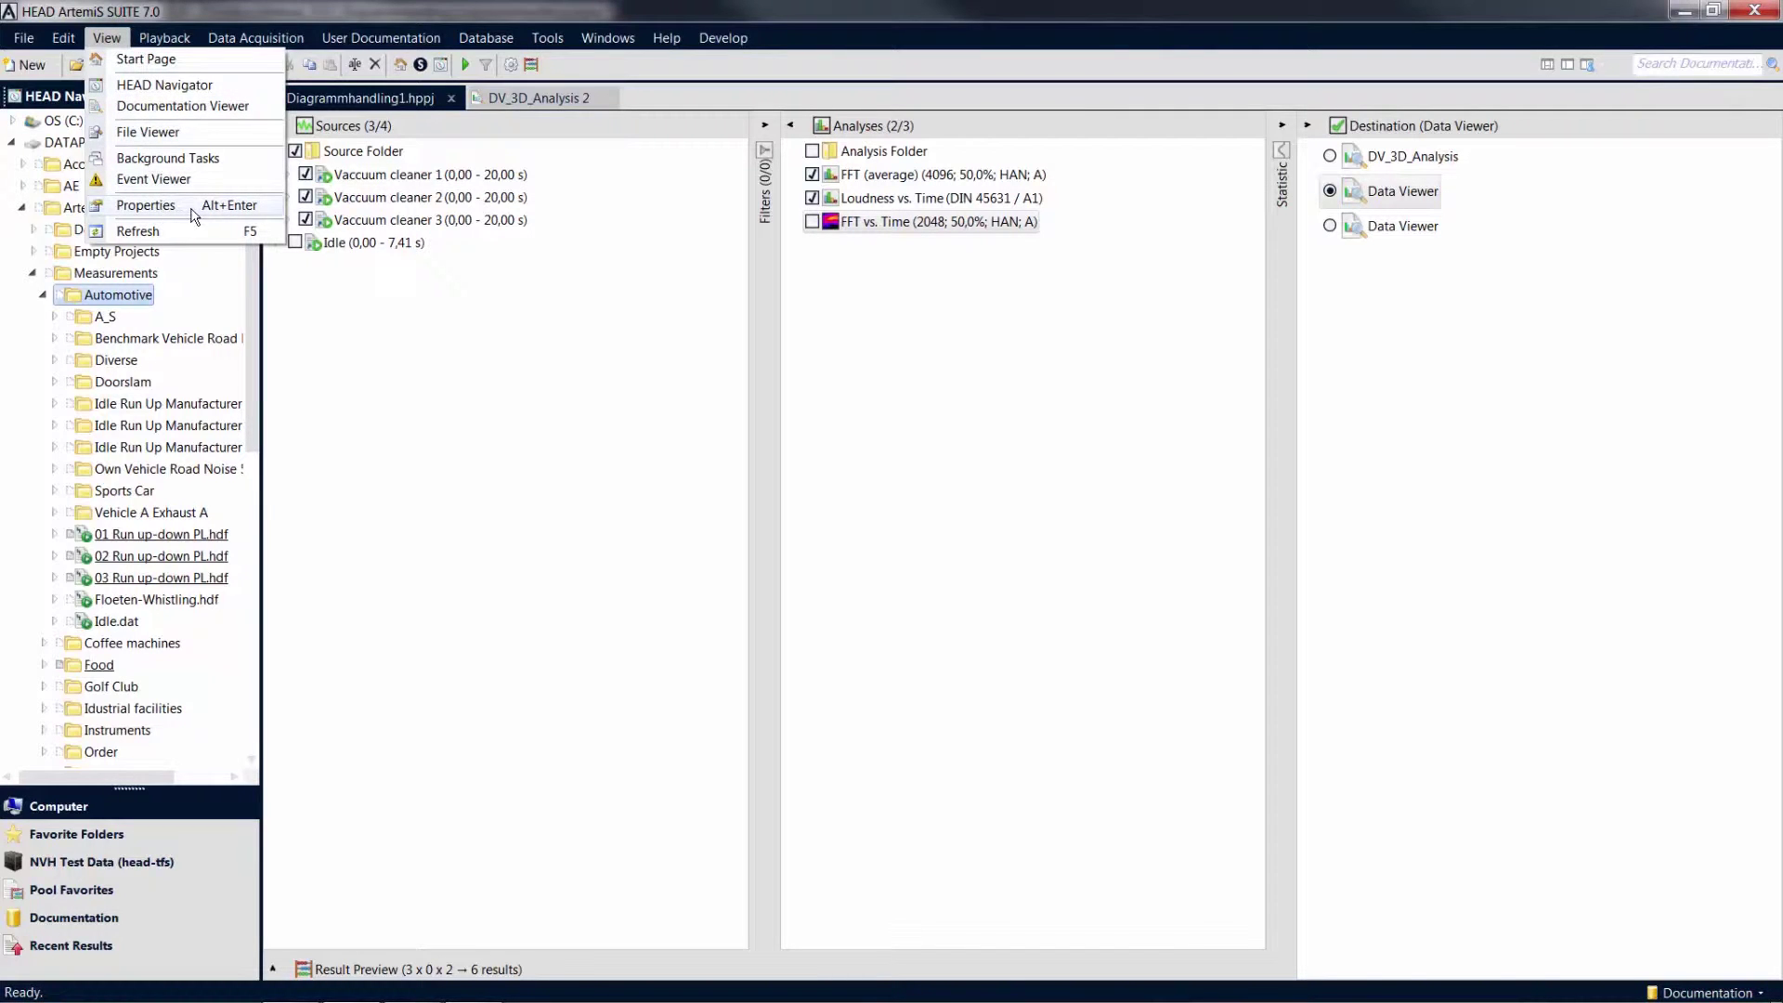
pyautogui.click(146, 205)
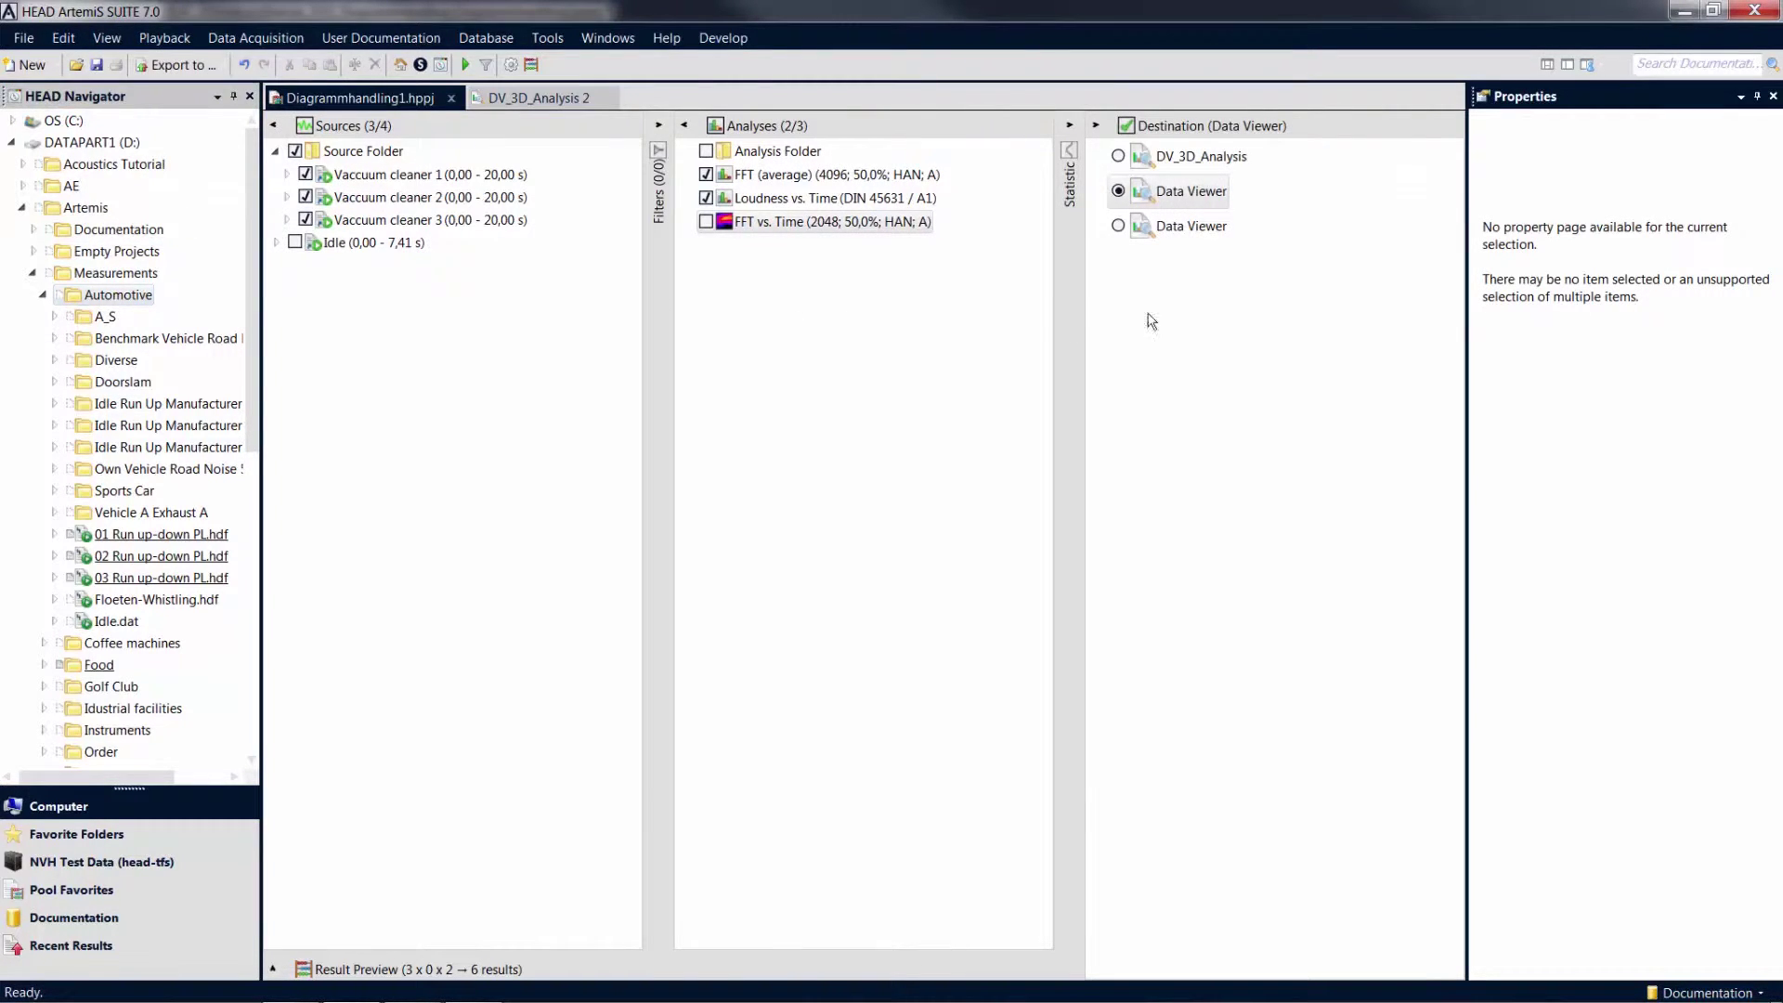
pyautogui.click(1196, 193)
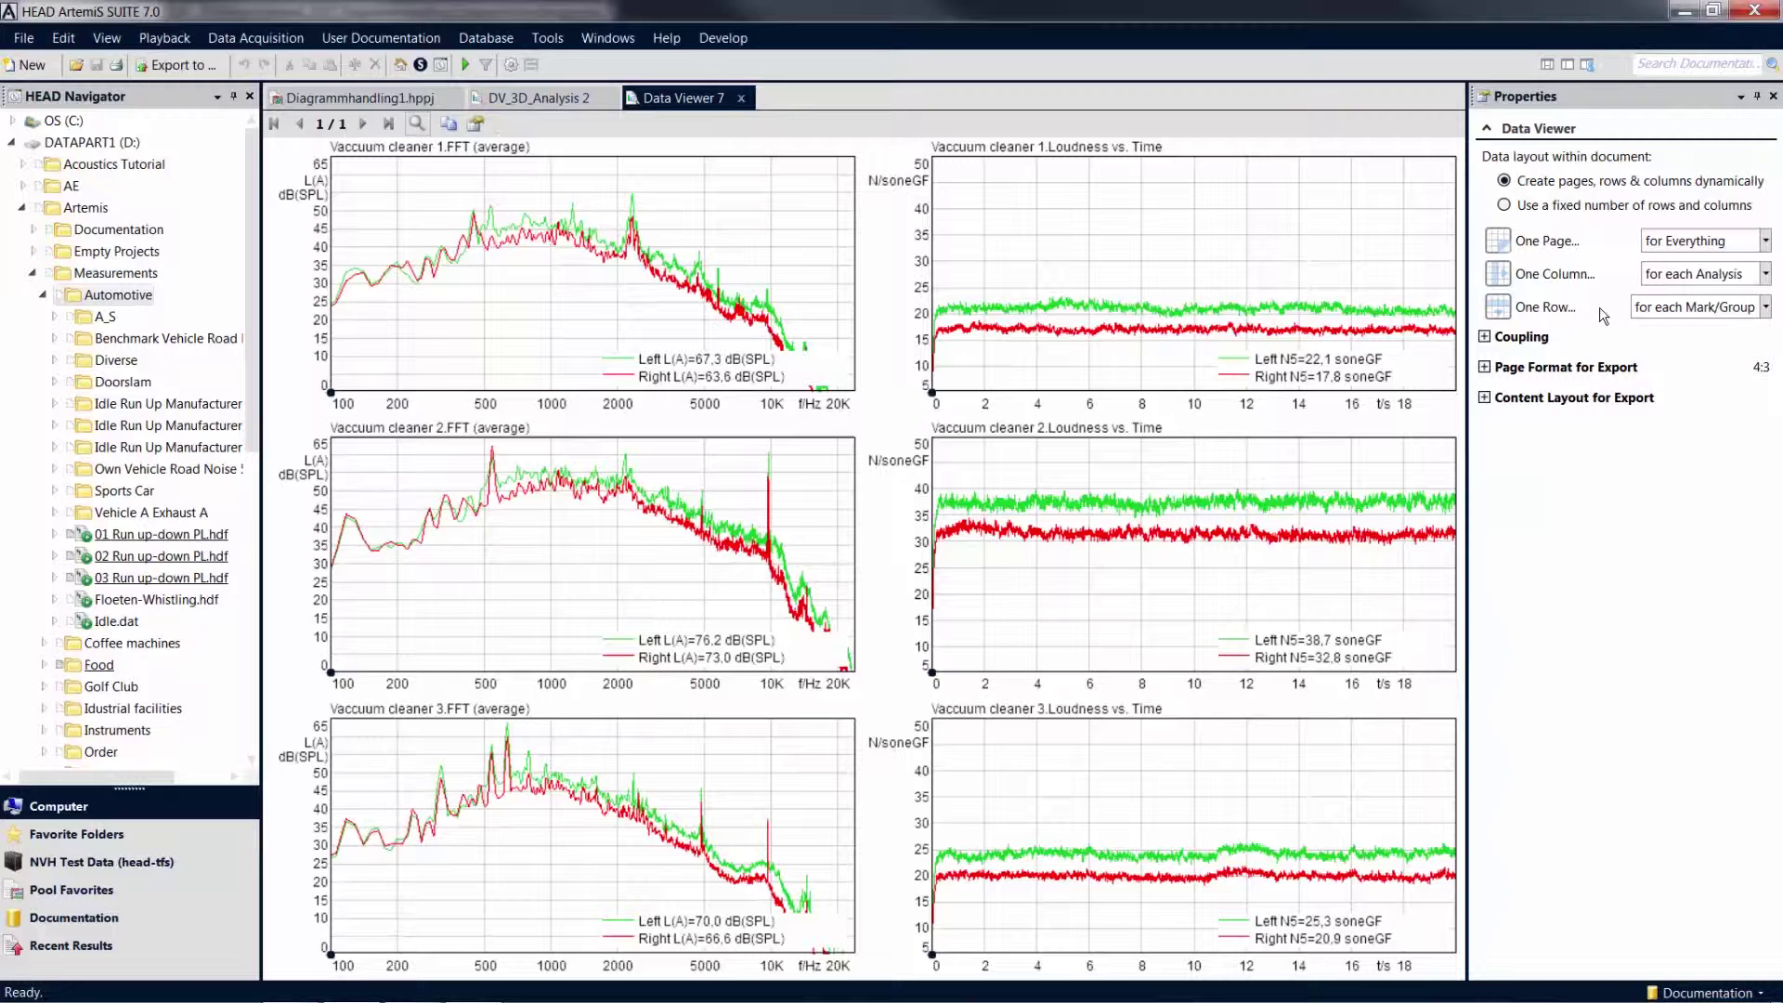
# - Set One Page to 'for each Analysis', then check the loudness page and return to FFT
pyautogui.click(1765, 241)
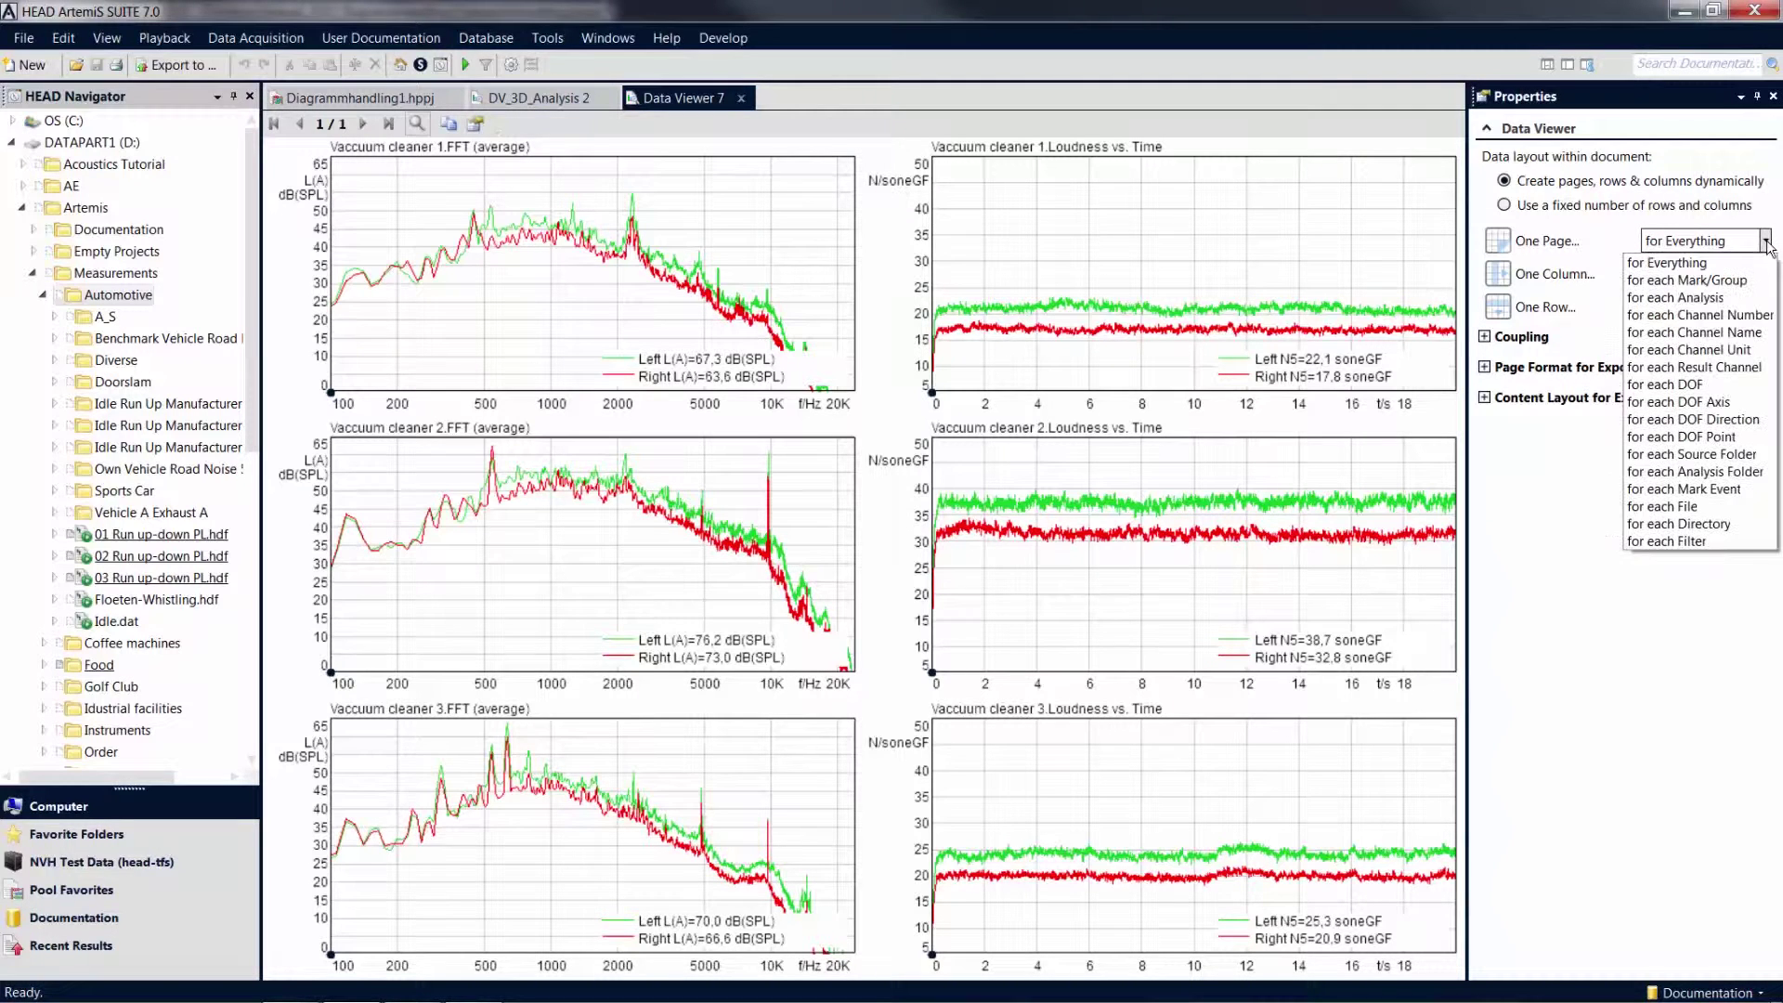
pyautogui.click(1757, 302)
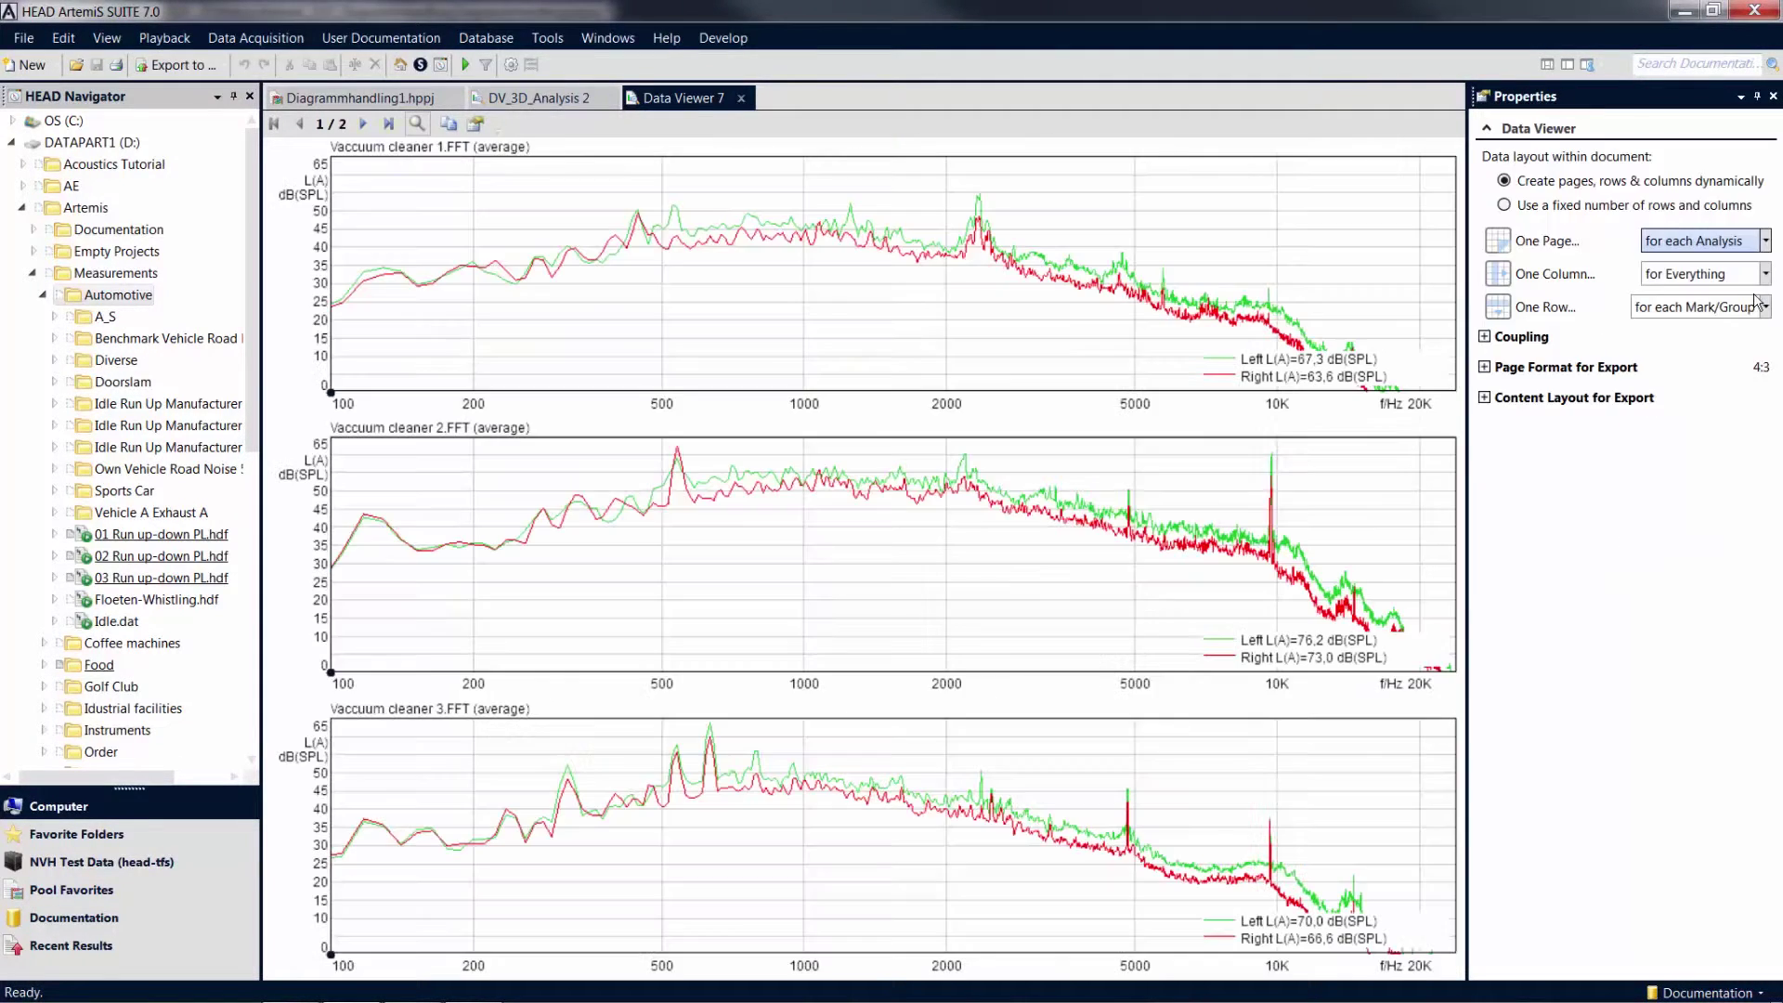
pyautogui.click(361, 124)
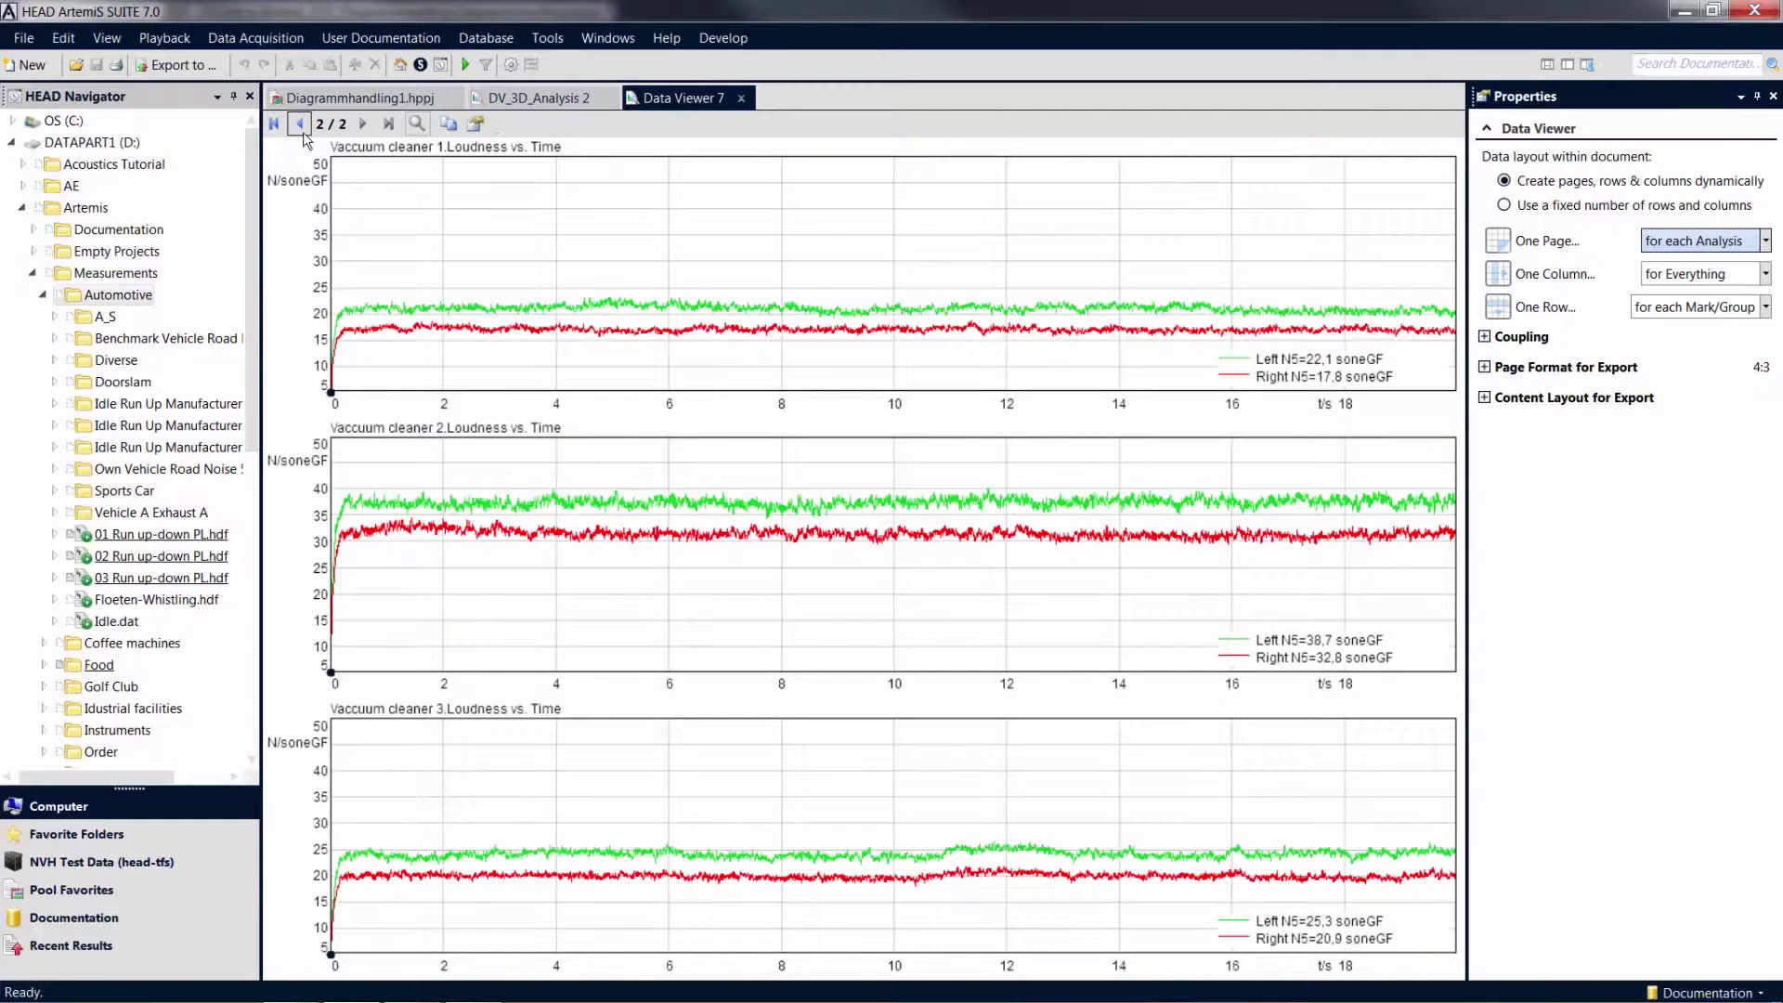
pyautogui.click(301, 127)
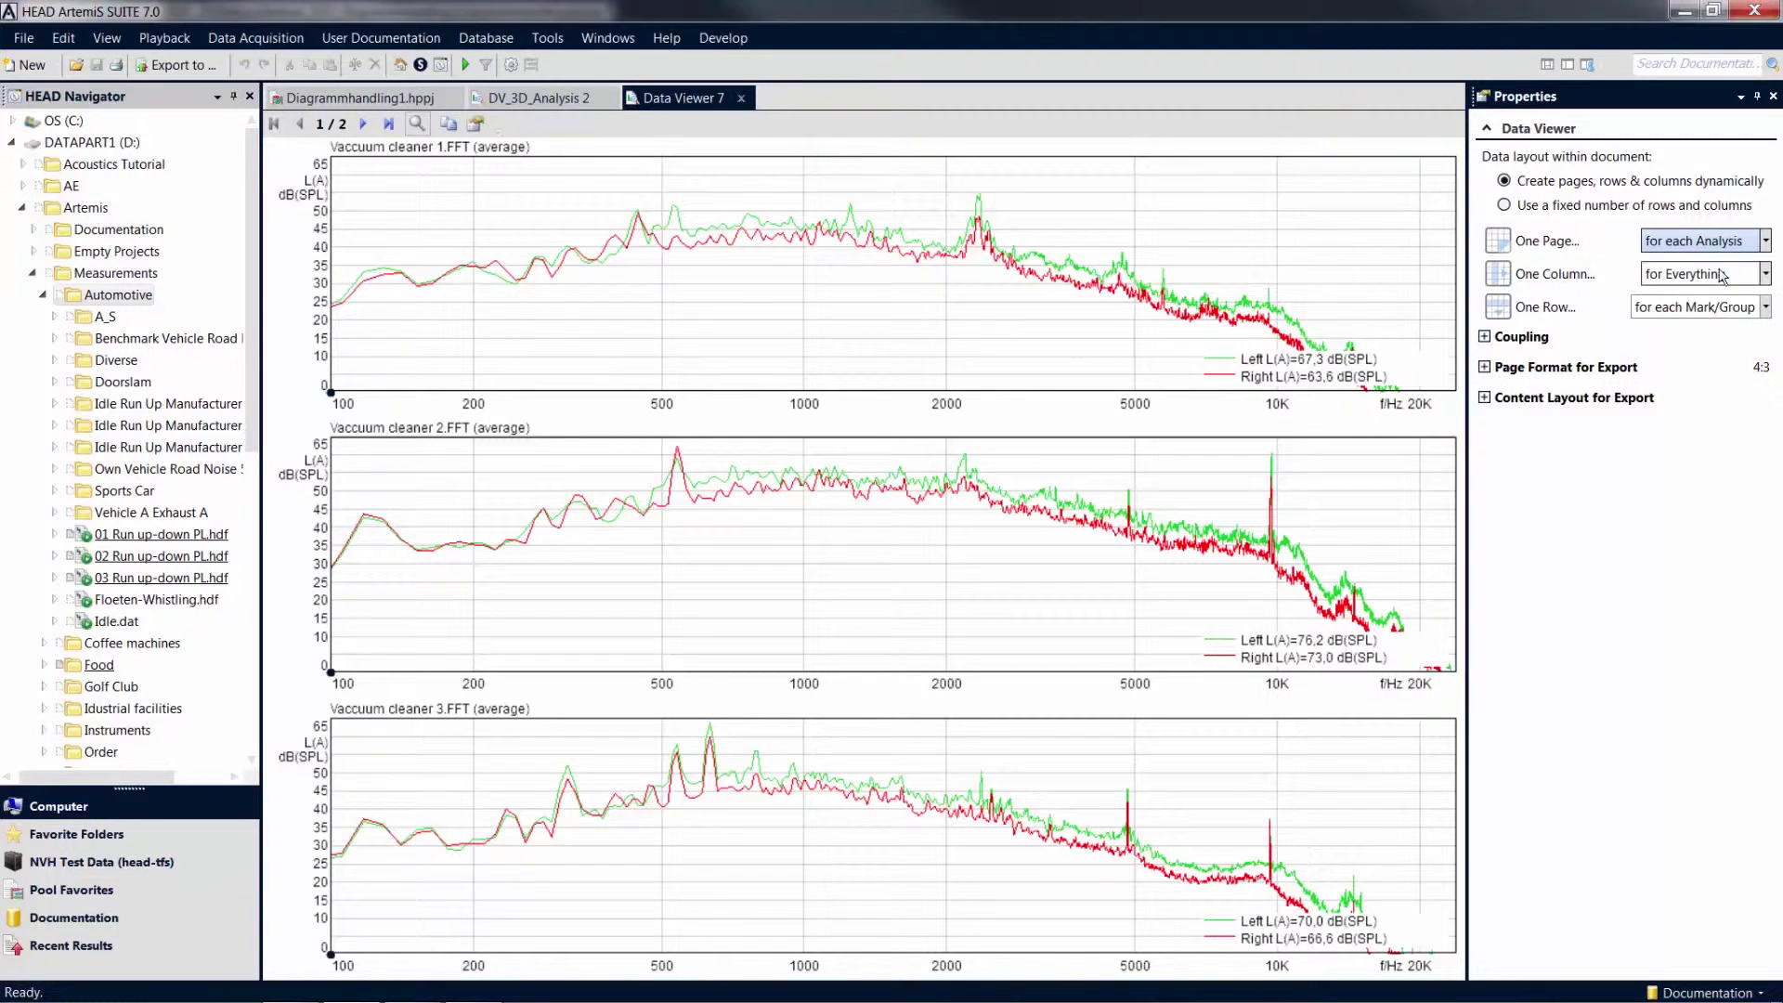
# - Set One Page 'for Everything', One Column 'for each Mark/Group', One Row 'for each Analysis'
pyautogui.click(1766, 242)
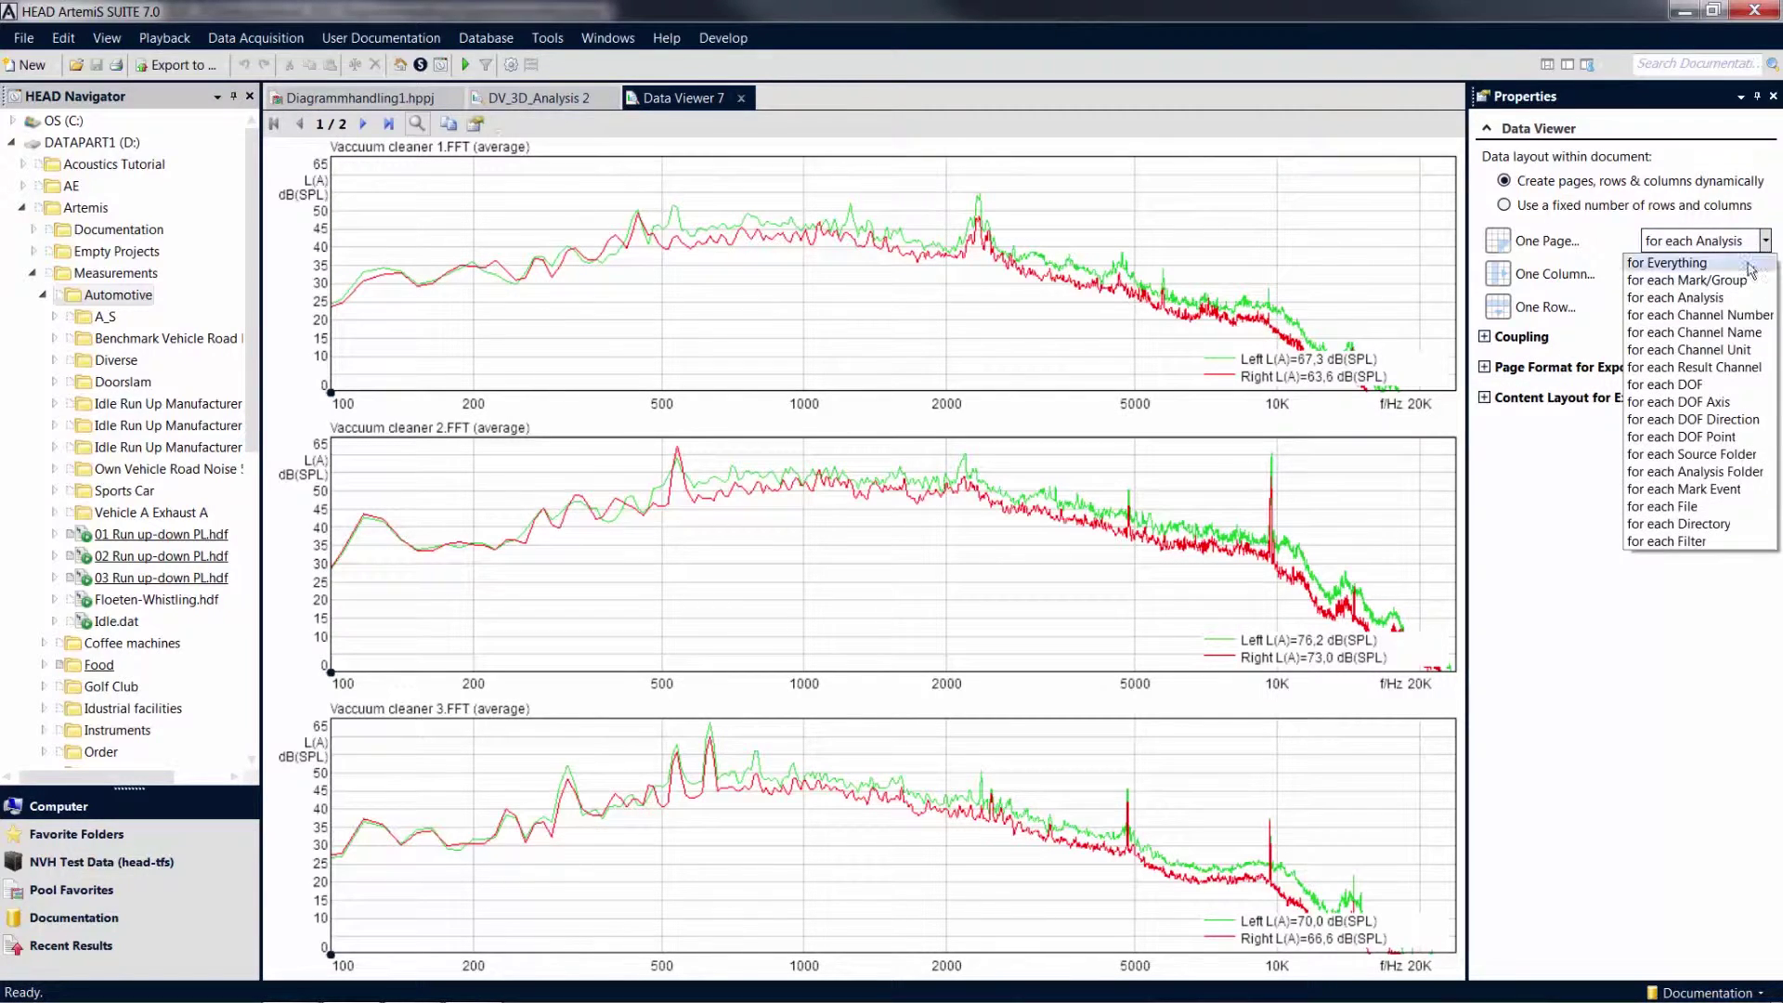
pyautogui.click(1750, 264)
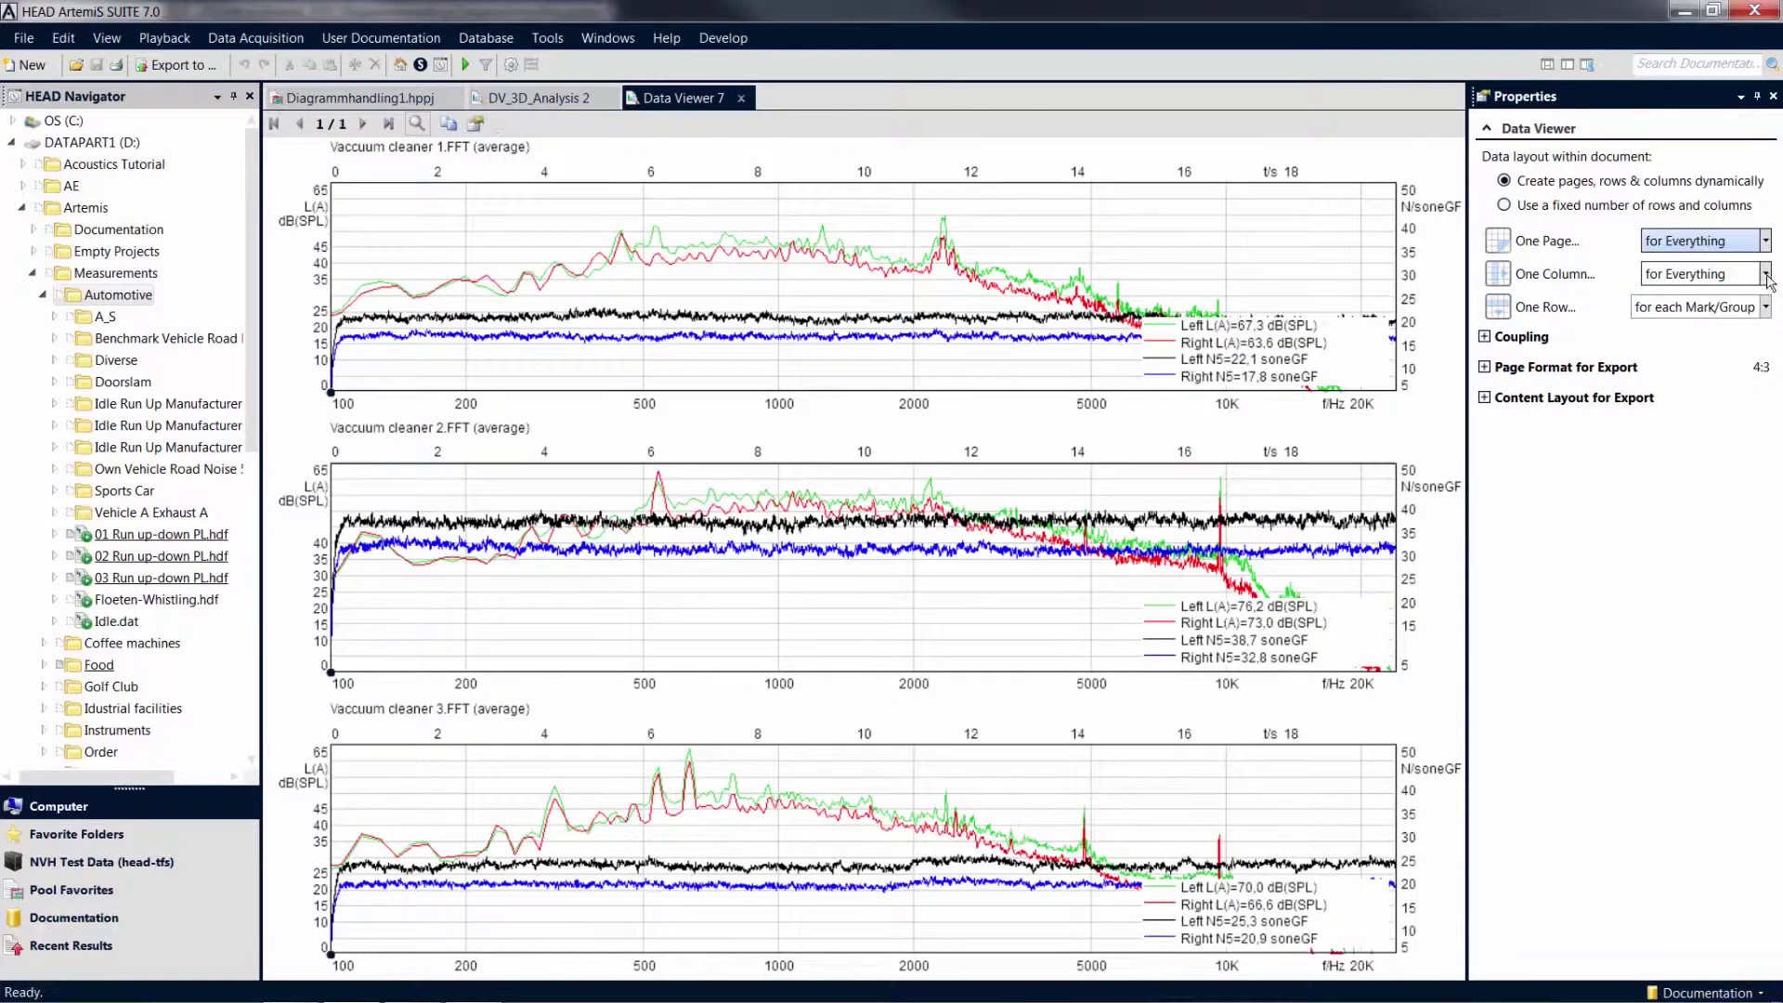
pyautogui.click(1765, 275)
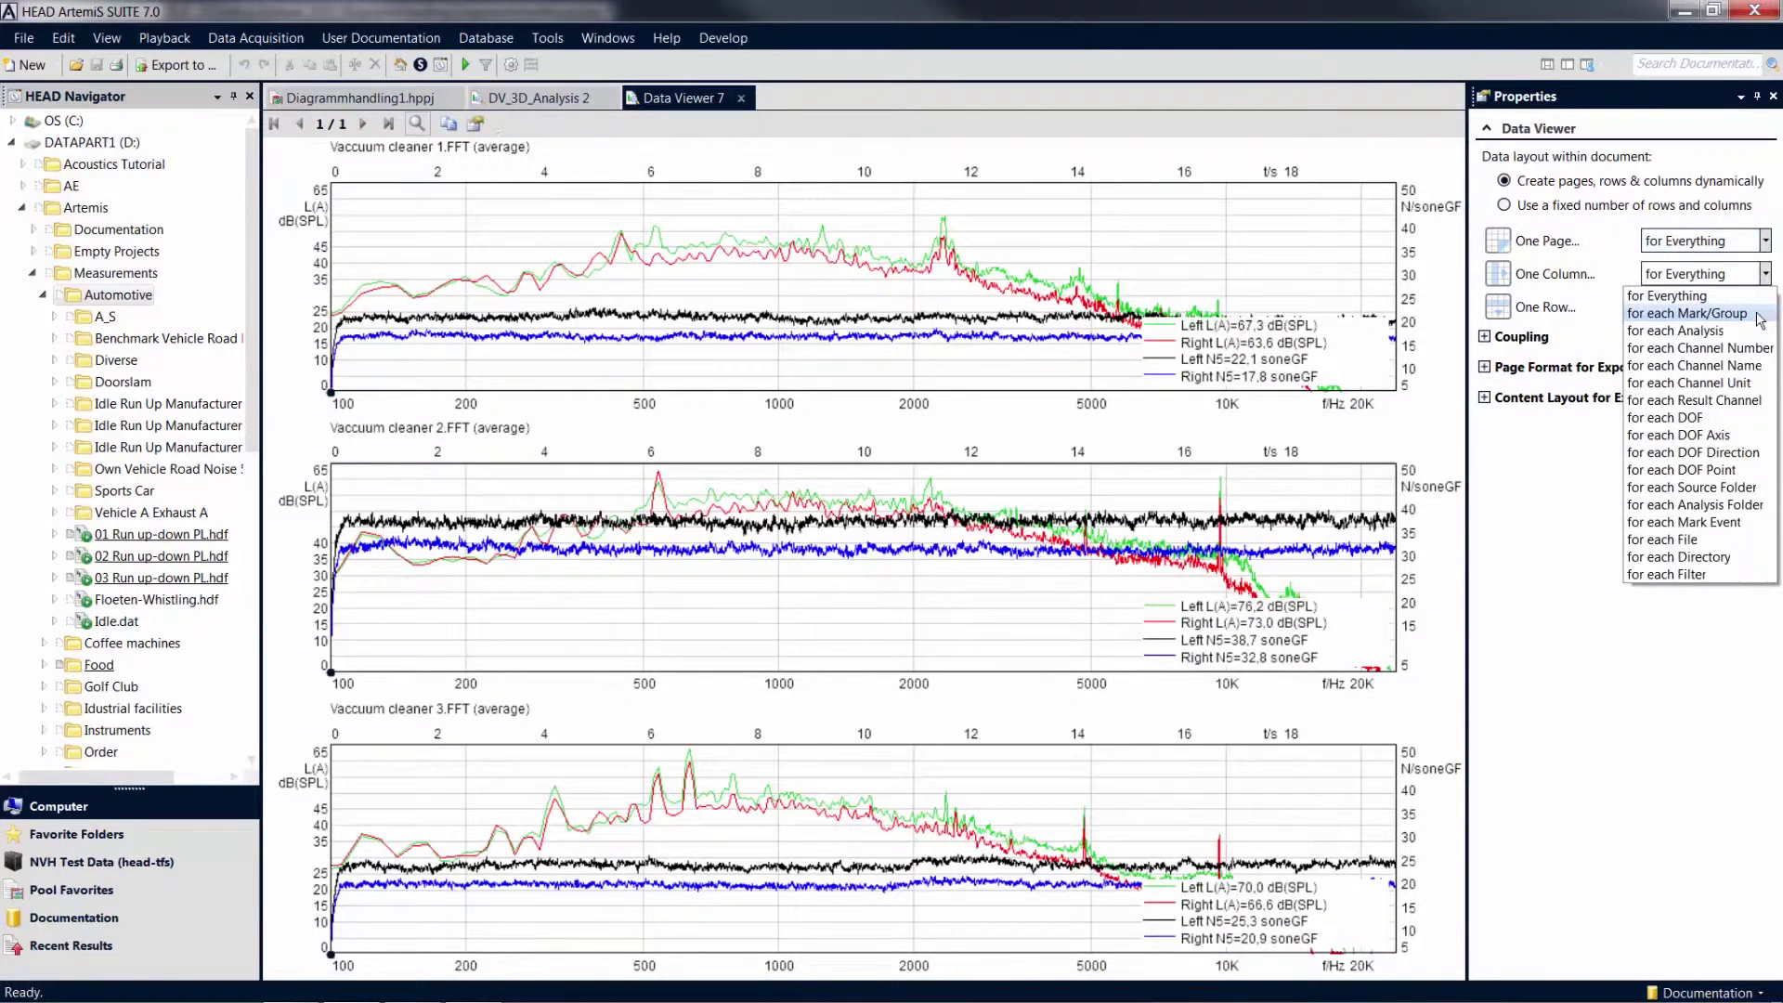
pyautogui.click(1760, 319)
pyautogui.click(1766, 307)
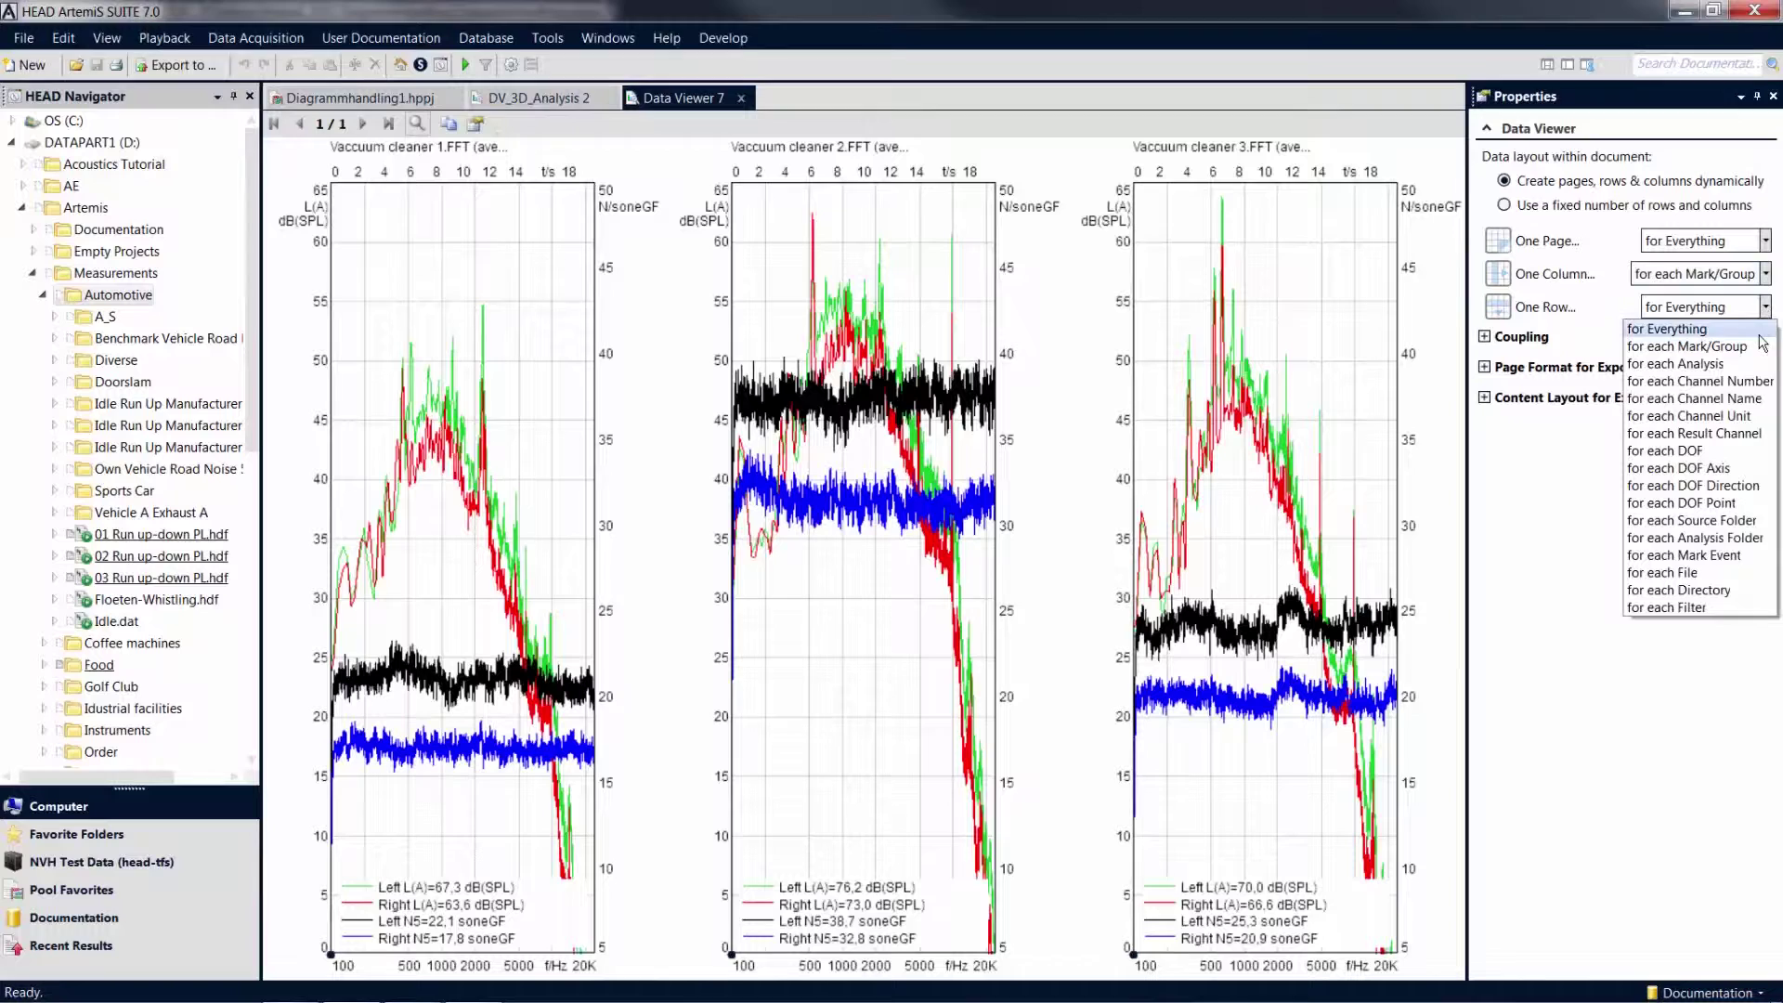
pyautogui.click(1758, 365)
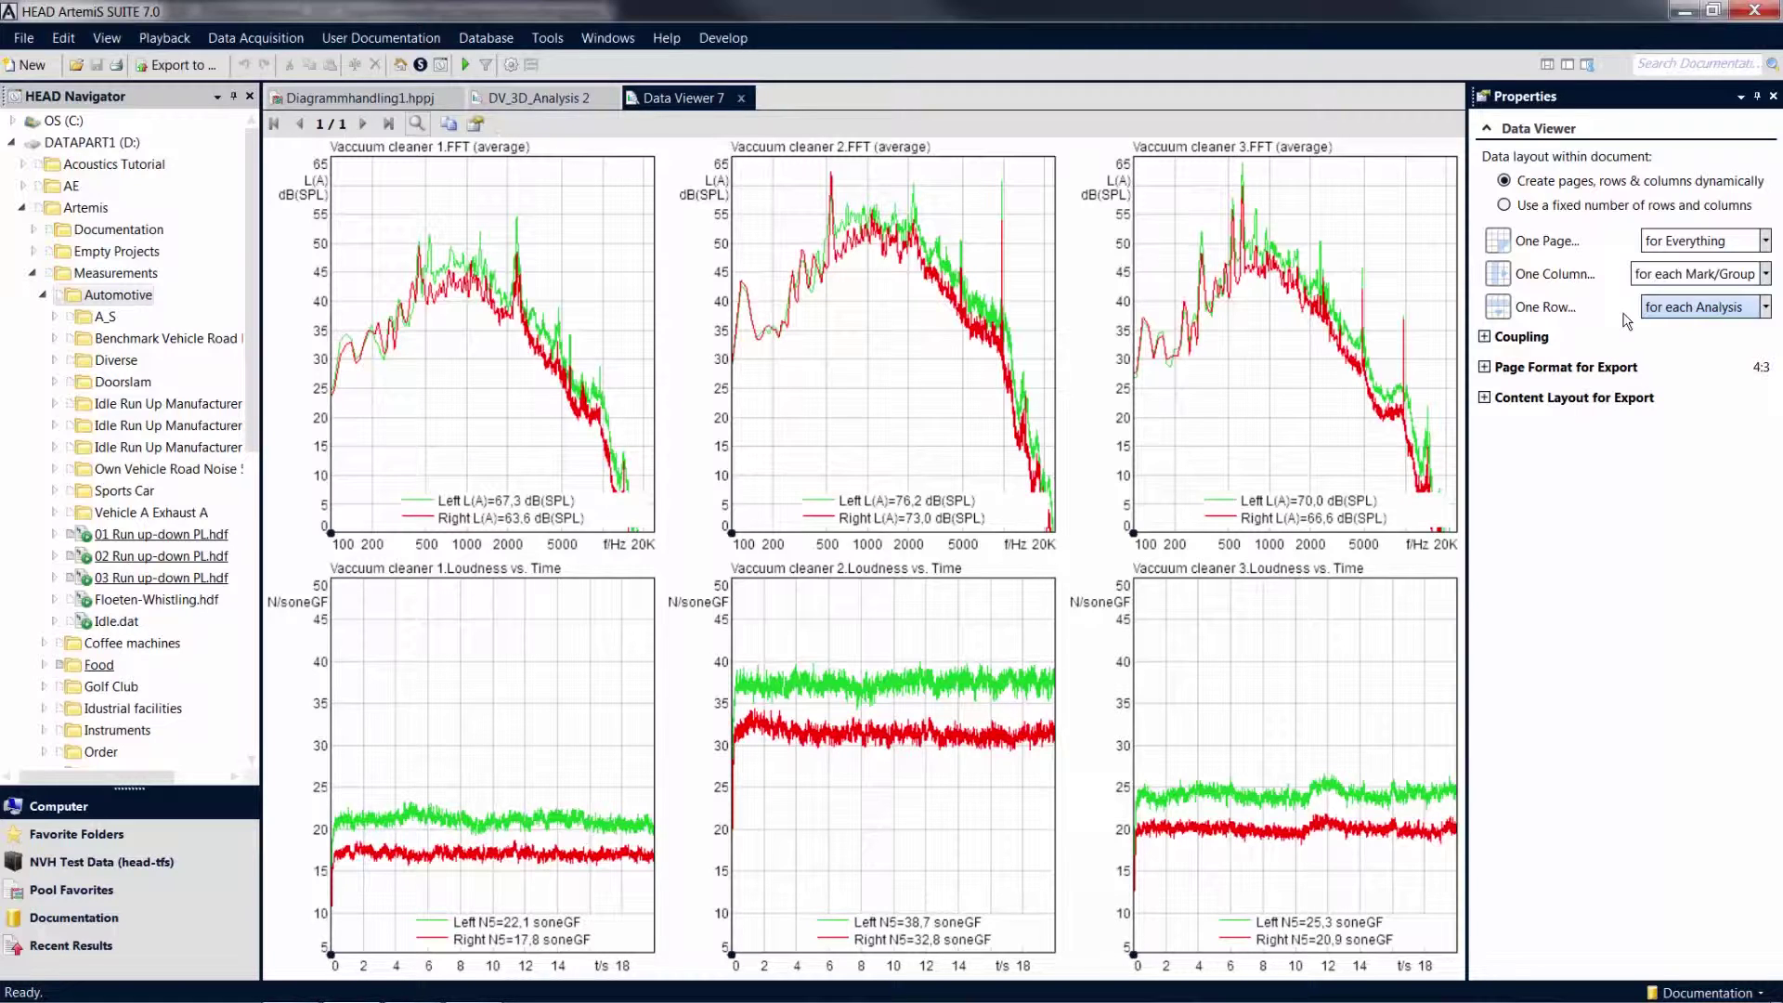
# - Change One Column to 'for each Analysis' for FFT and loudness columns
pyautogui.click(1767, 276)
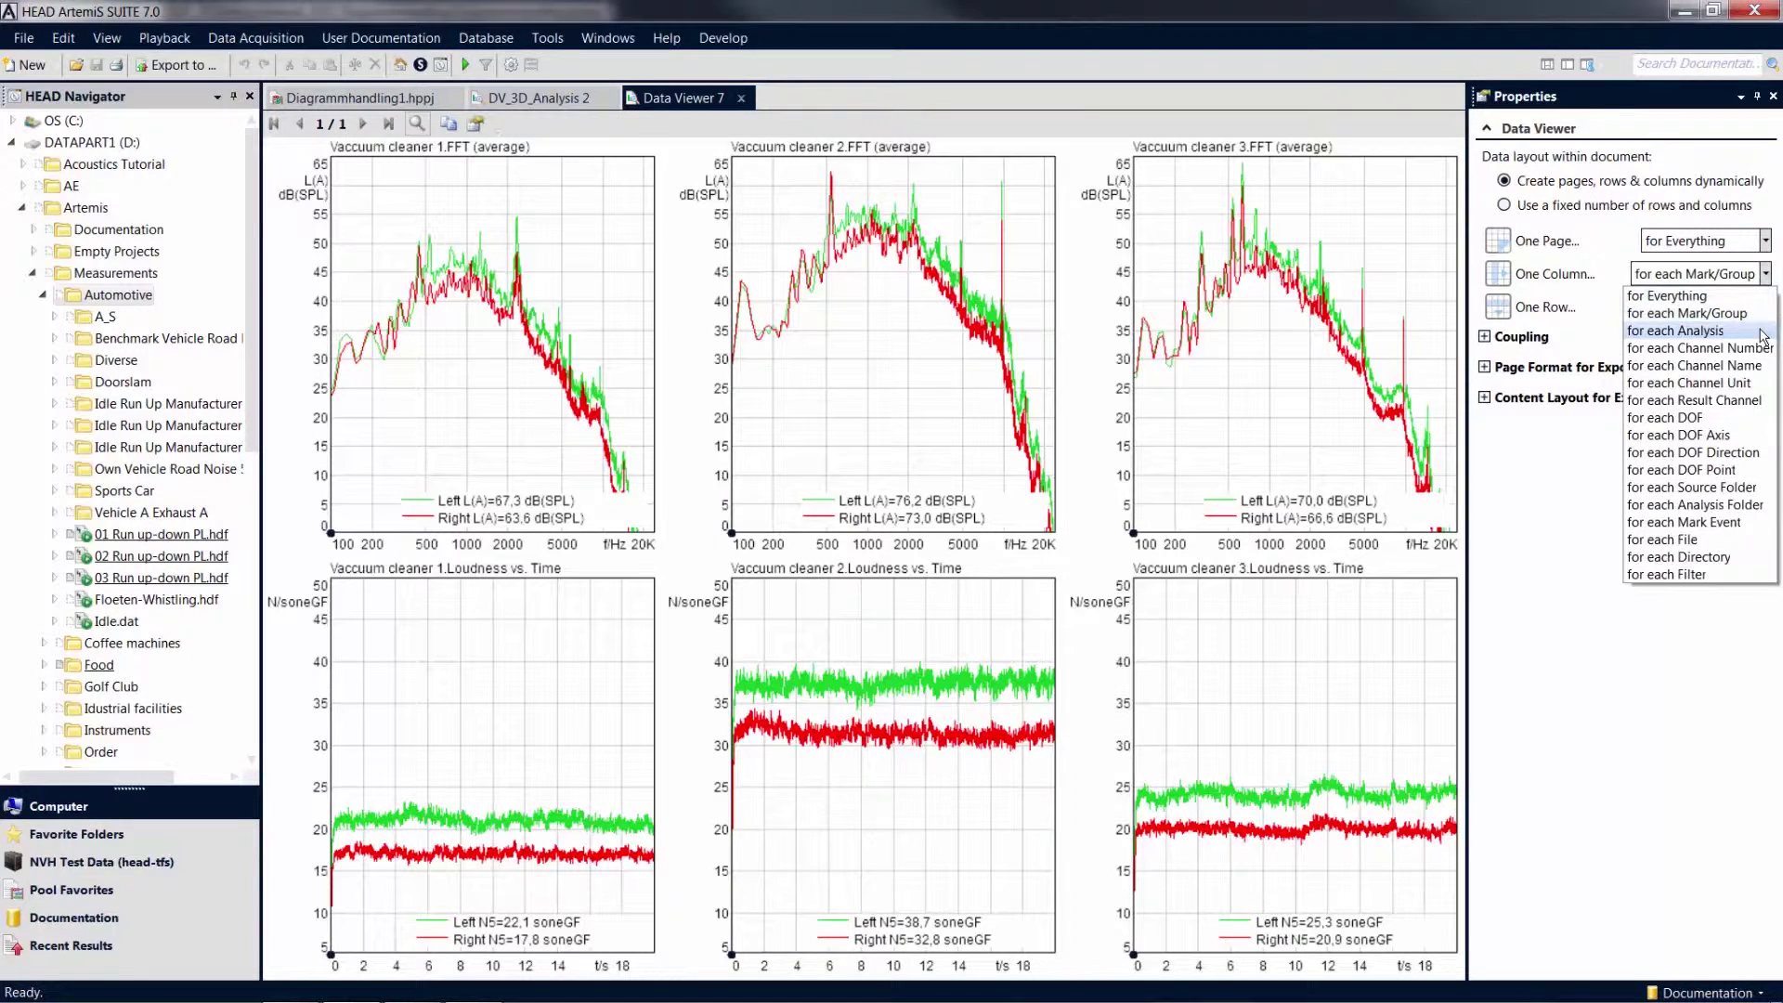
pyautogui.click(1675, 330)
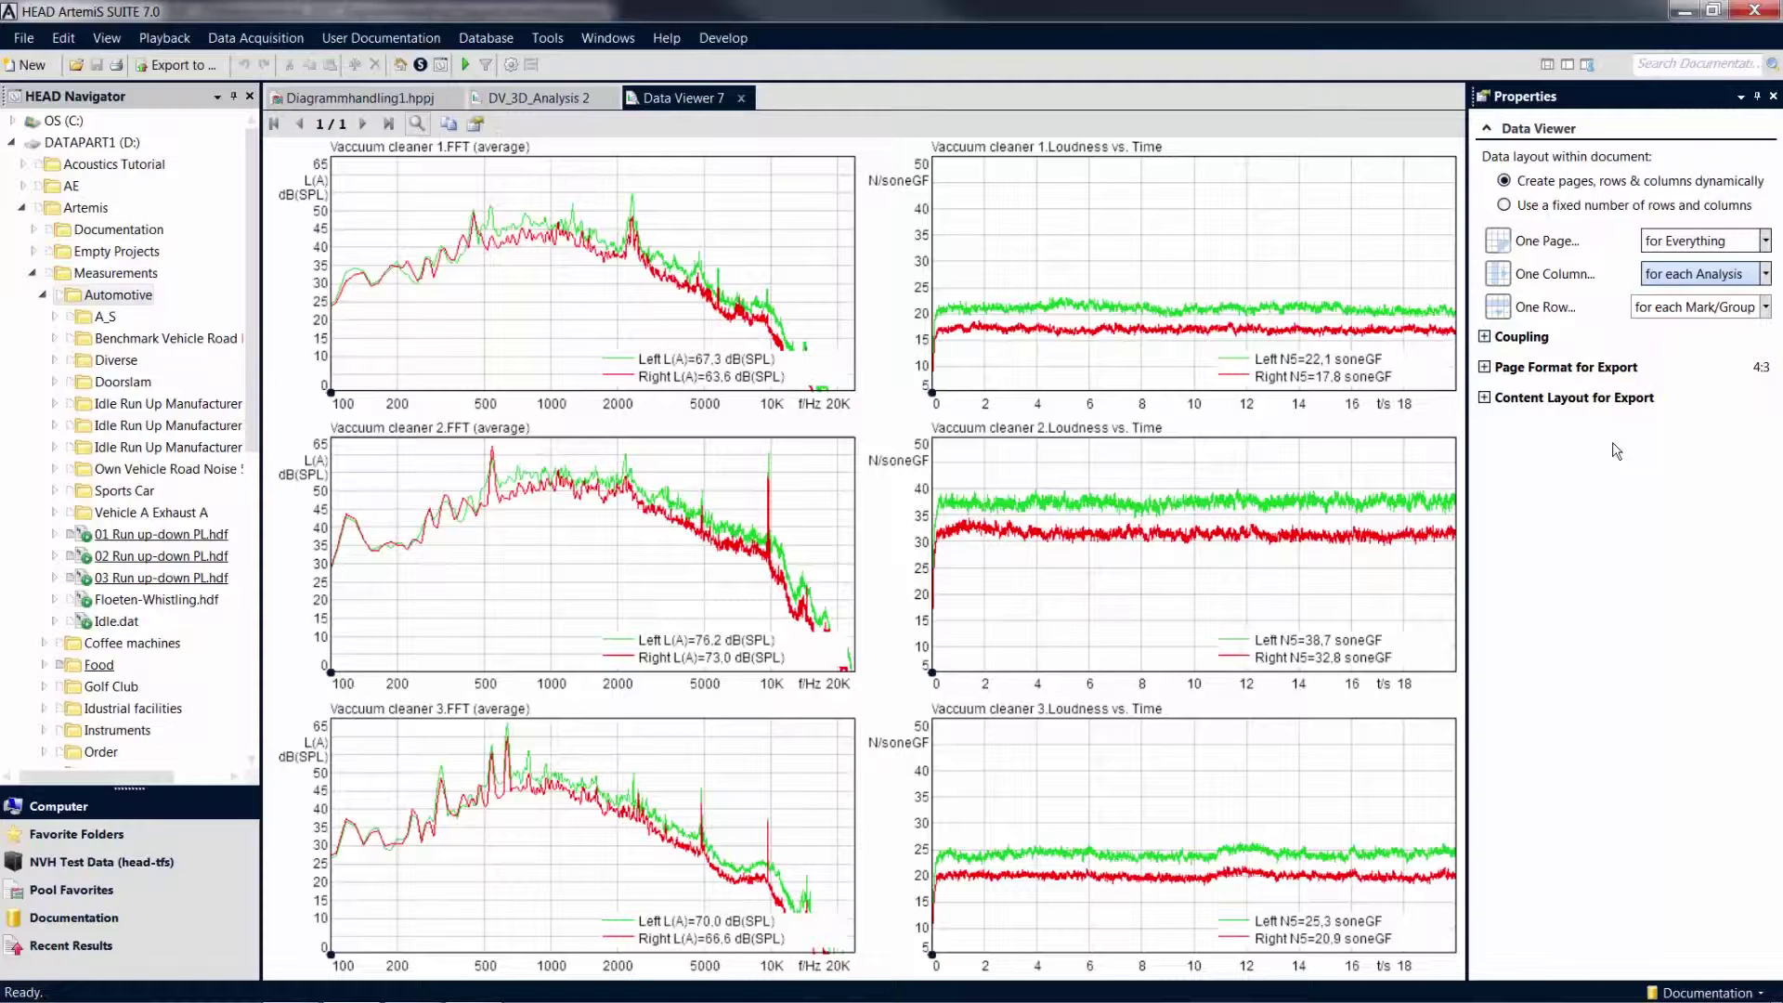
# - Give DV_3D_Analysis 2 a fixed number of rows and columns, then return to Data Viewer 7
pyautogui.click(545, 100)
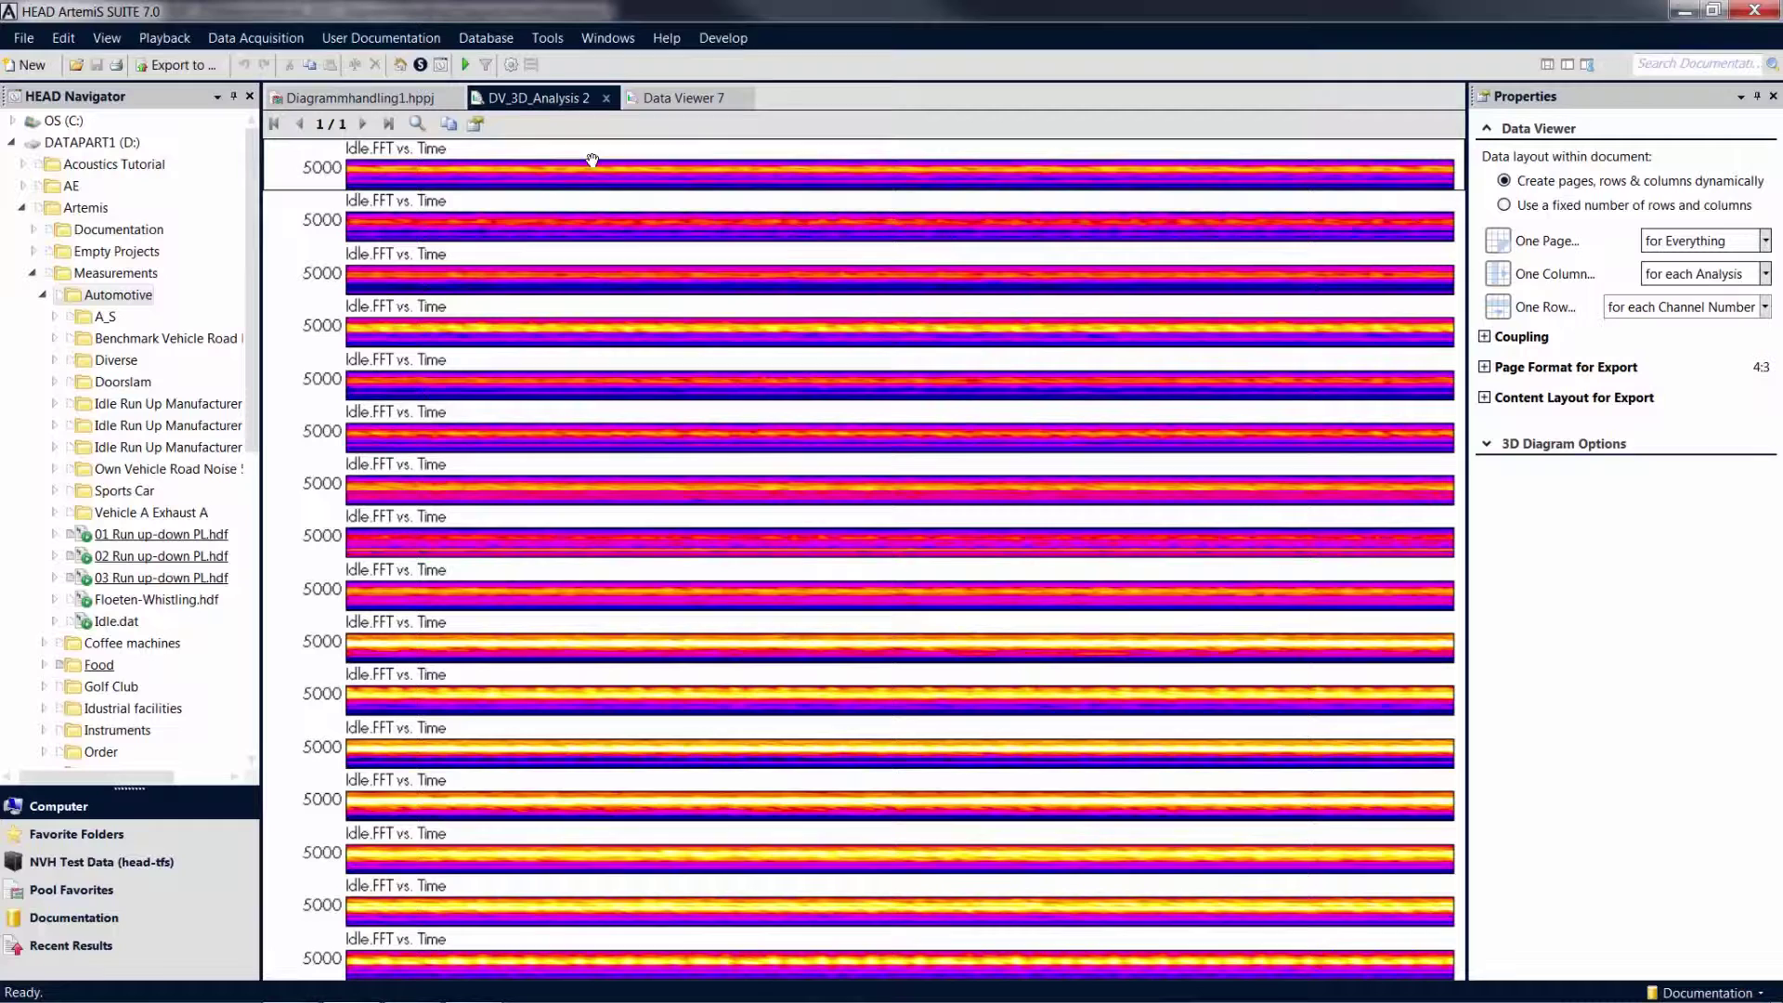
pyautogui.click(1505, 206)
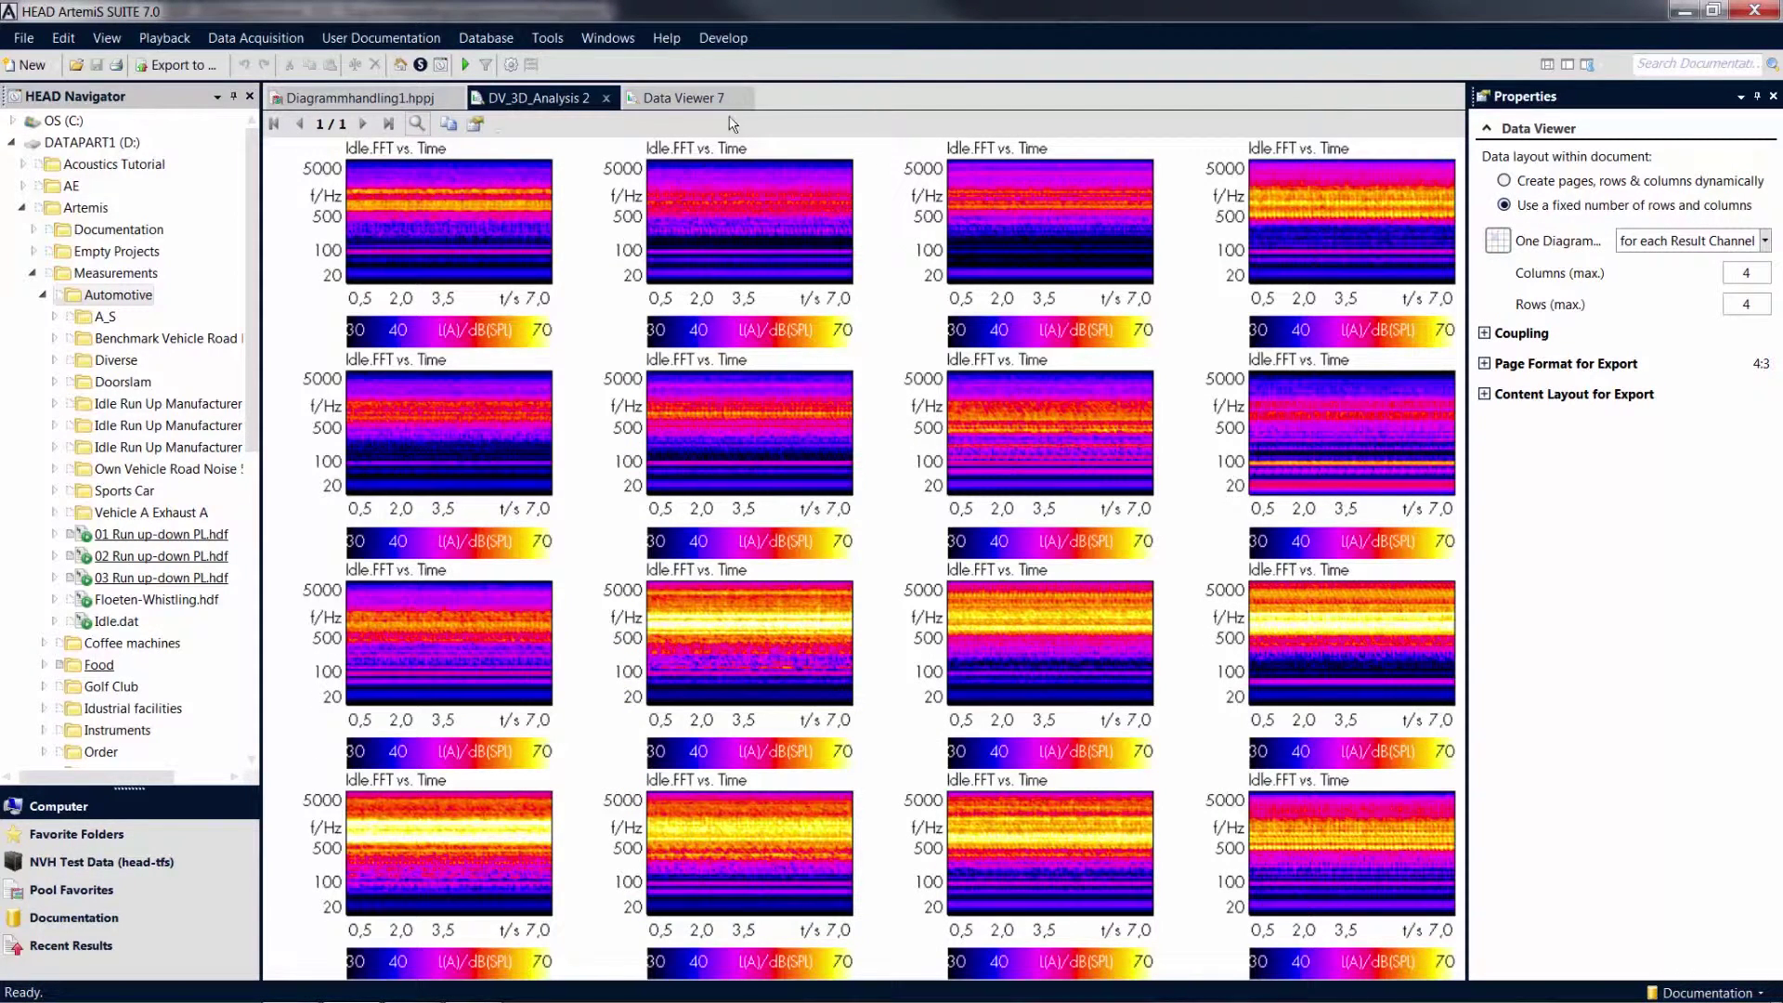
pyautogui.click(667, 102)
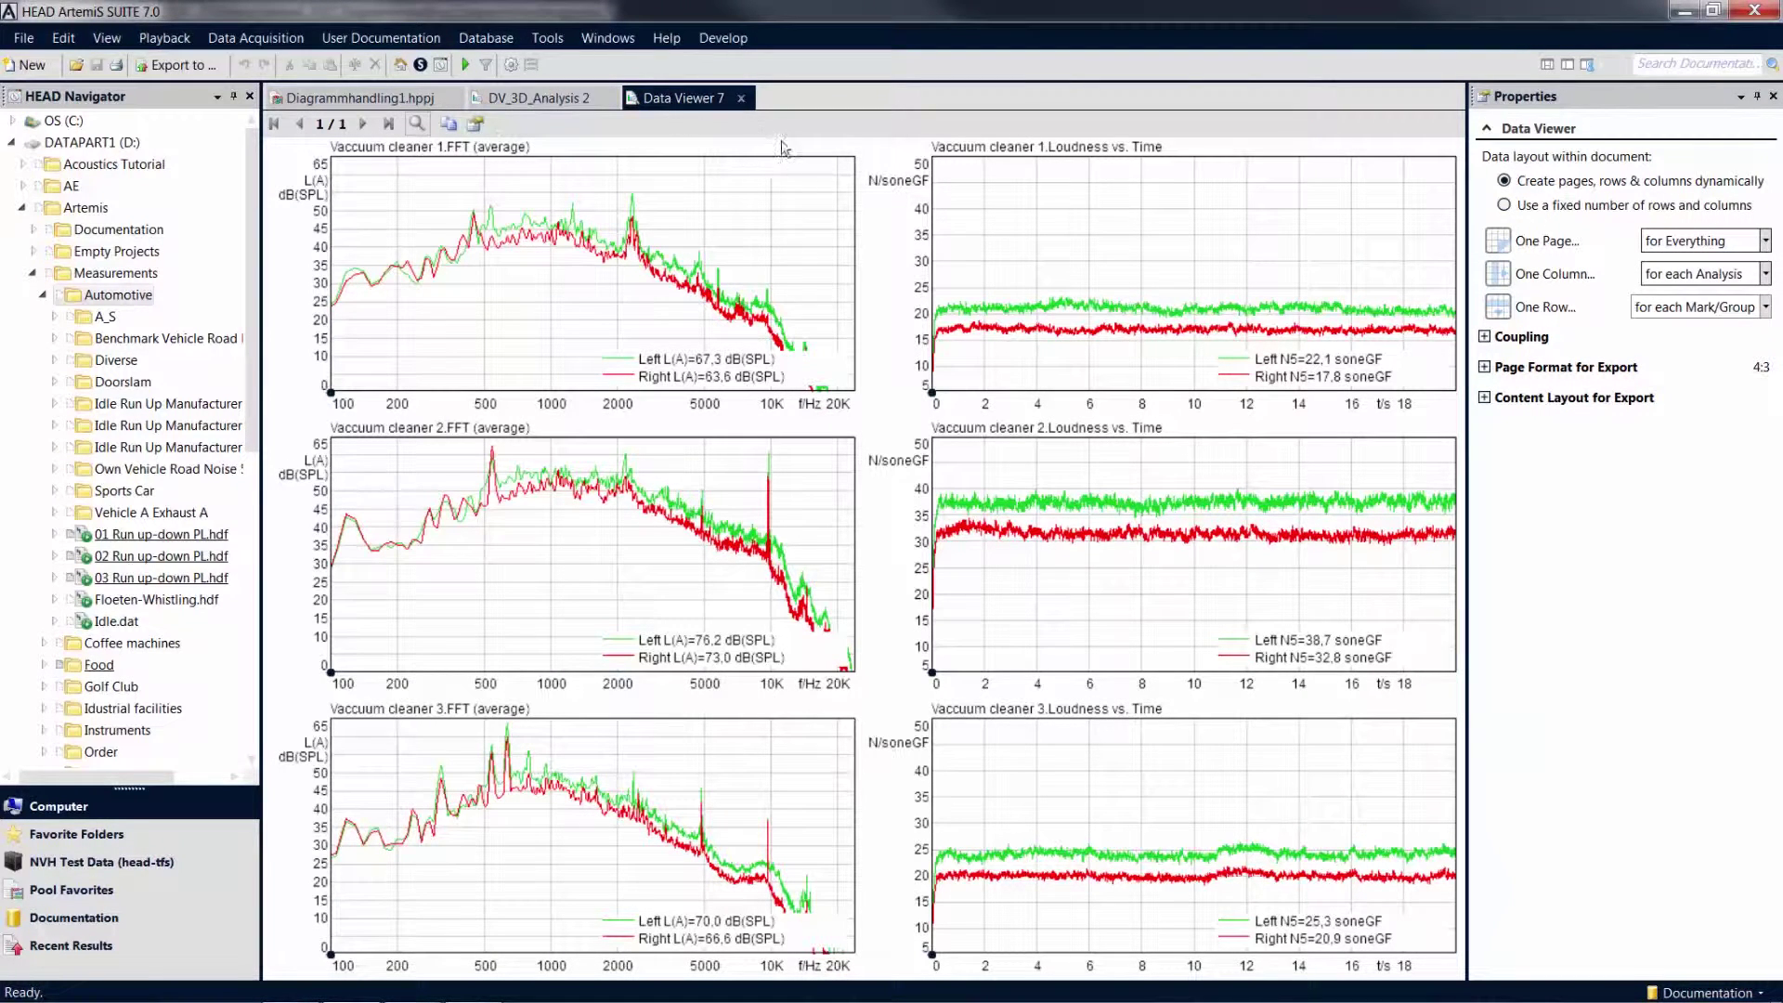
# - Select all three FFT diagrams and expand their 2D Diagram Options
pyautogui.click(780, 249)
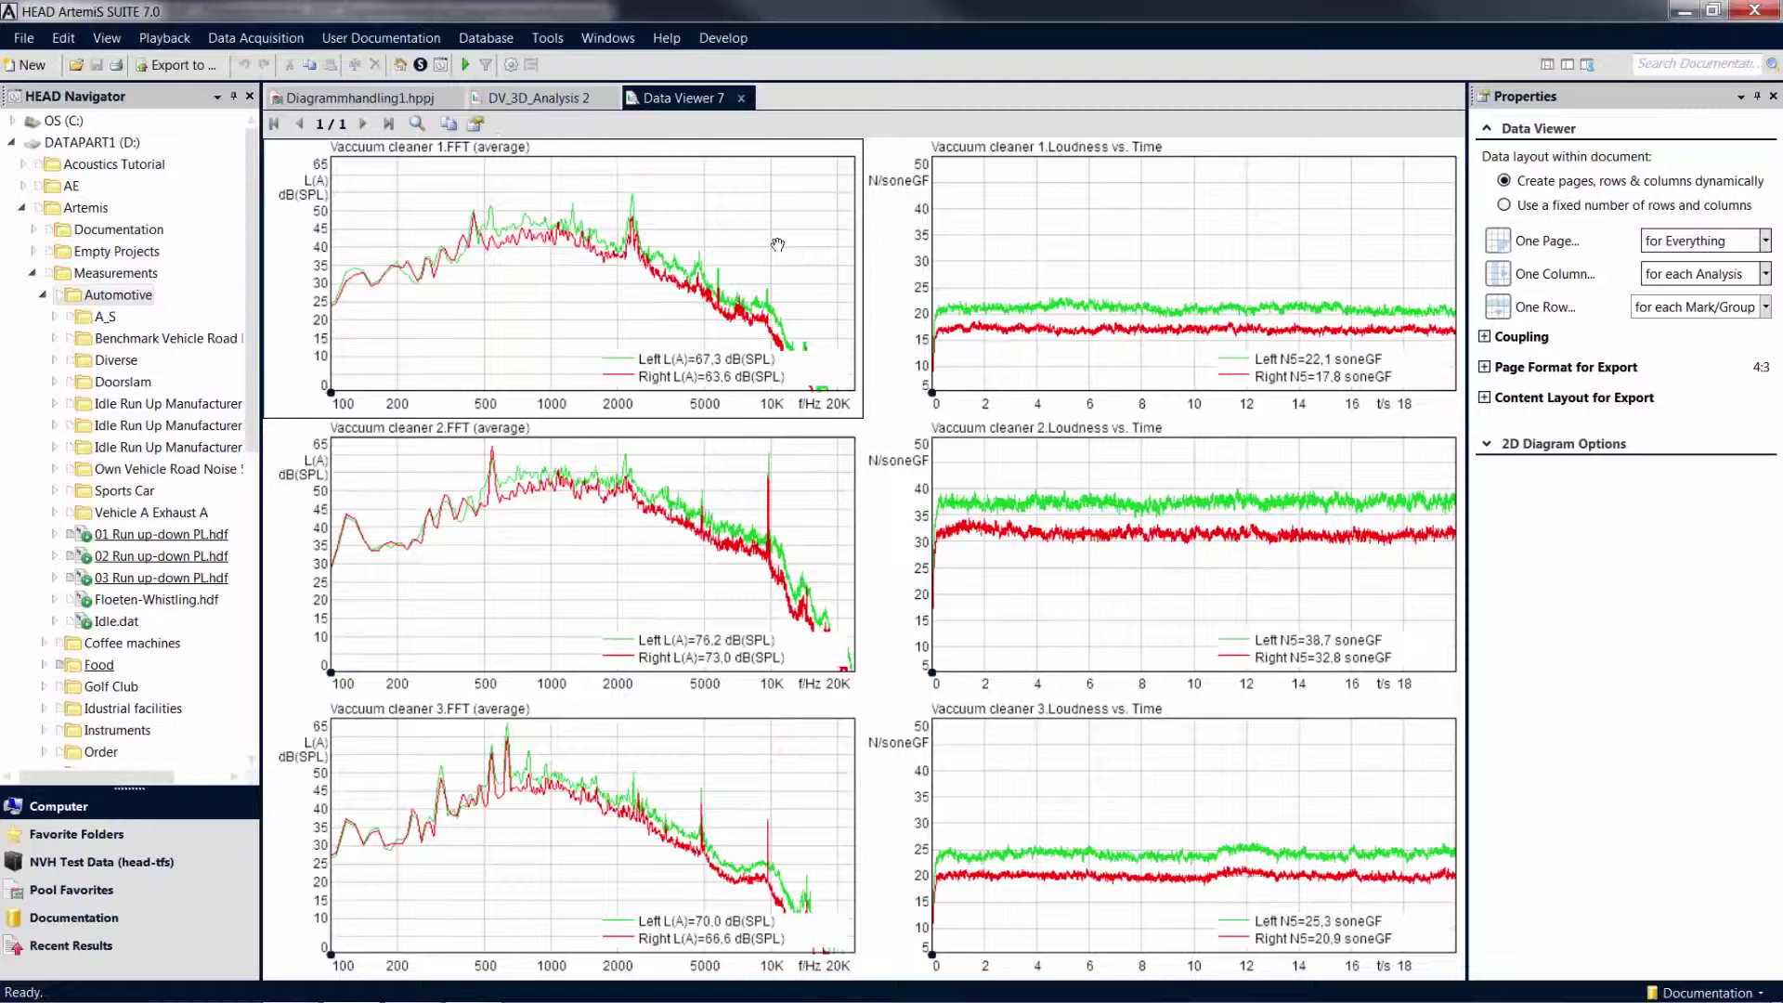
pyautogui.click(1487, 445)
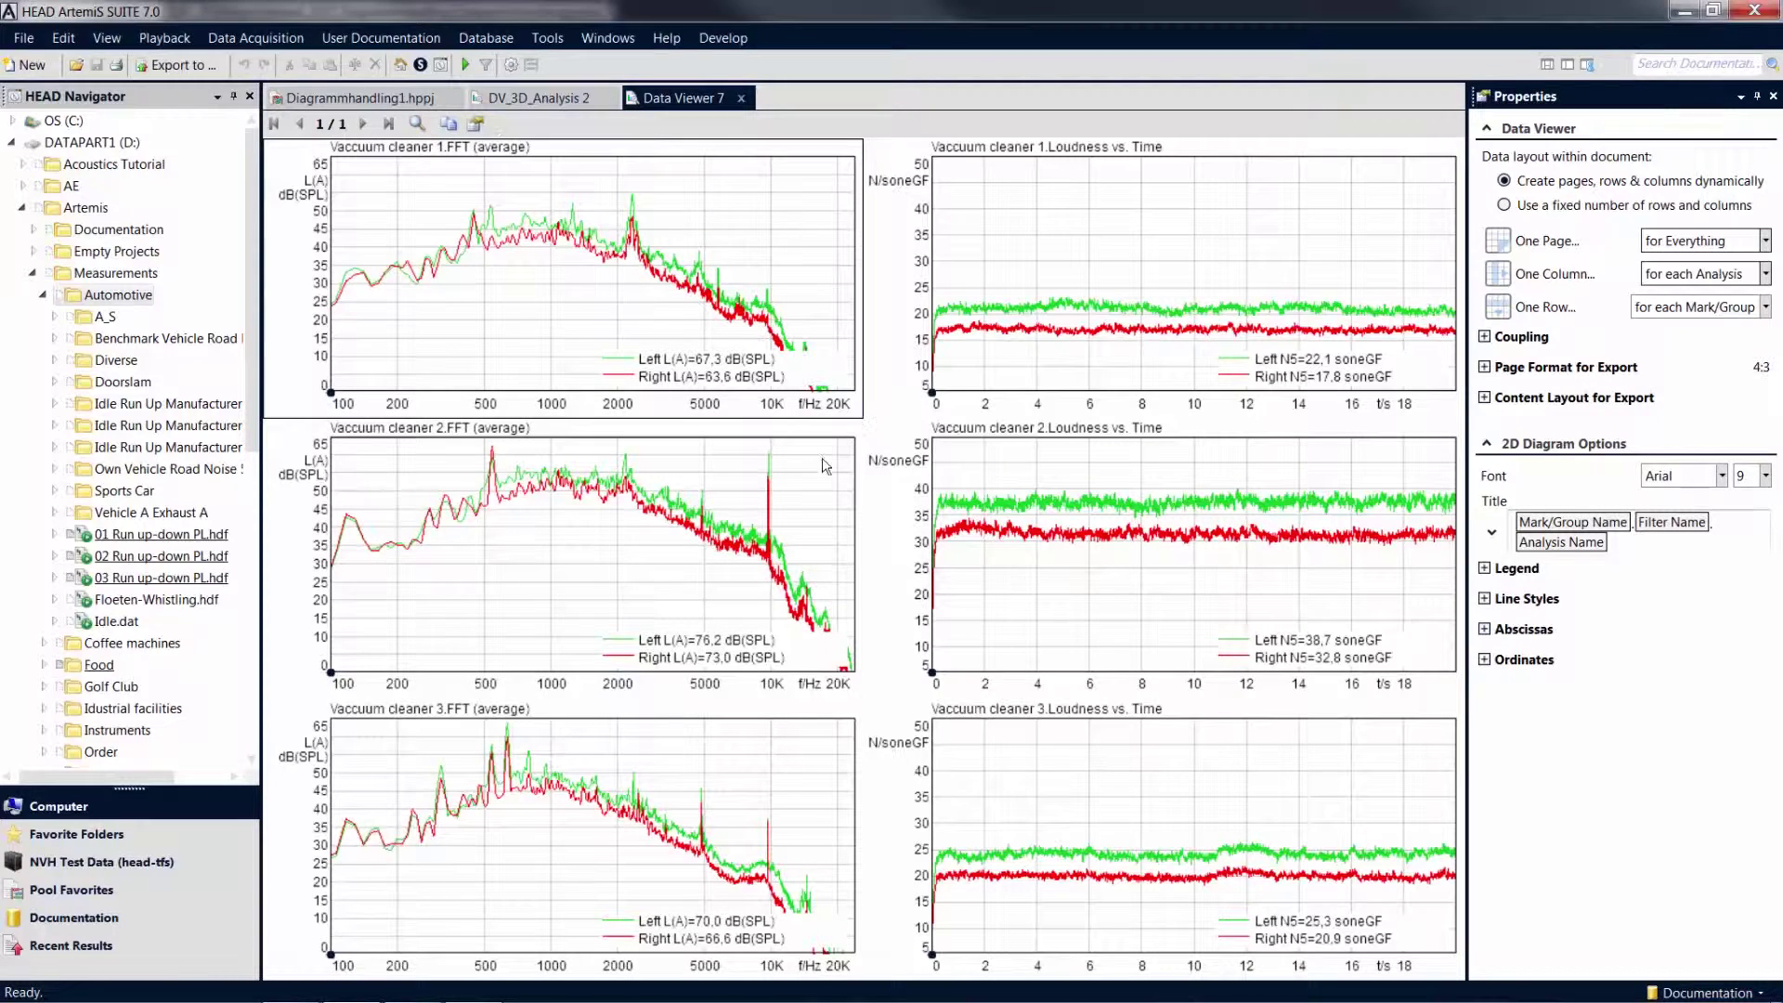
pyautogui.click(796, 501)
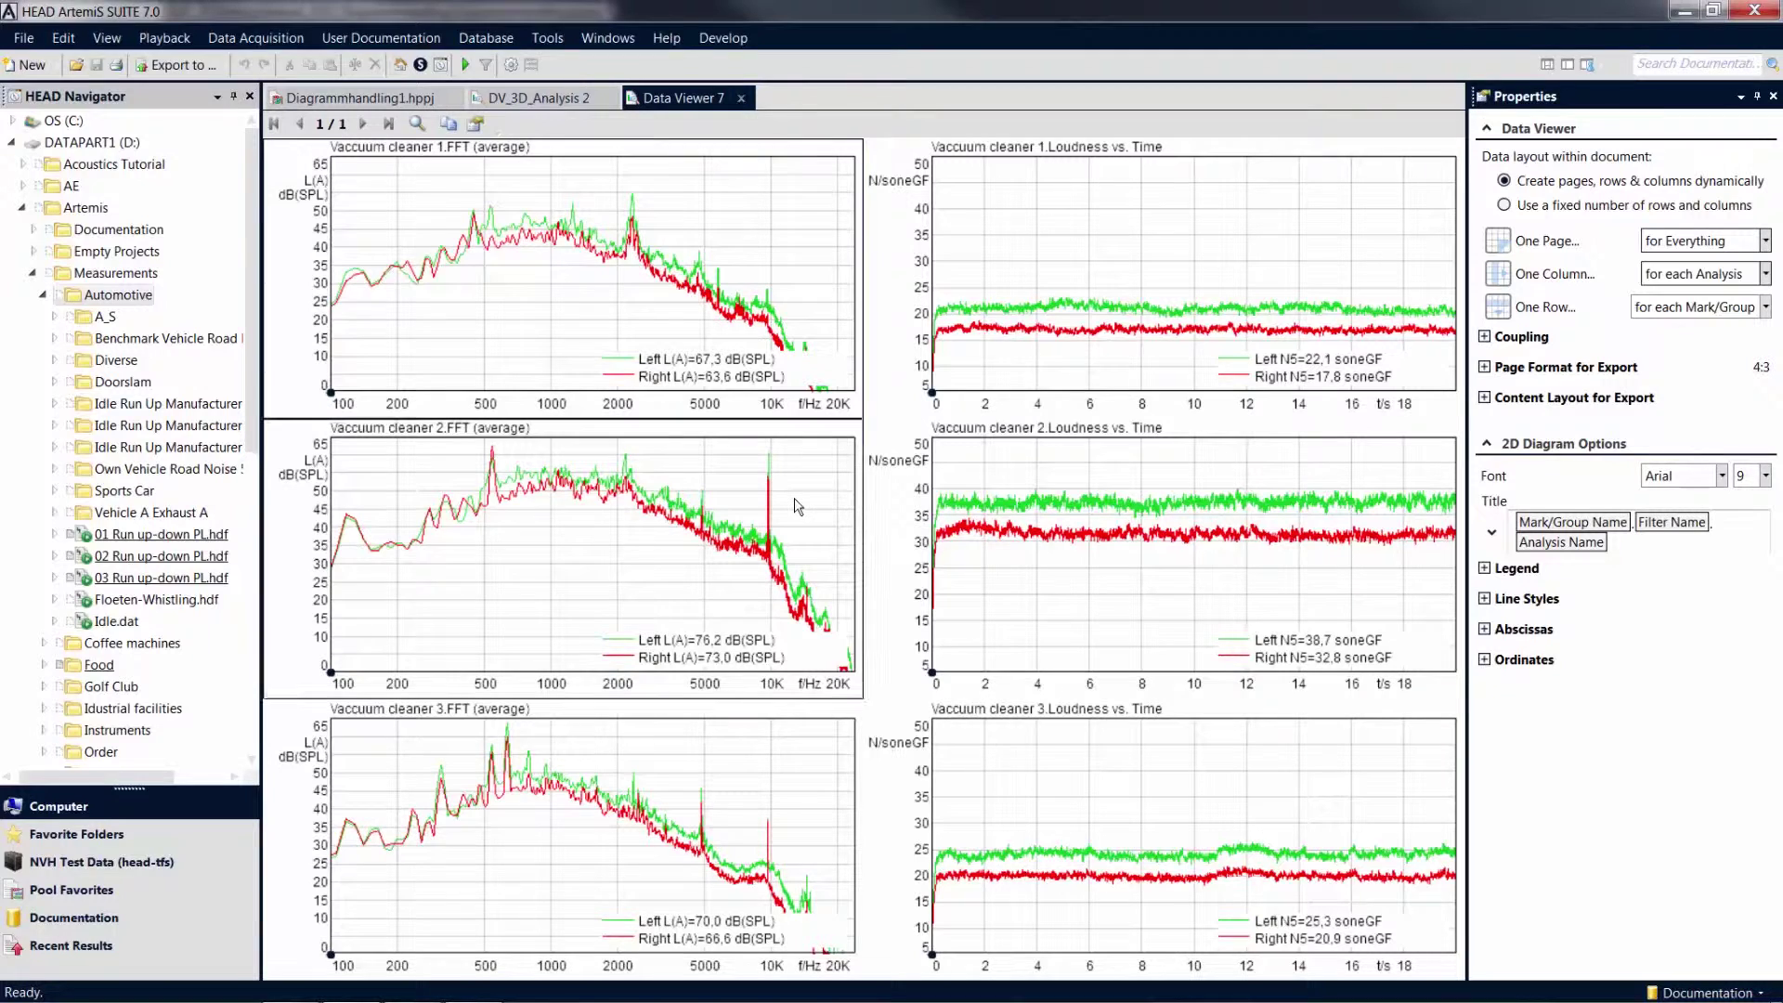
pyautogui.click(783, 782)
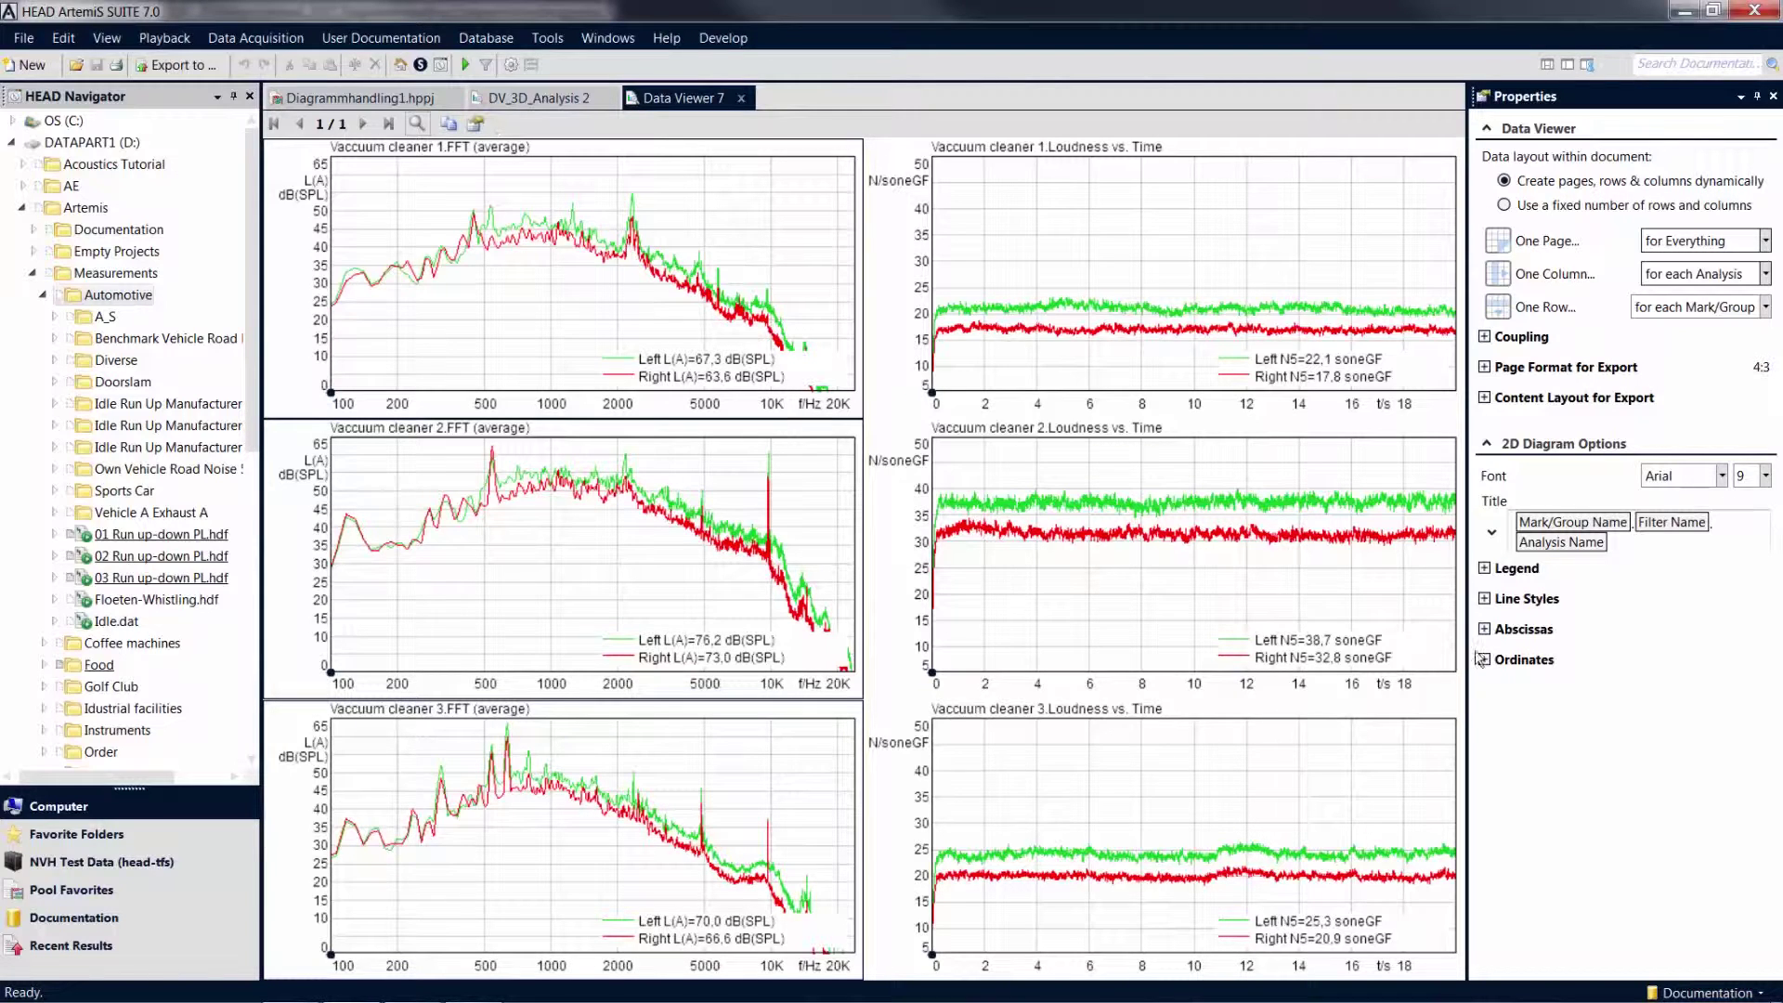
# - Make FFT legends transparent and delete Statistics Function and Channel Name from the legend title
pyautogui.click(1485, 568)
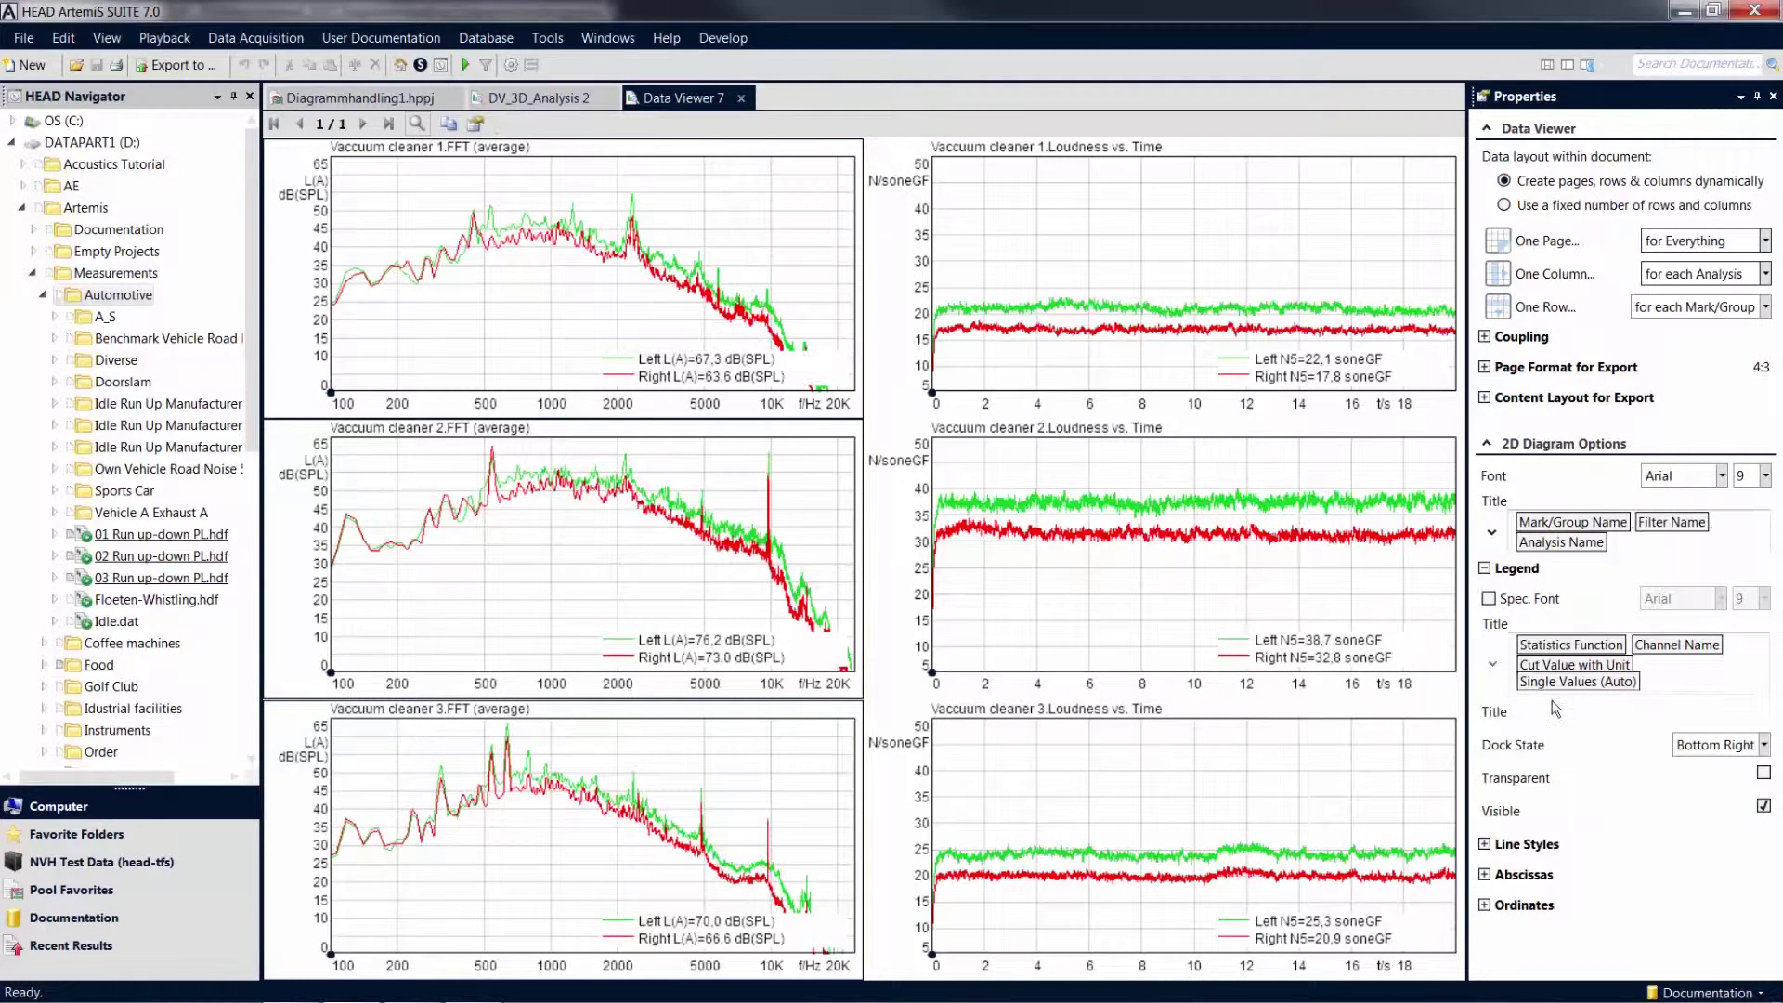
pyautogui.click(1763, 774)
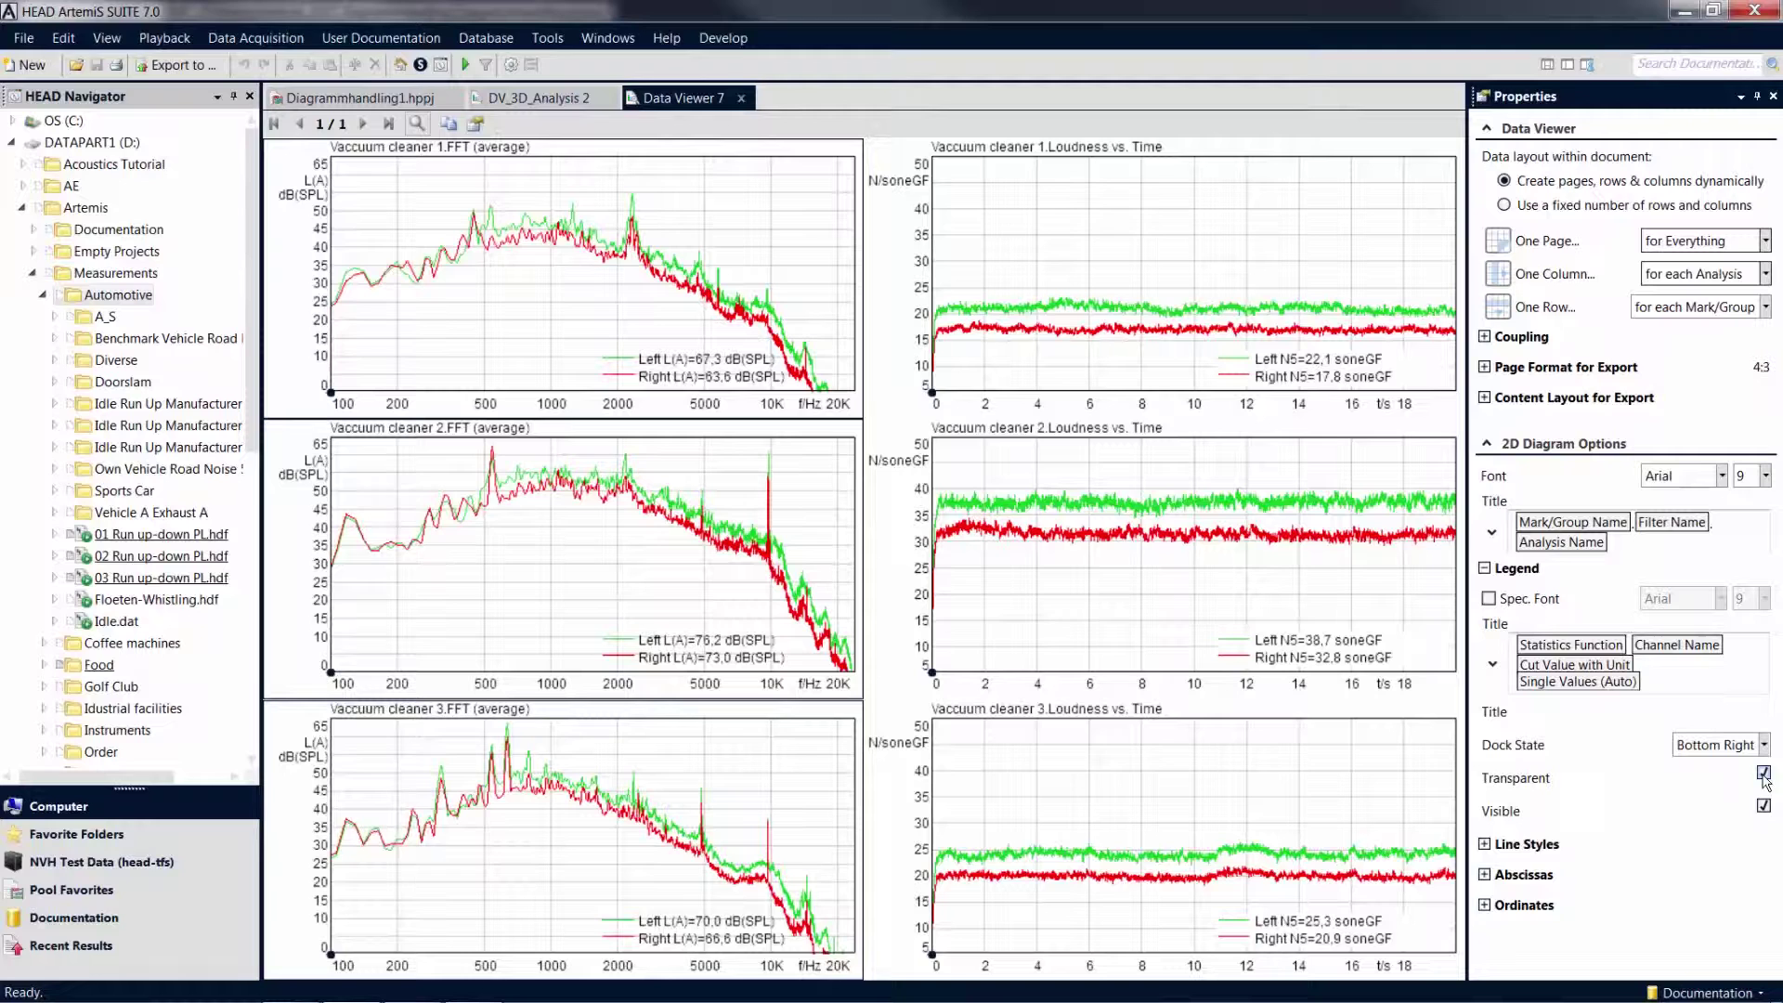
pyautogui.click(1574, 651)
pyautogui.press('Delete')
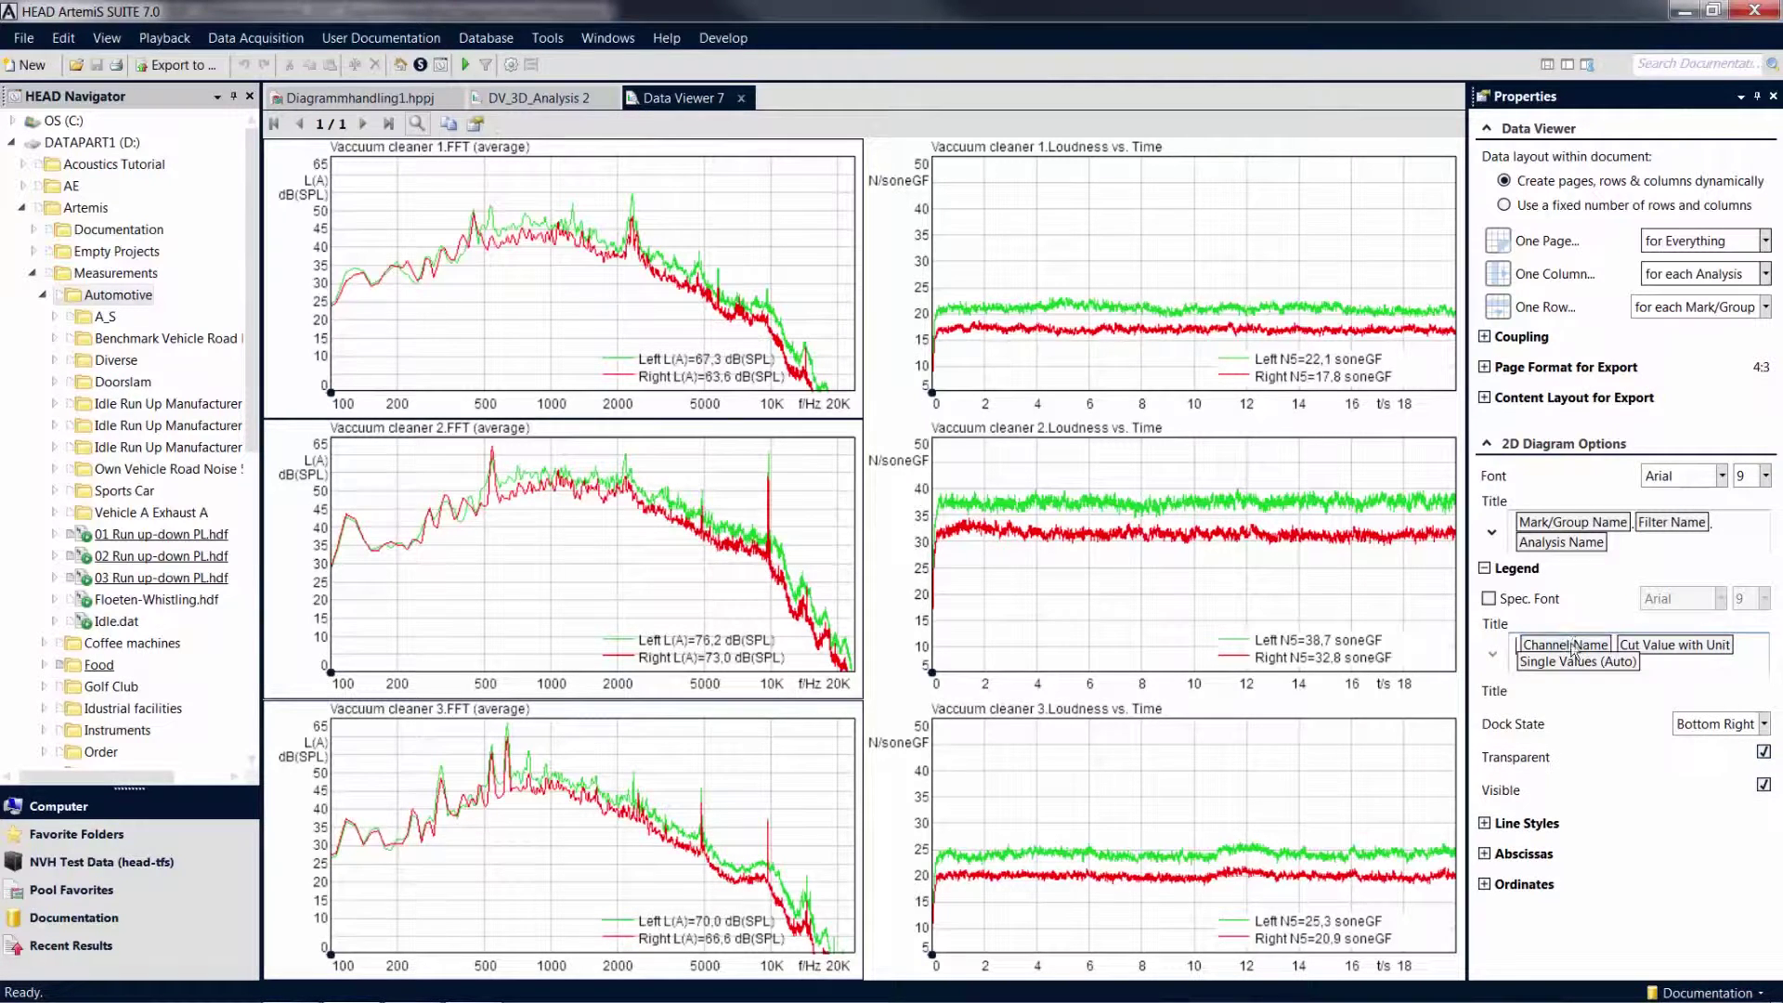
pyautogui.click(1572, 650)
pyautogui.press('Delete')
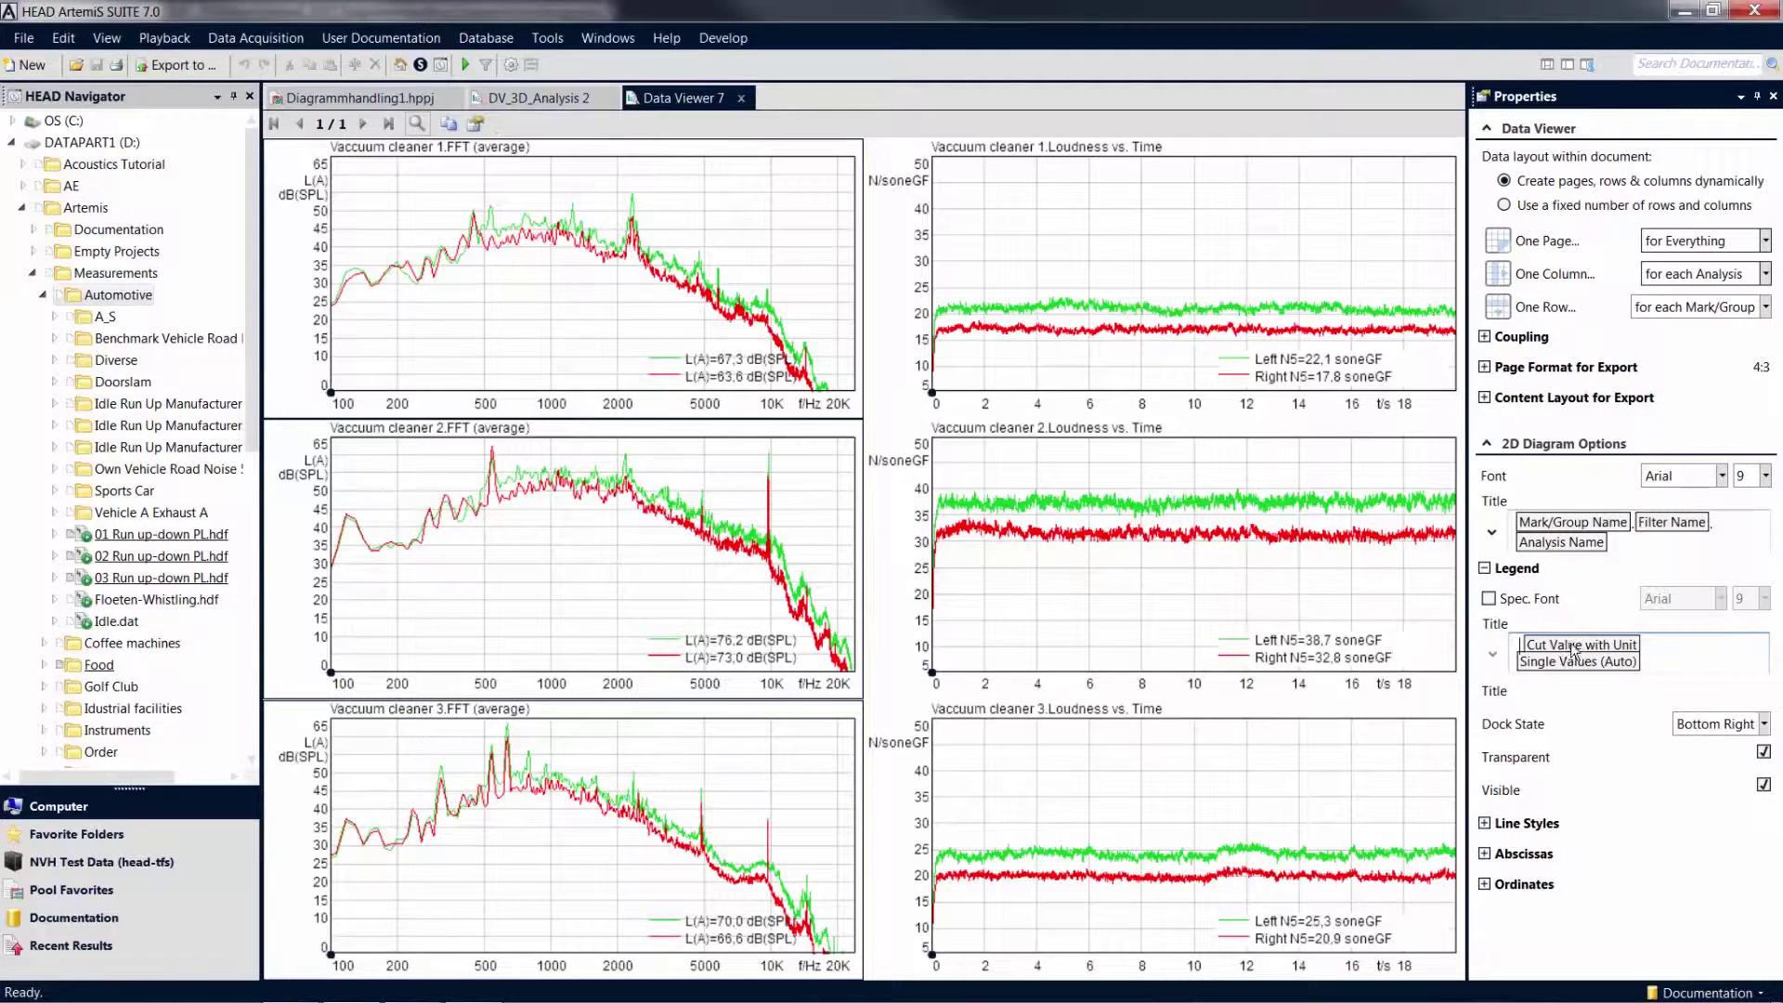
pyautogui.click(1493, 654)
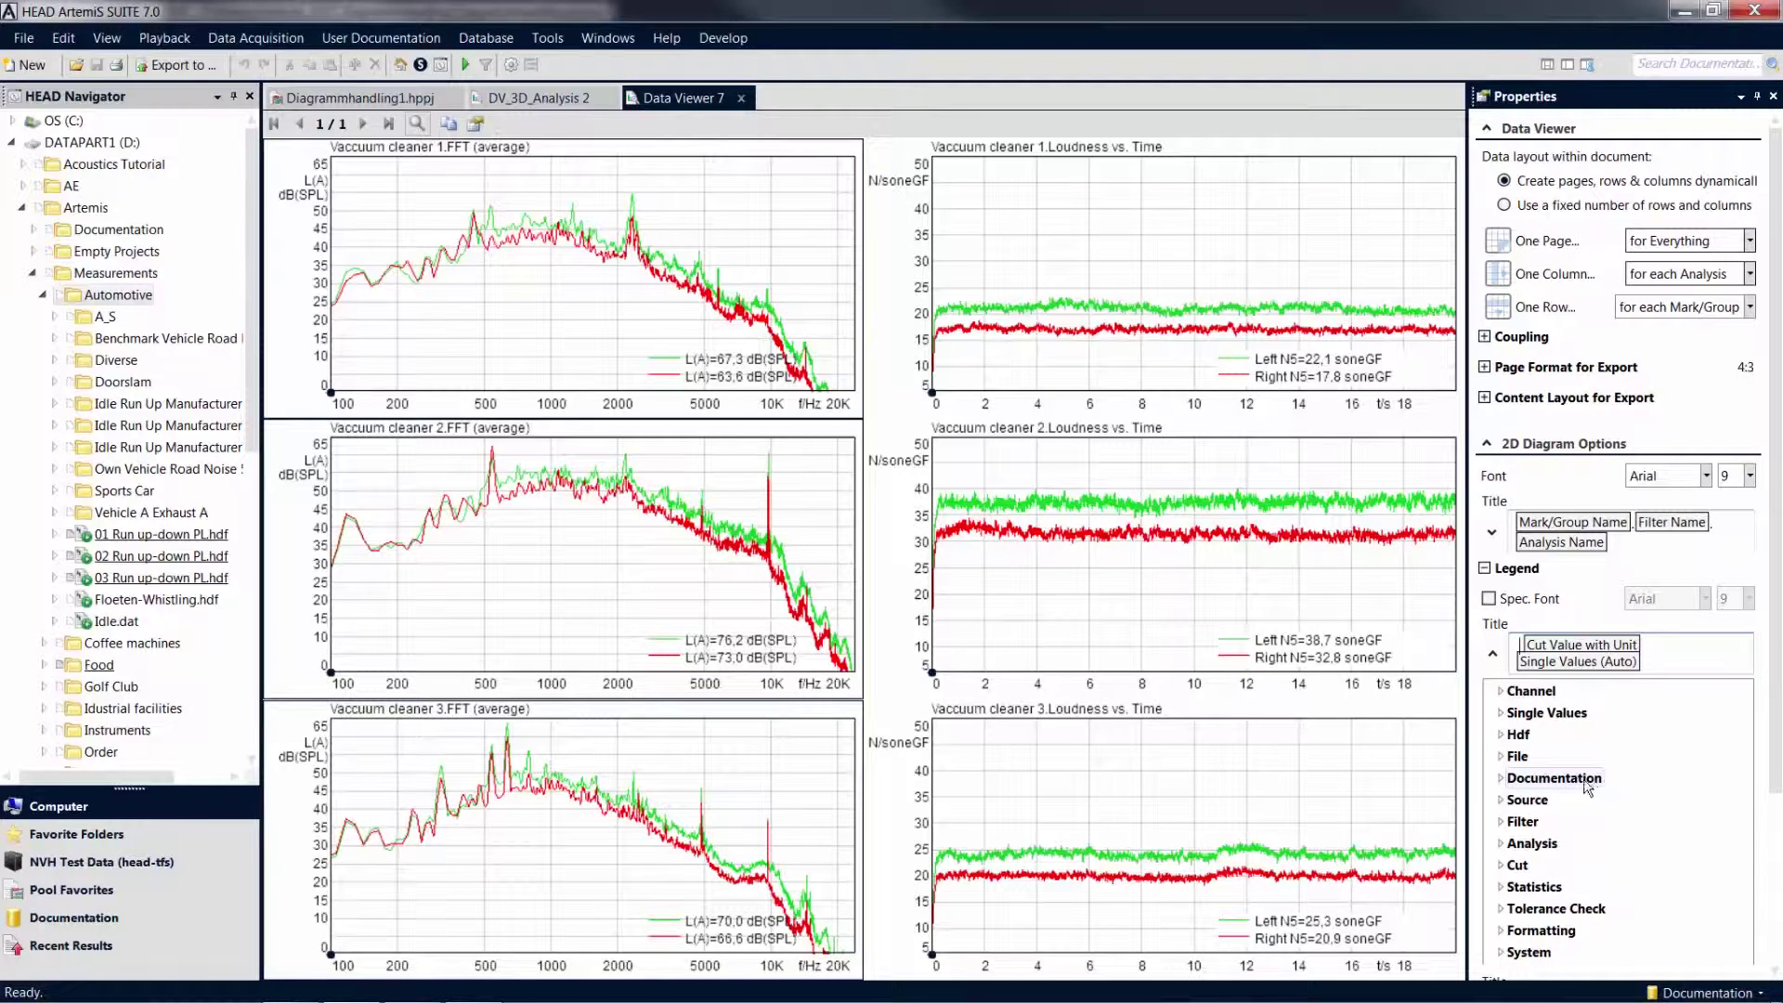
pyautogui.click(1493, 658)
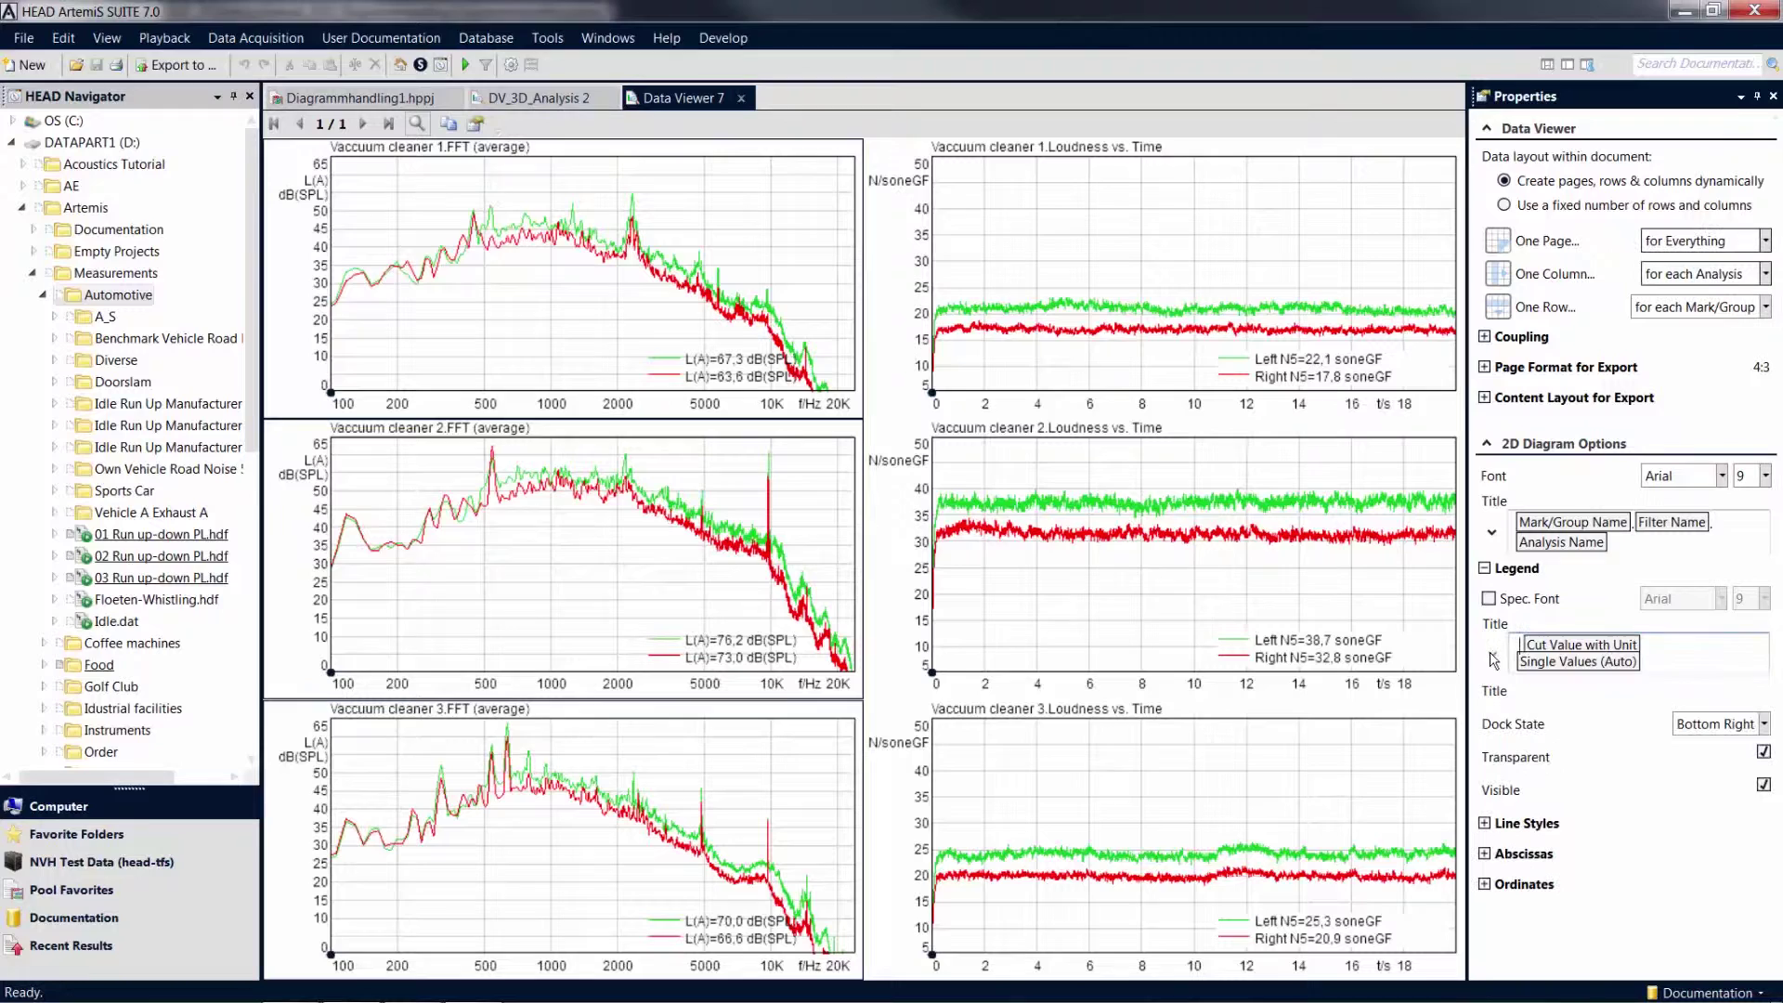
pyautogui.click(1485, 568)
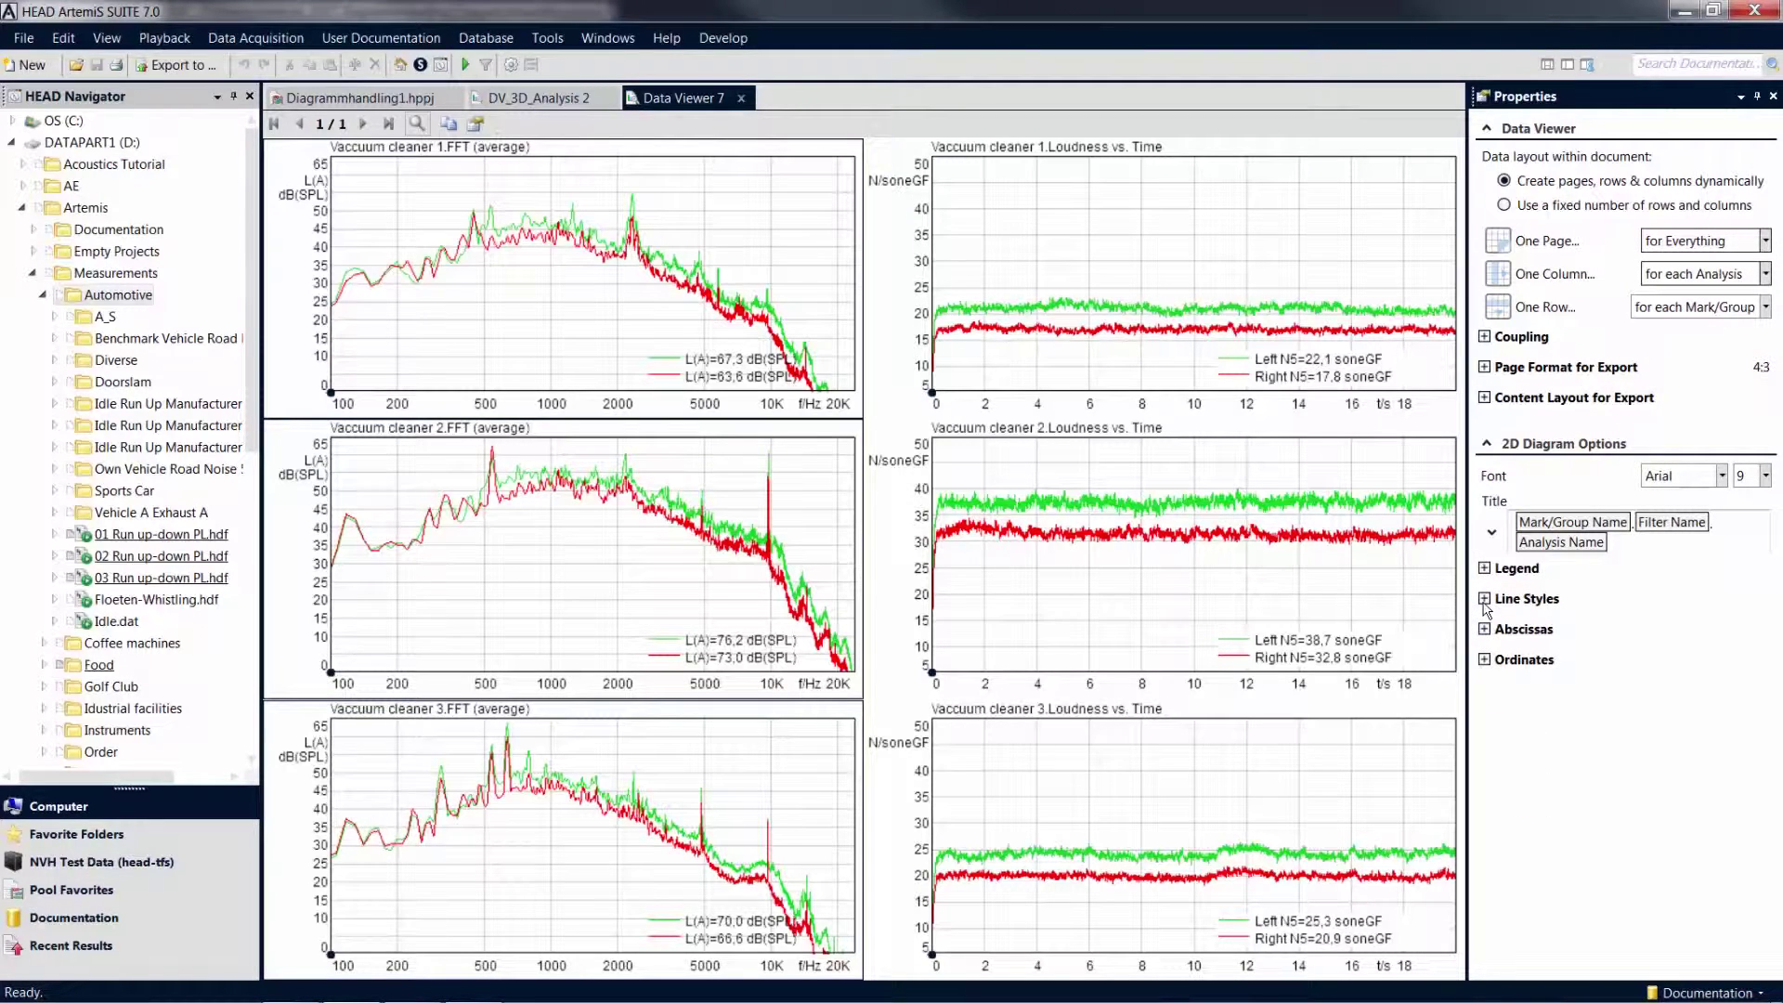
# - In Line Styles, colour FFT curve 1 blue and curve 2 cyan
pyautogui.click(1485, 600)
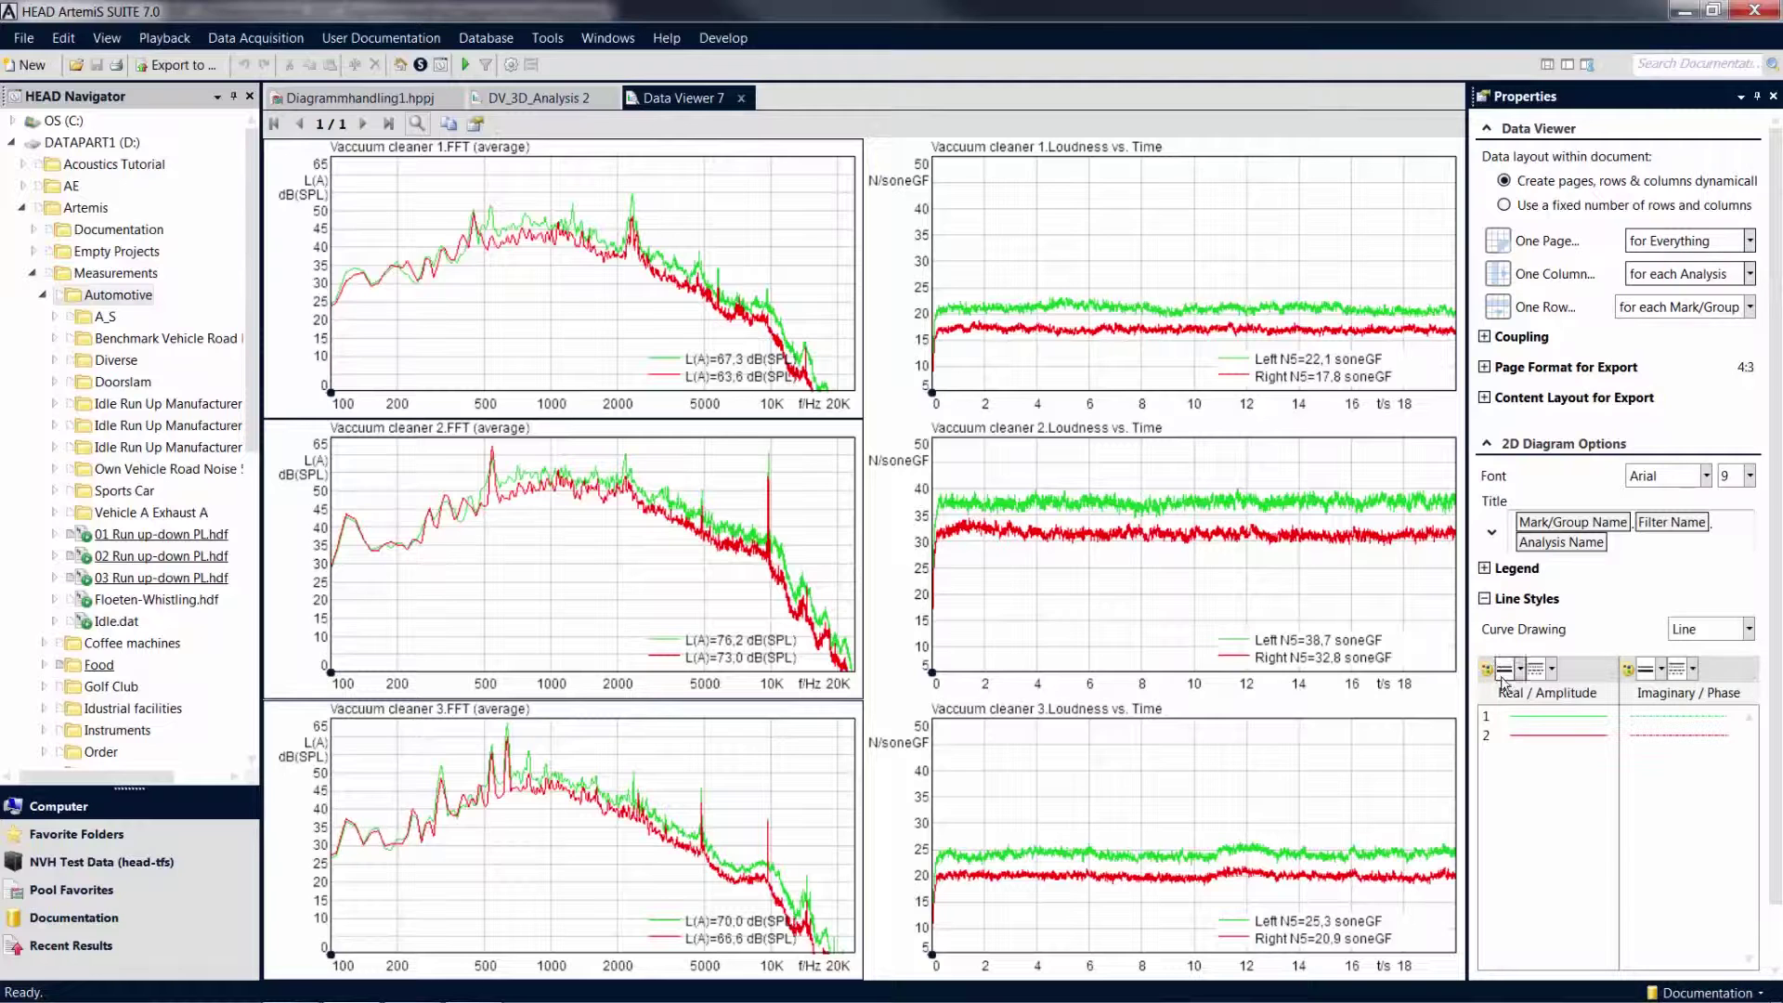
pyautogui.click(1517, 718)
pyautogui.click(1487, 670)
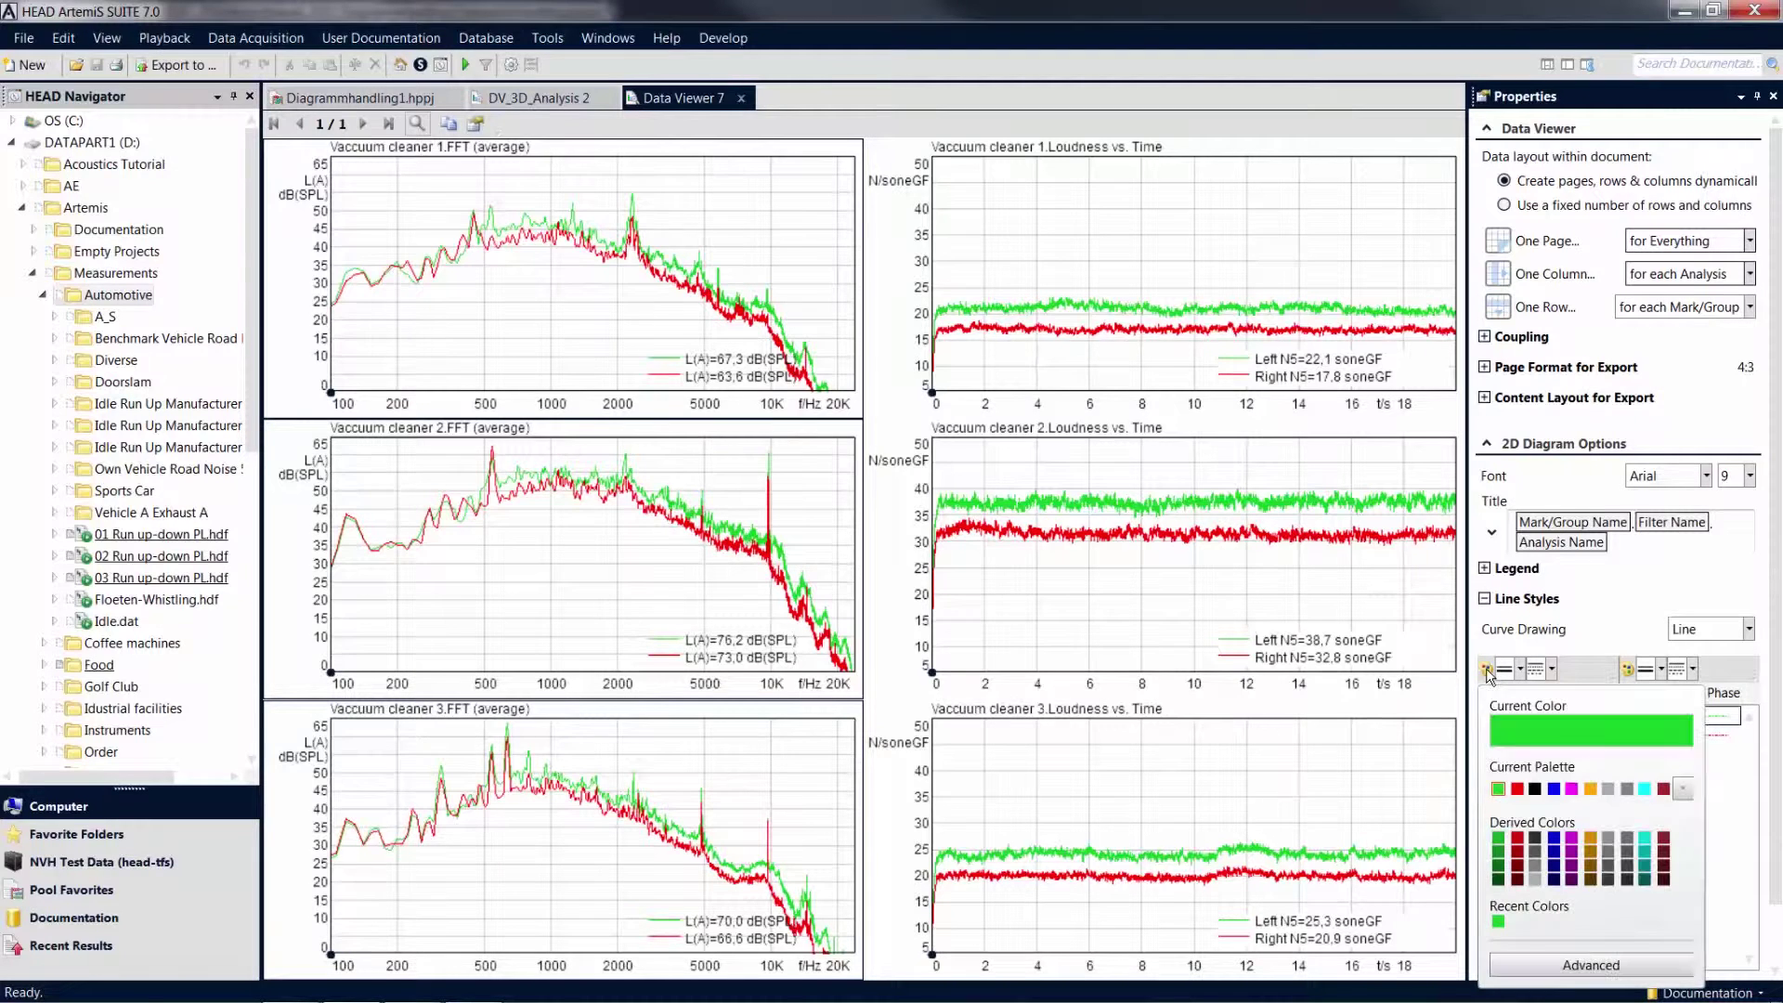
pyautogui.click(1550, 785)
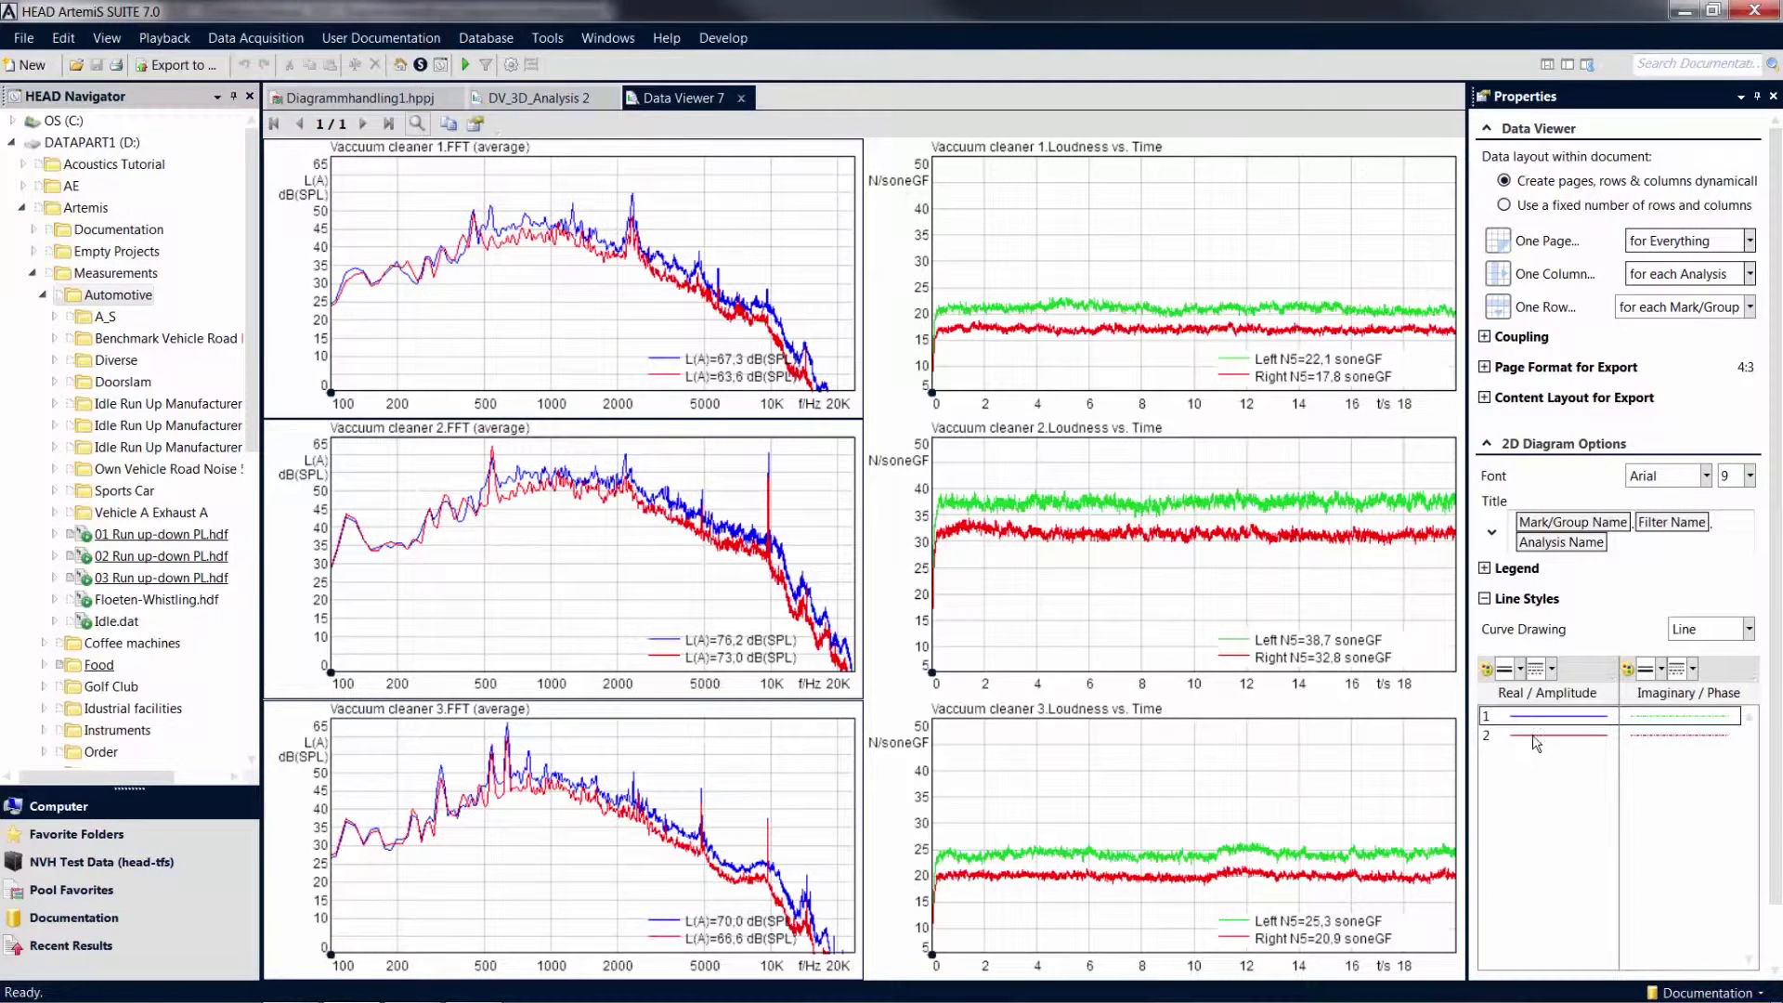
pyautogui.click(1537, 735)
pyautogui.click(1487, 670)
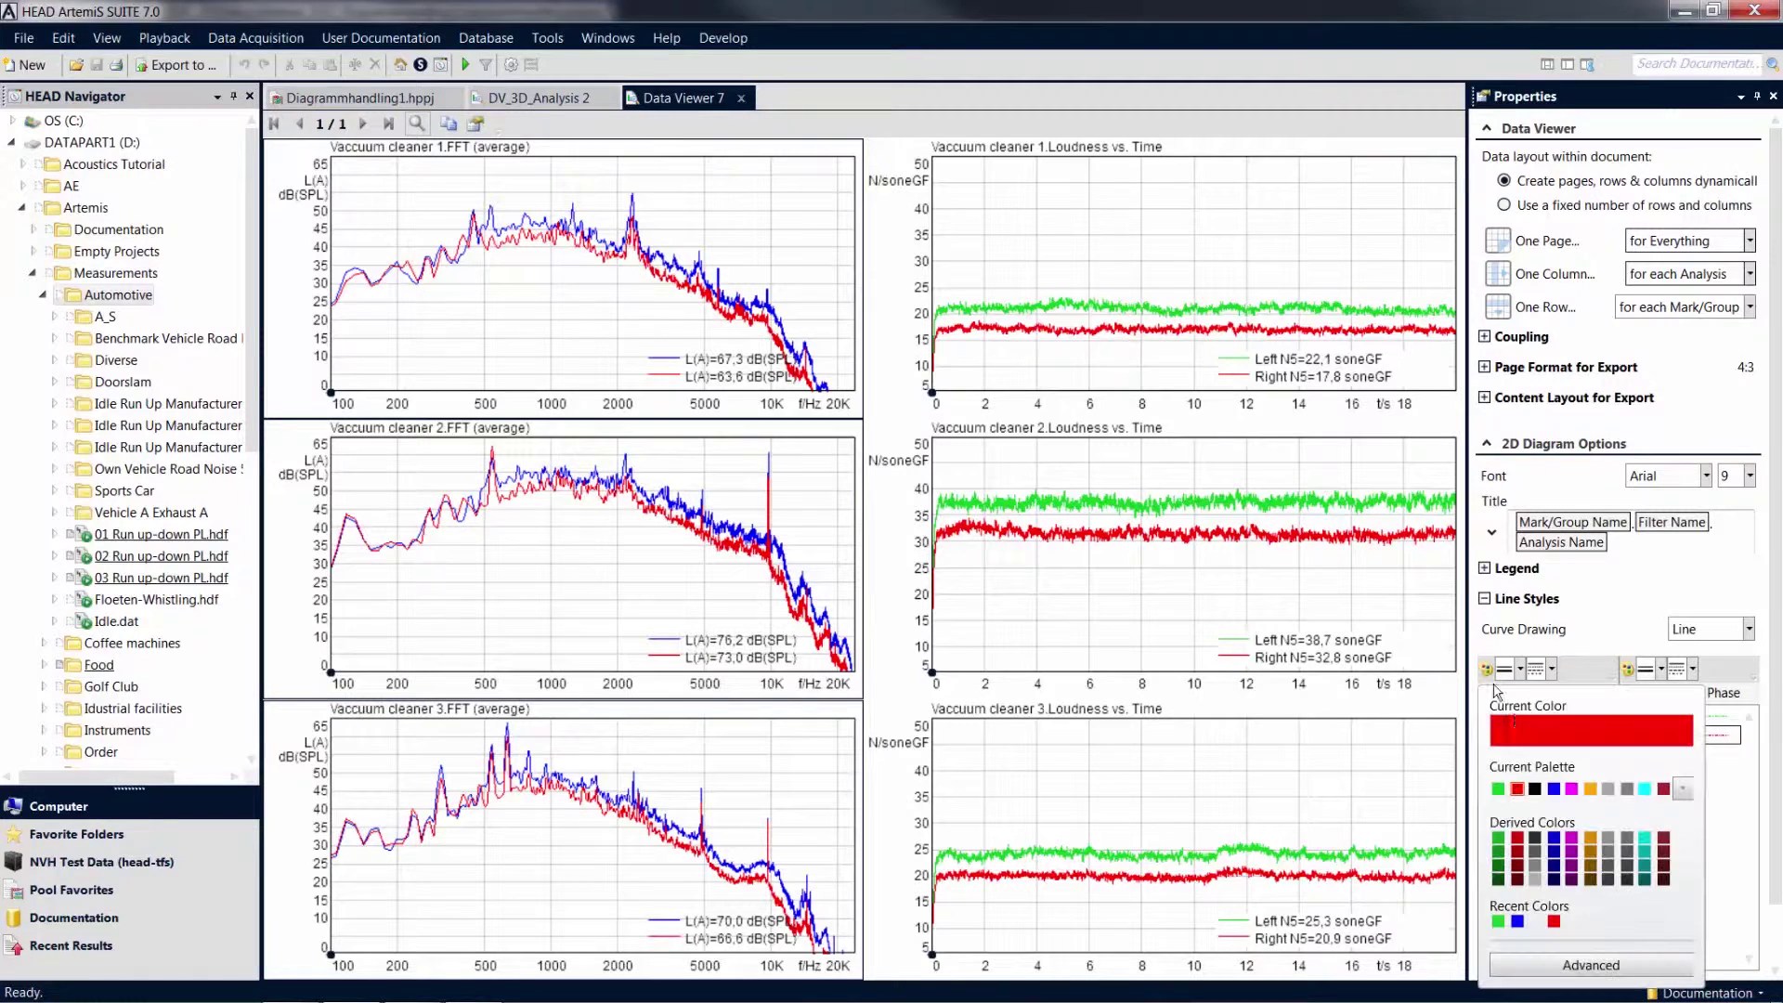
pyautogui.click(1645, 788)
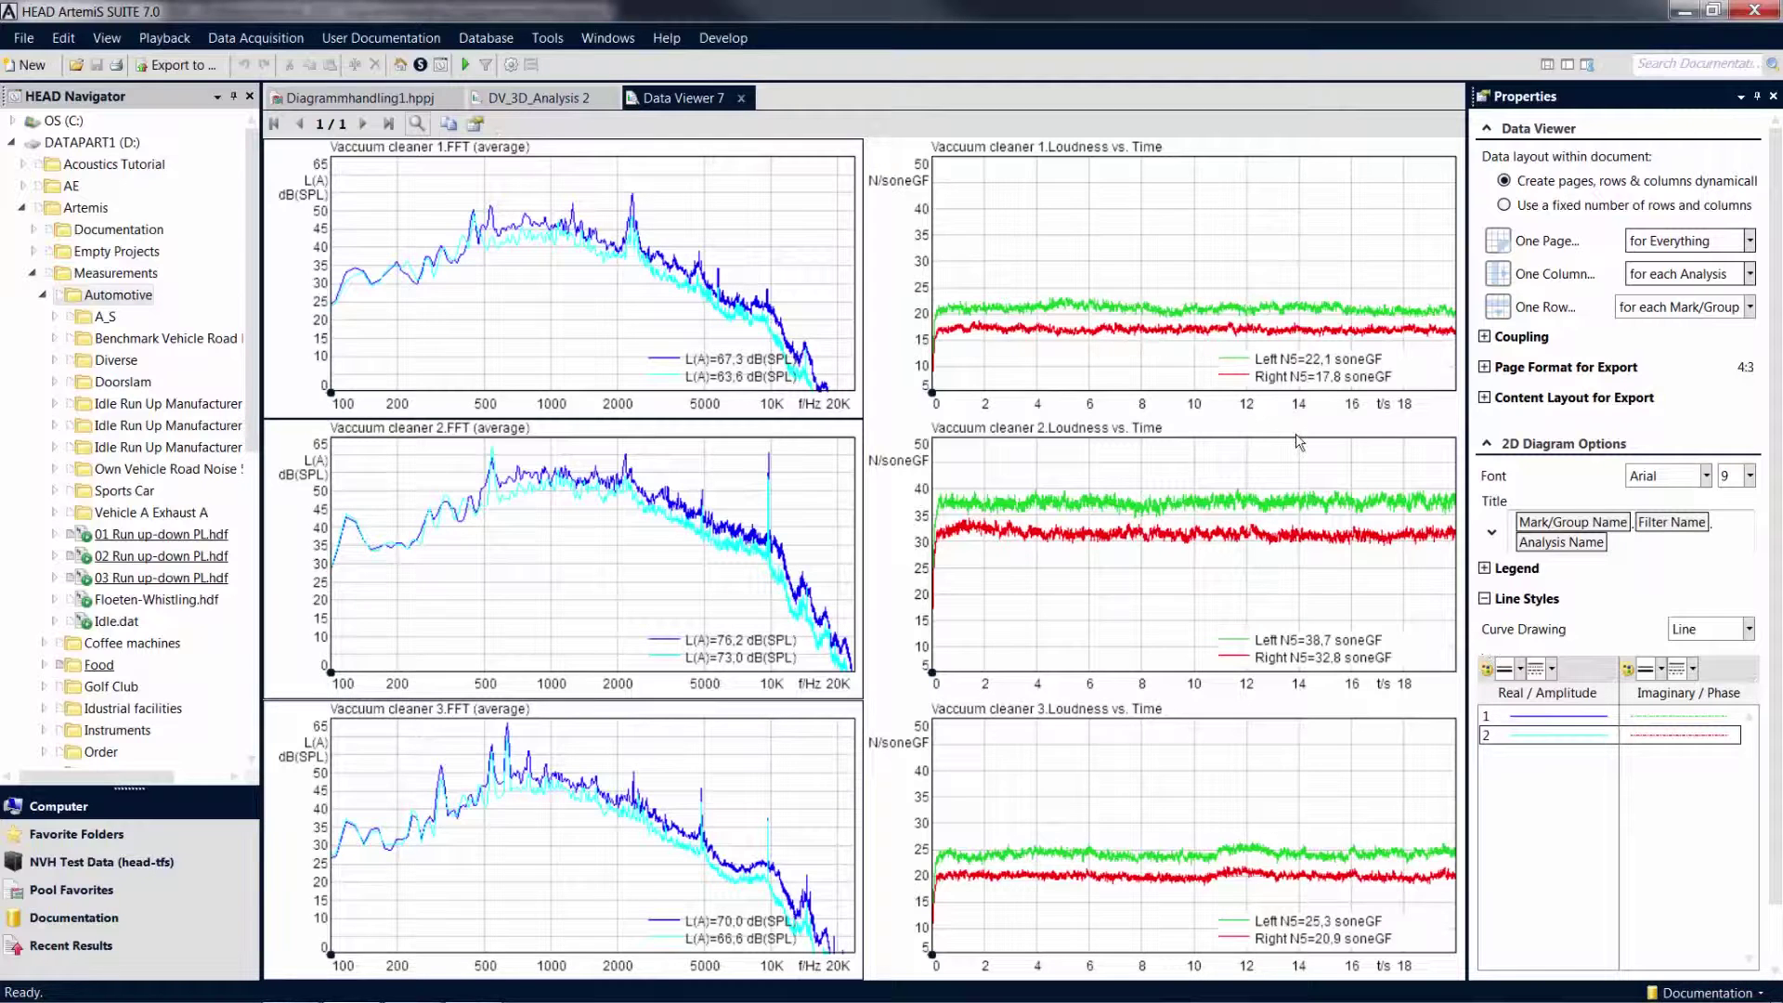
# - Colour the top loudness diagram's Left curve blue and Right curve cyan
pyautogui.click(1209, 321)
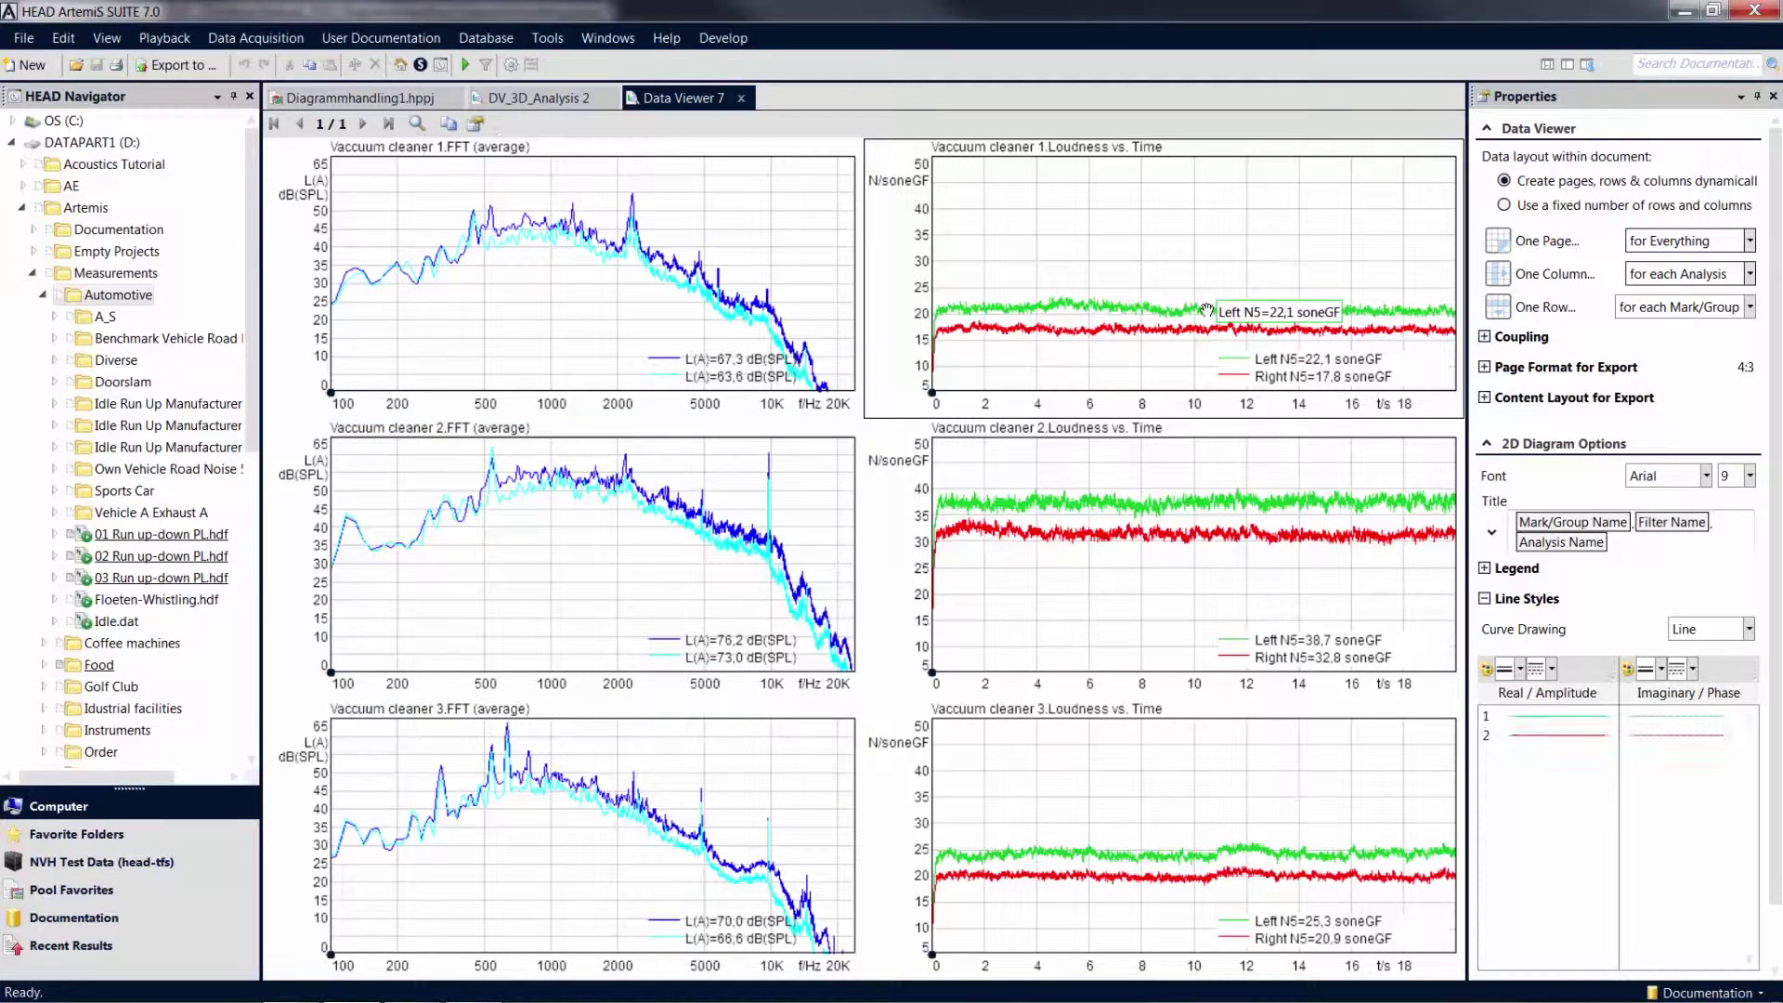
pyautogui.rightClick(1211, 319)
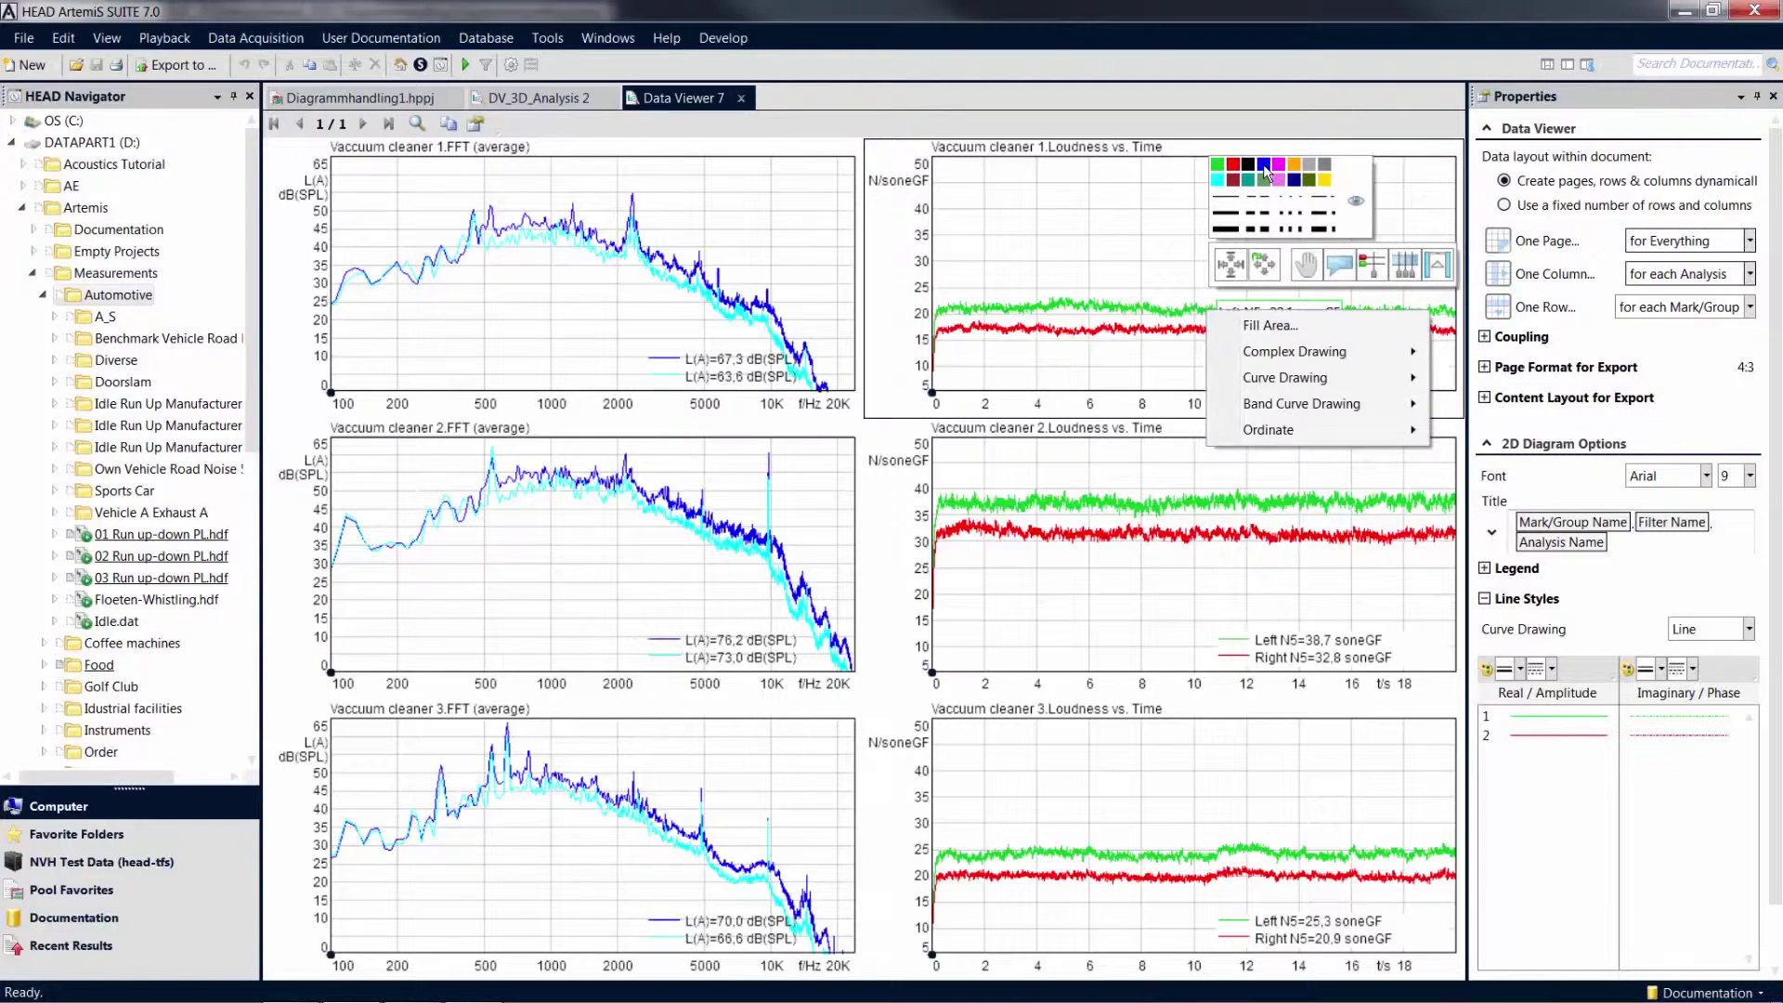
pyautogui.click(1264, 165)
pyautogui.rightClick(1212, 336)
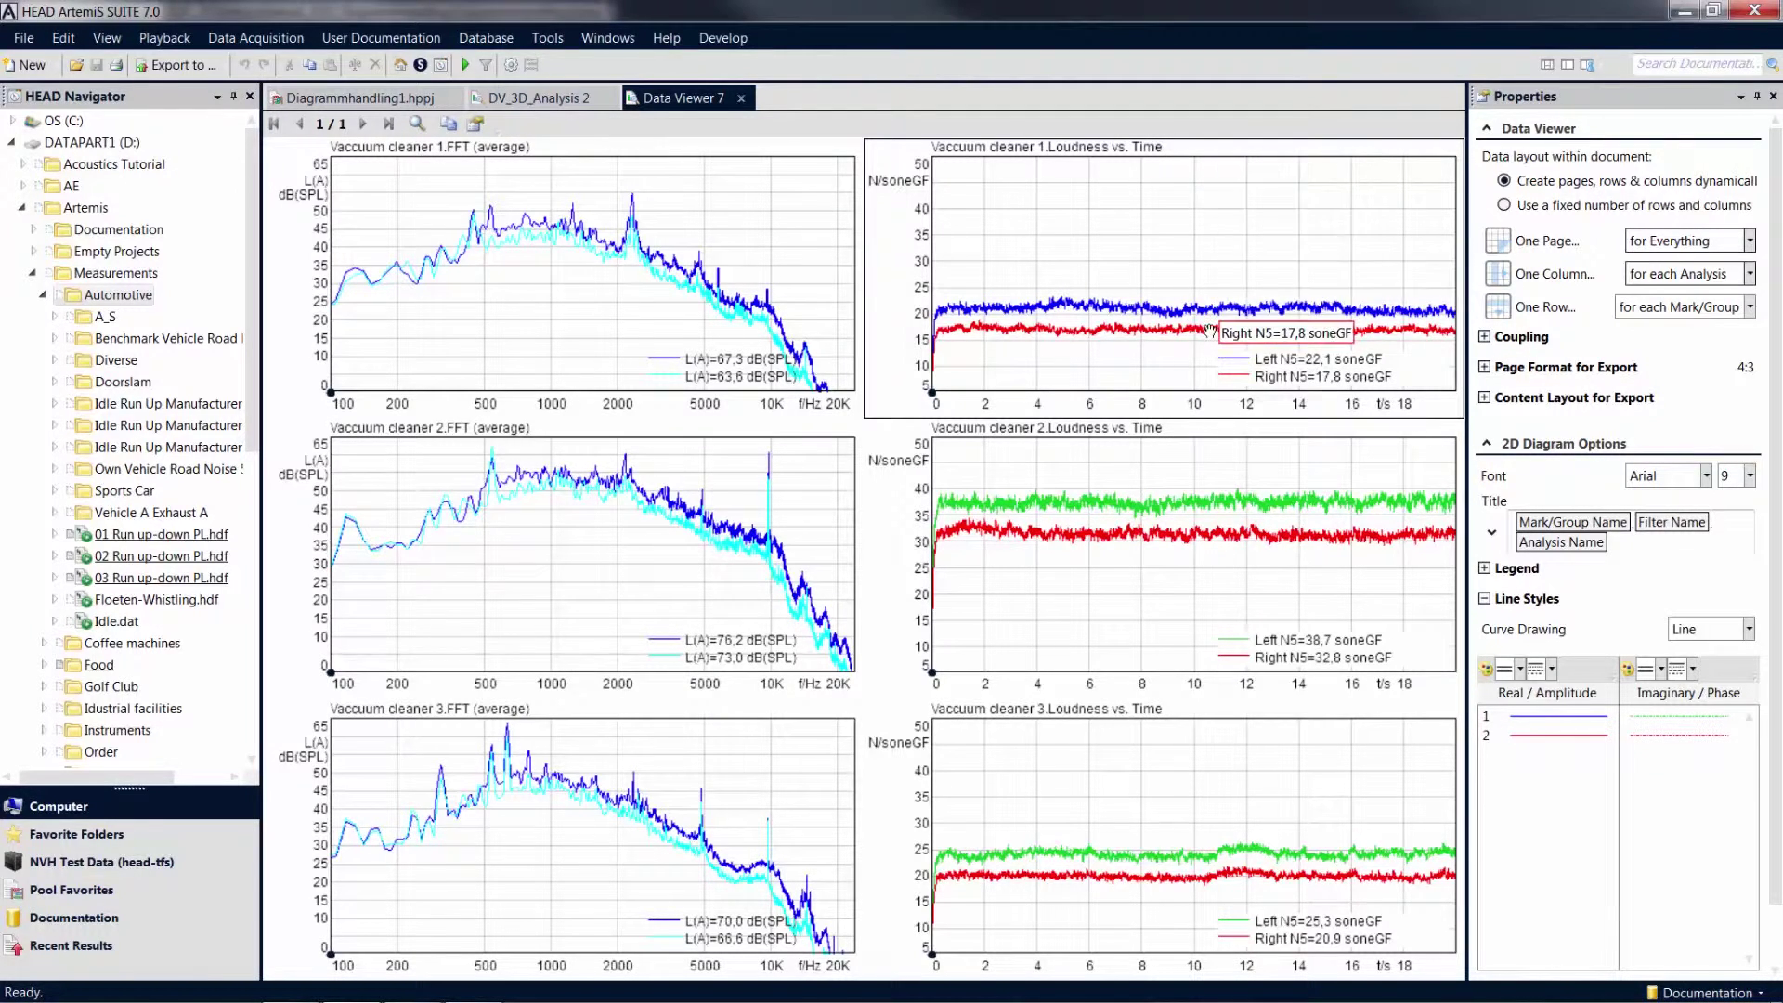
pyautogui.click(1221, 199)
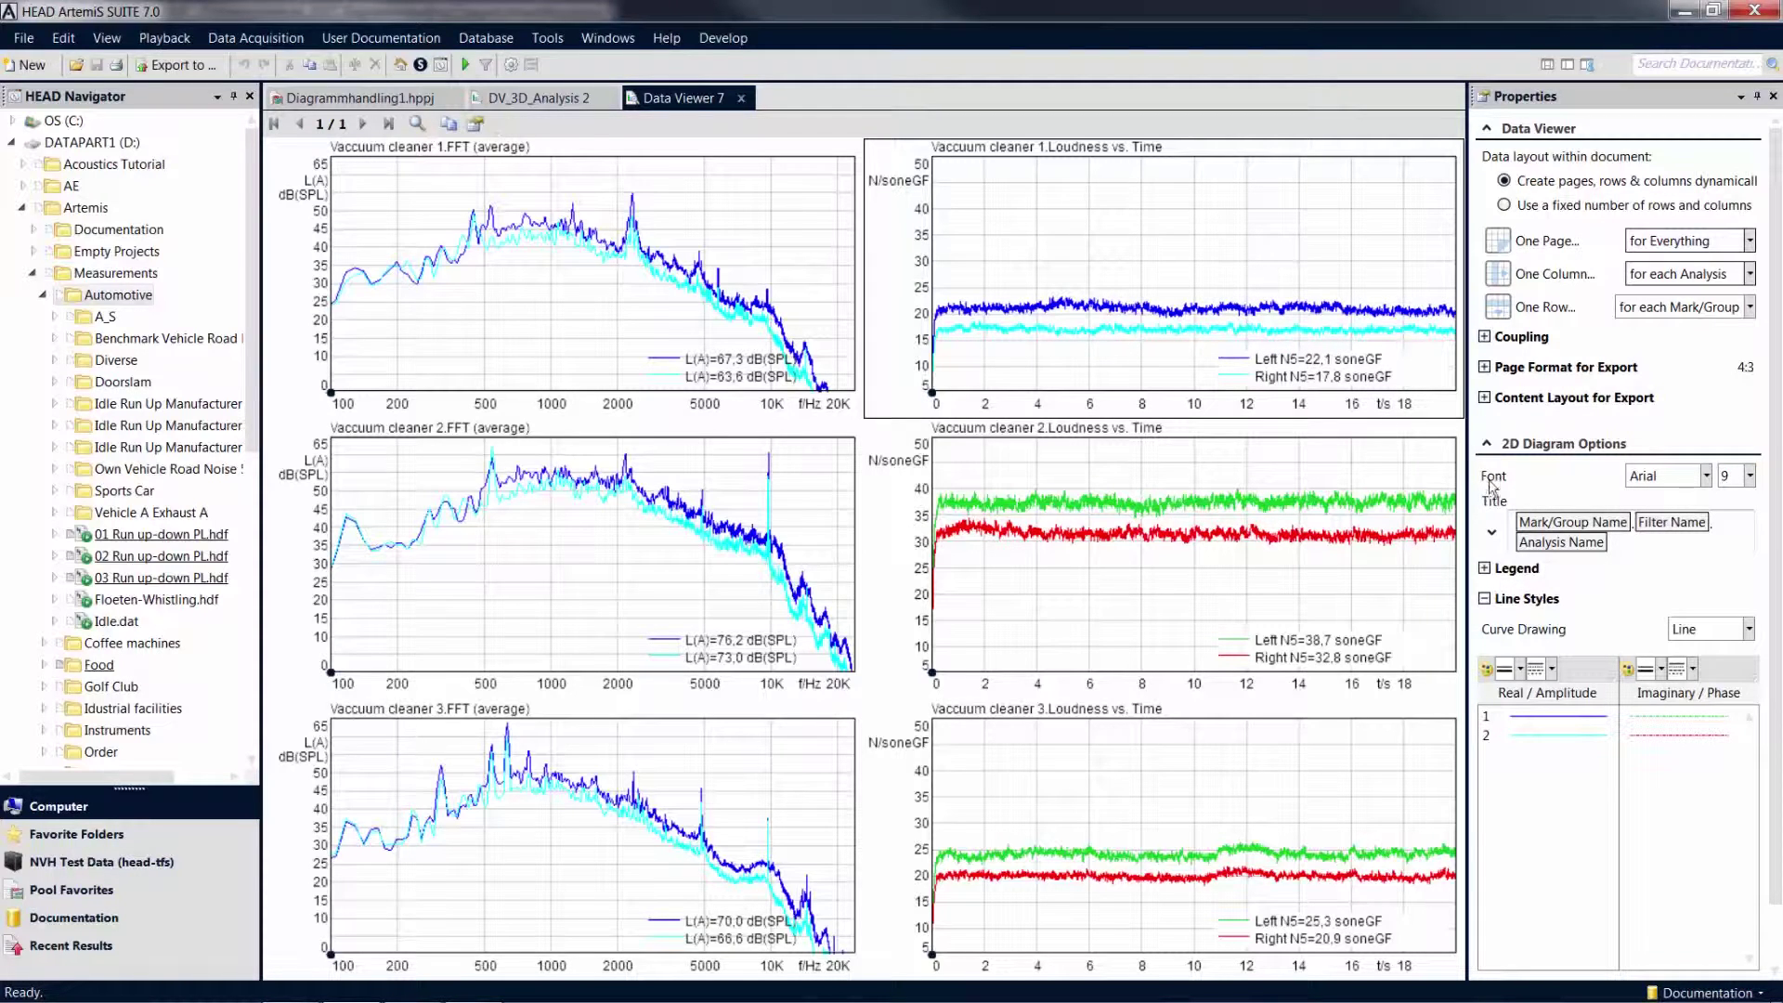
pyautogui.click(1485, 599)
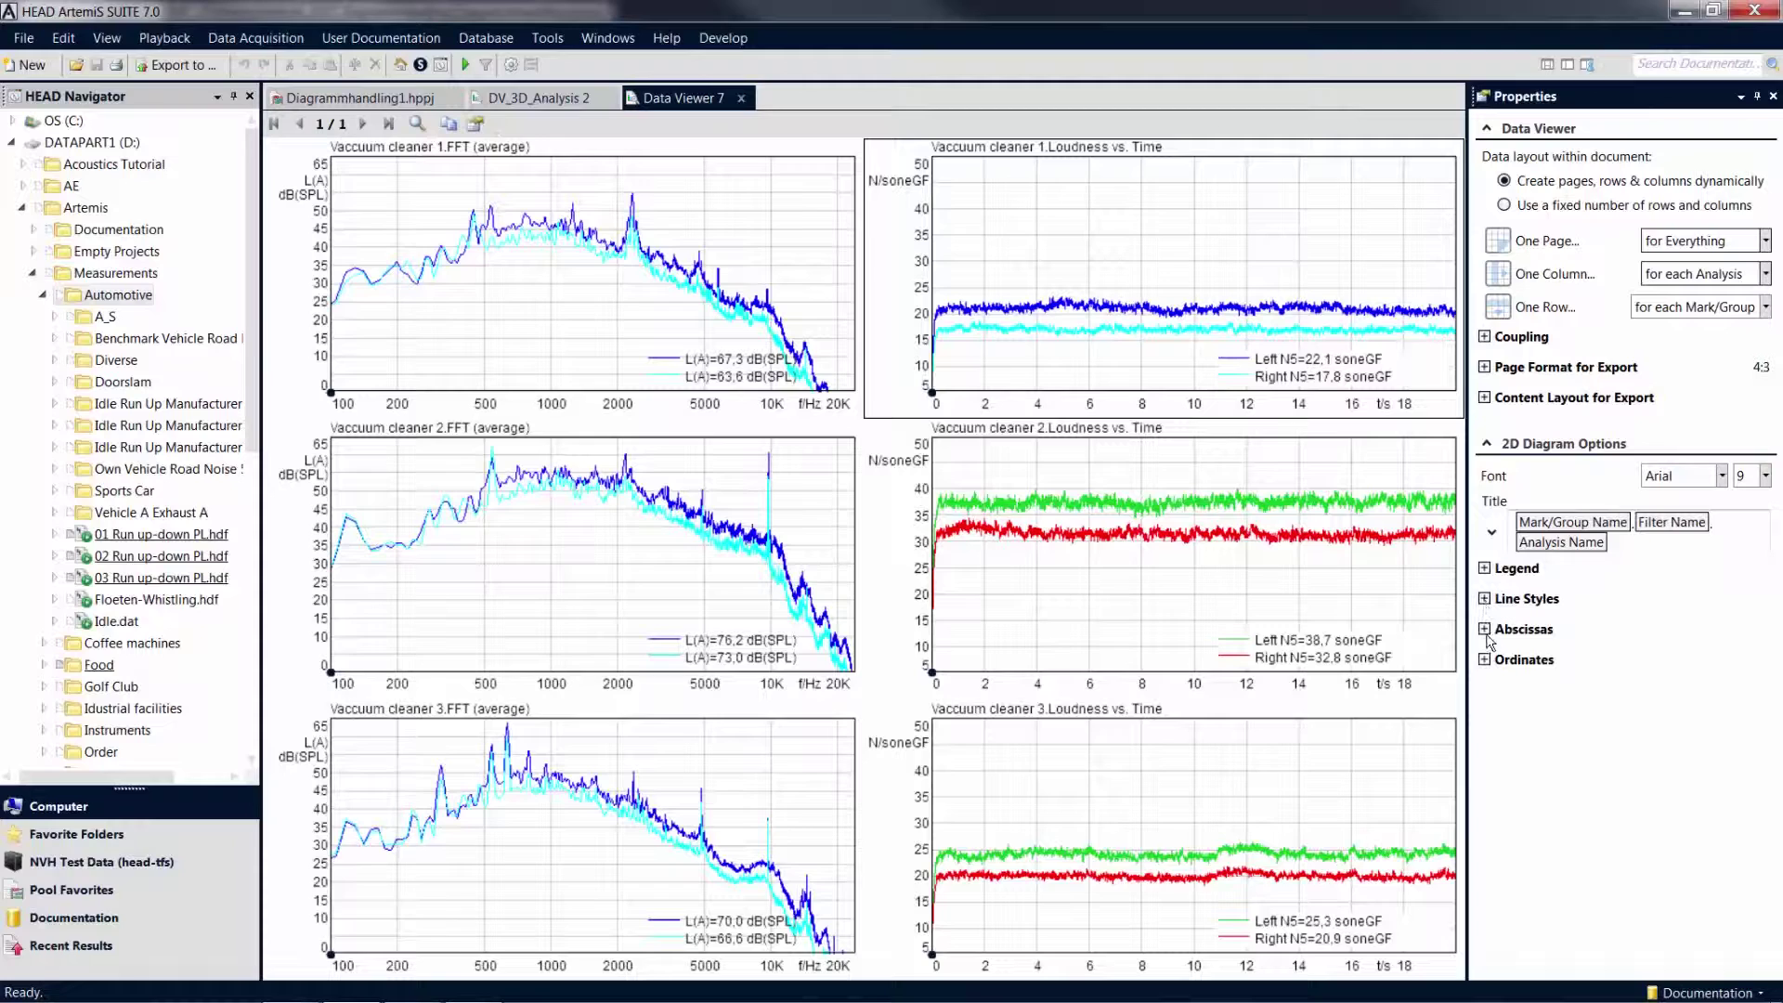
pyautogui.click(1485, 630)
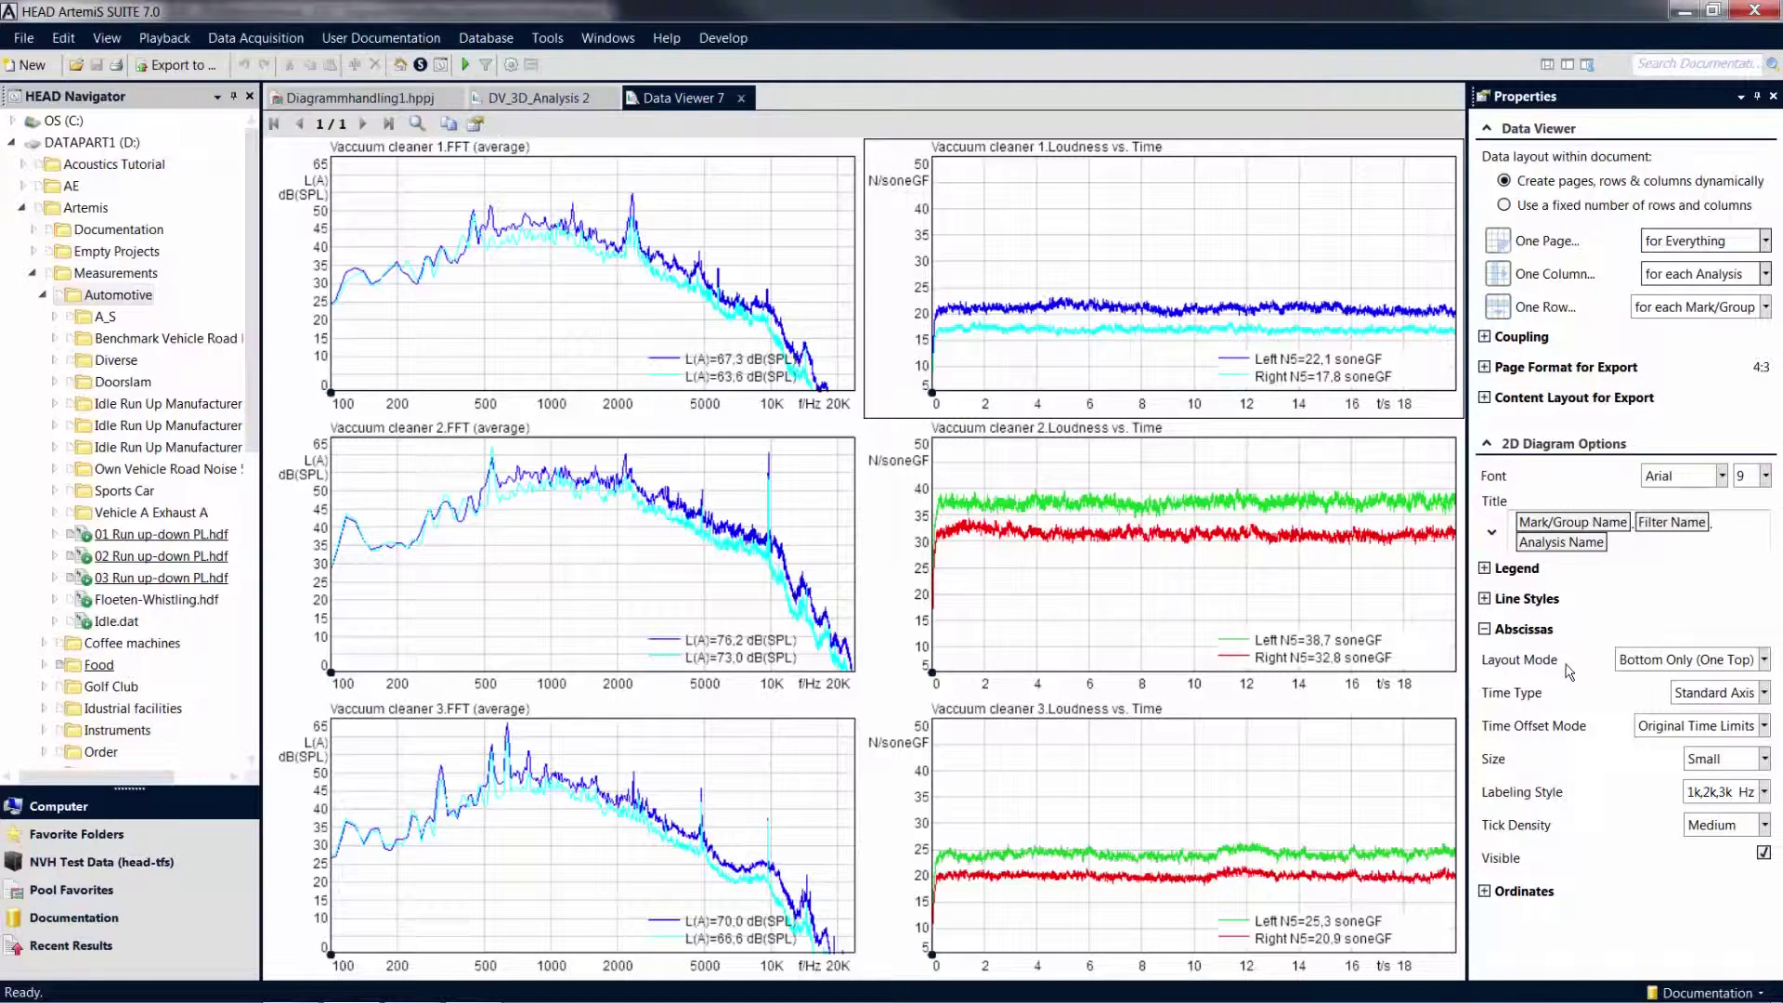
pyautogui.click(1485, 630)
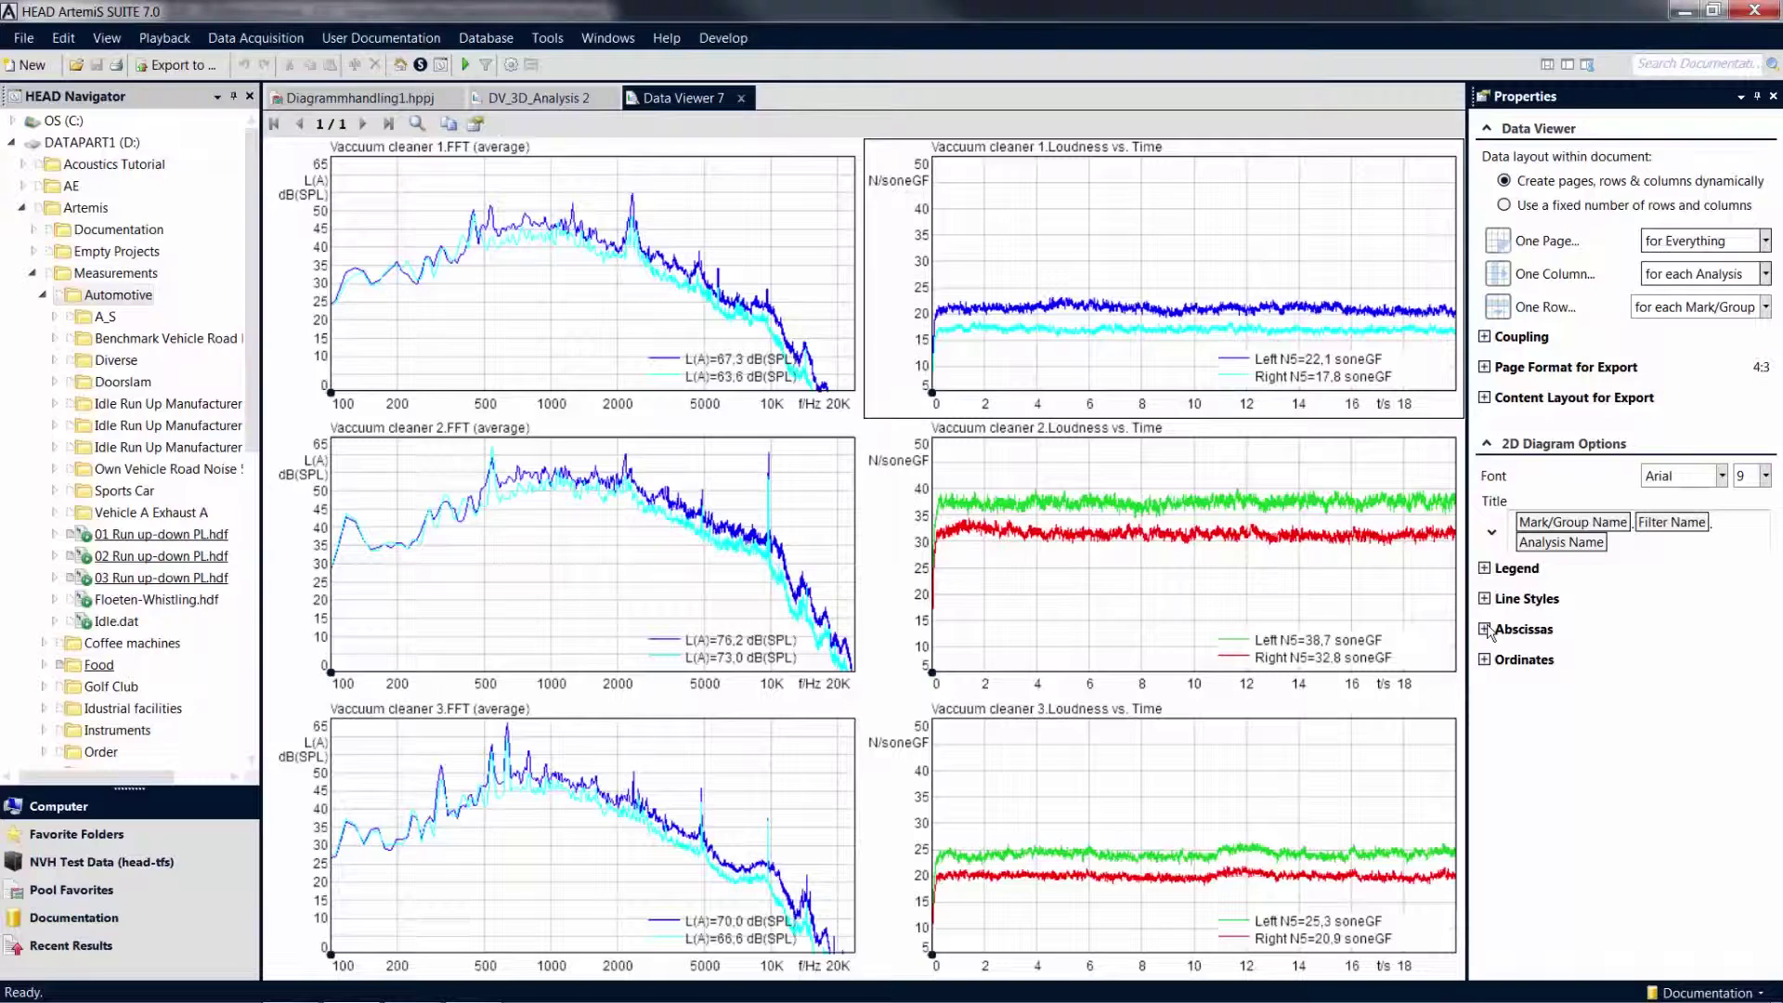
# - Copy the blue/cyan line styles from the top FFT diagram
pyautogui.click(811, 309)
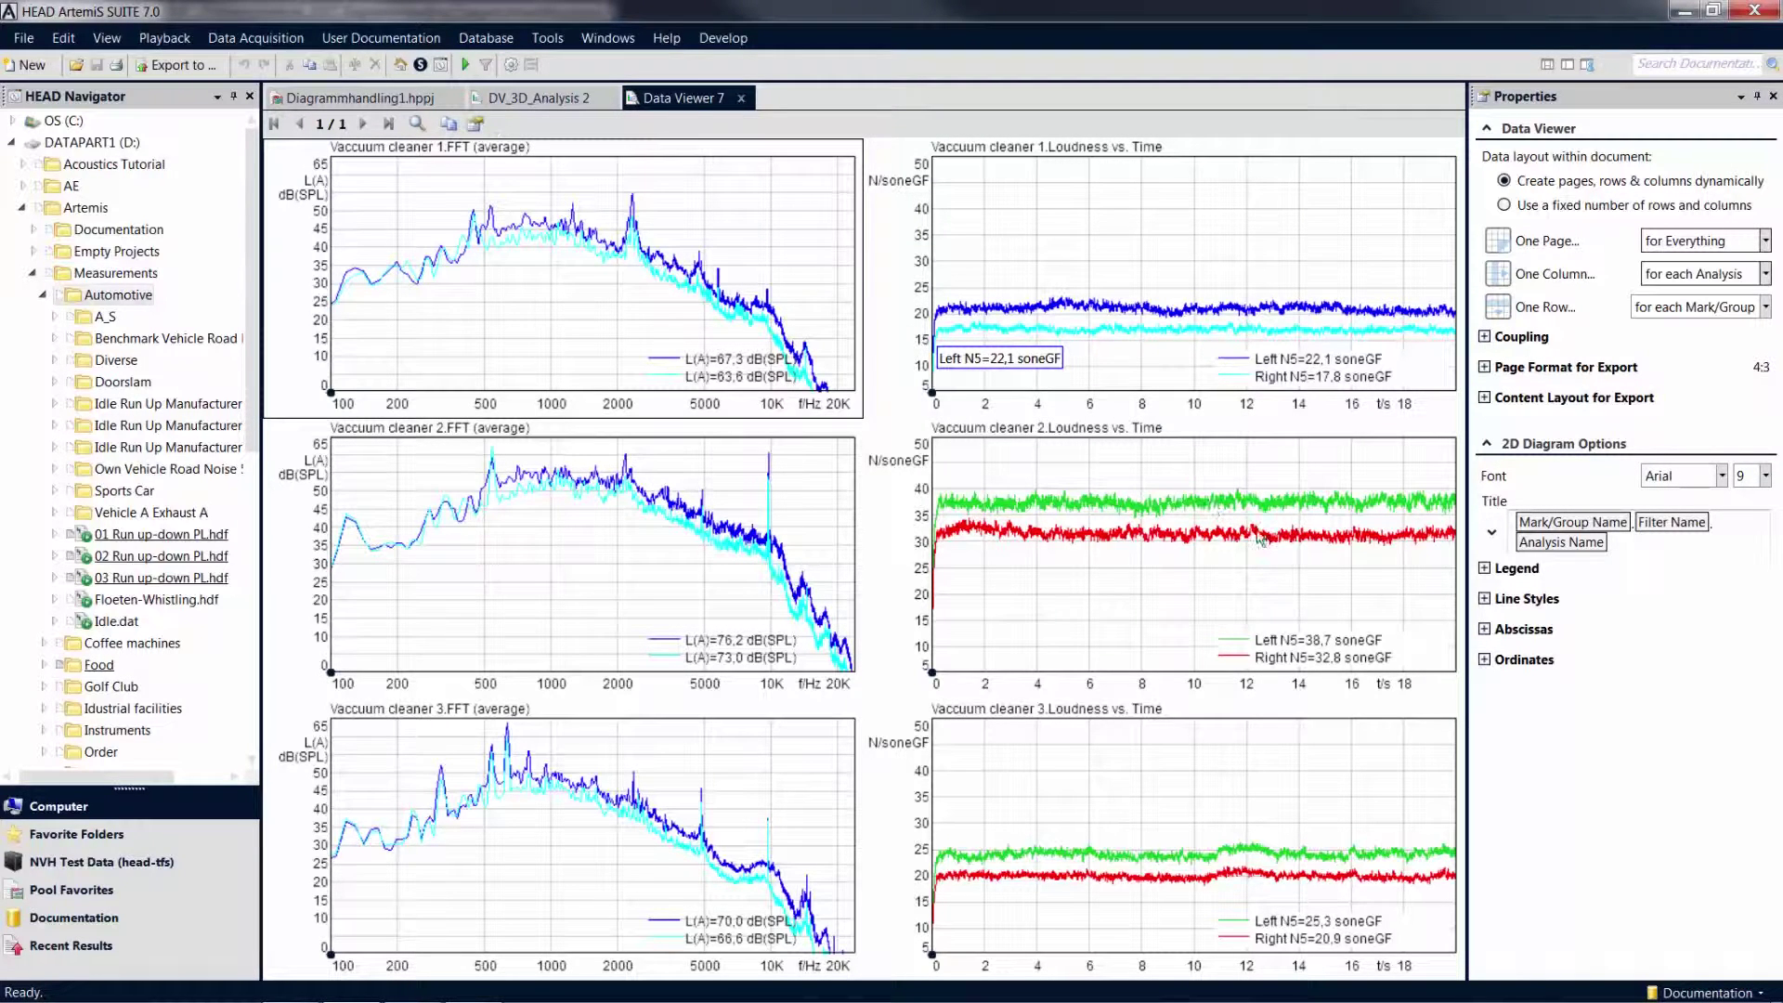
pyautogui.click(1486, 600)
pyautogui.rightClick(1596, 608)
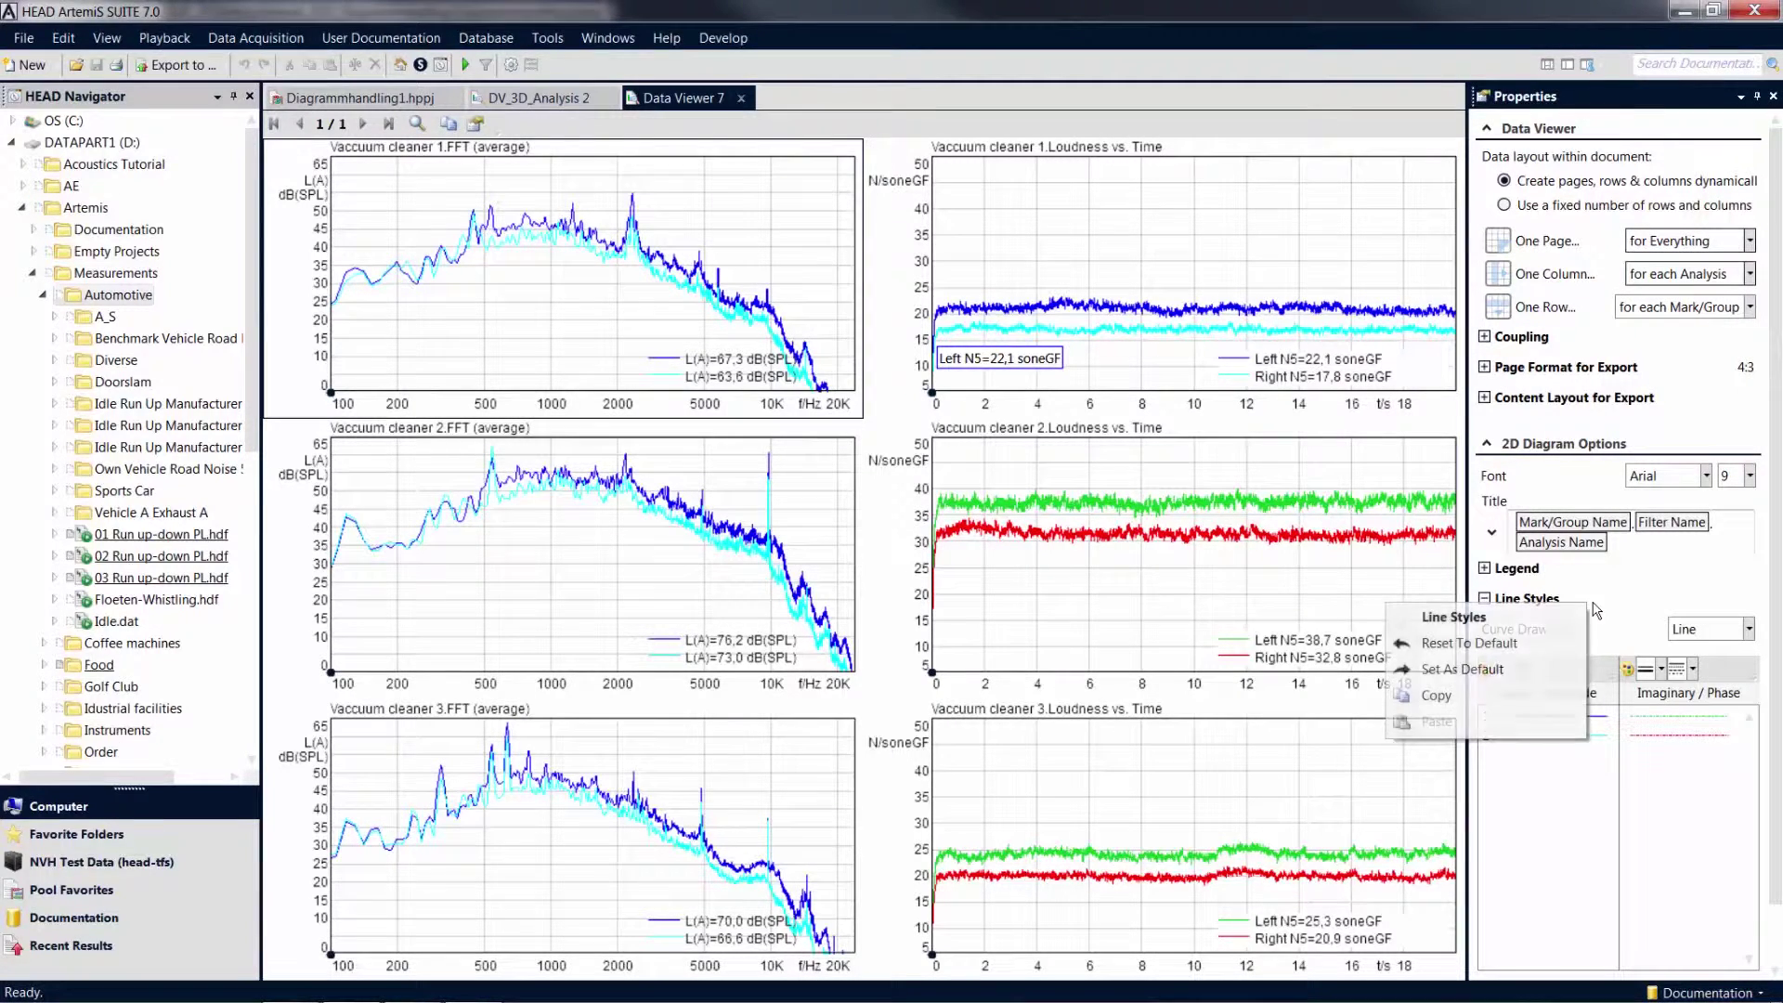
pyautogui.click(1566, 697)
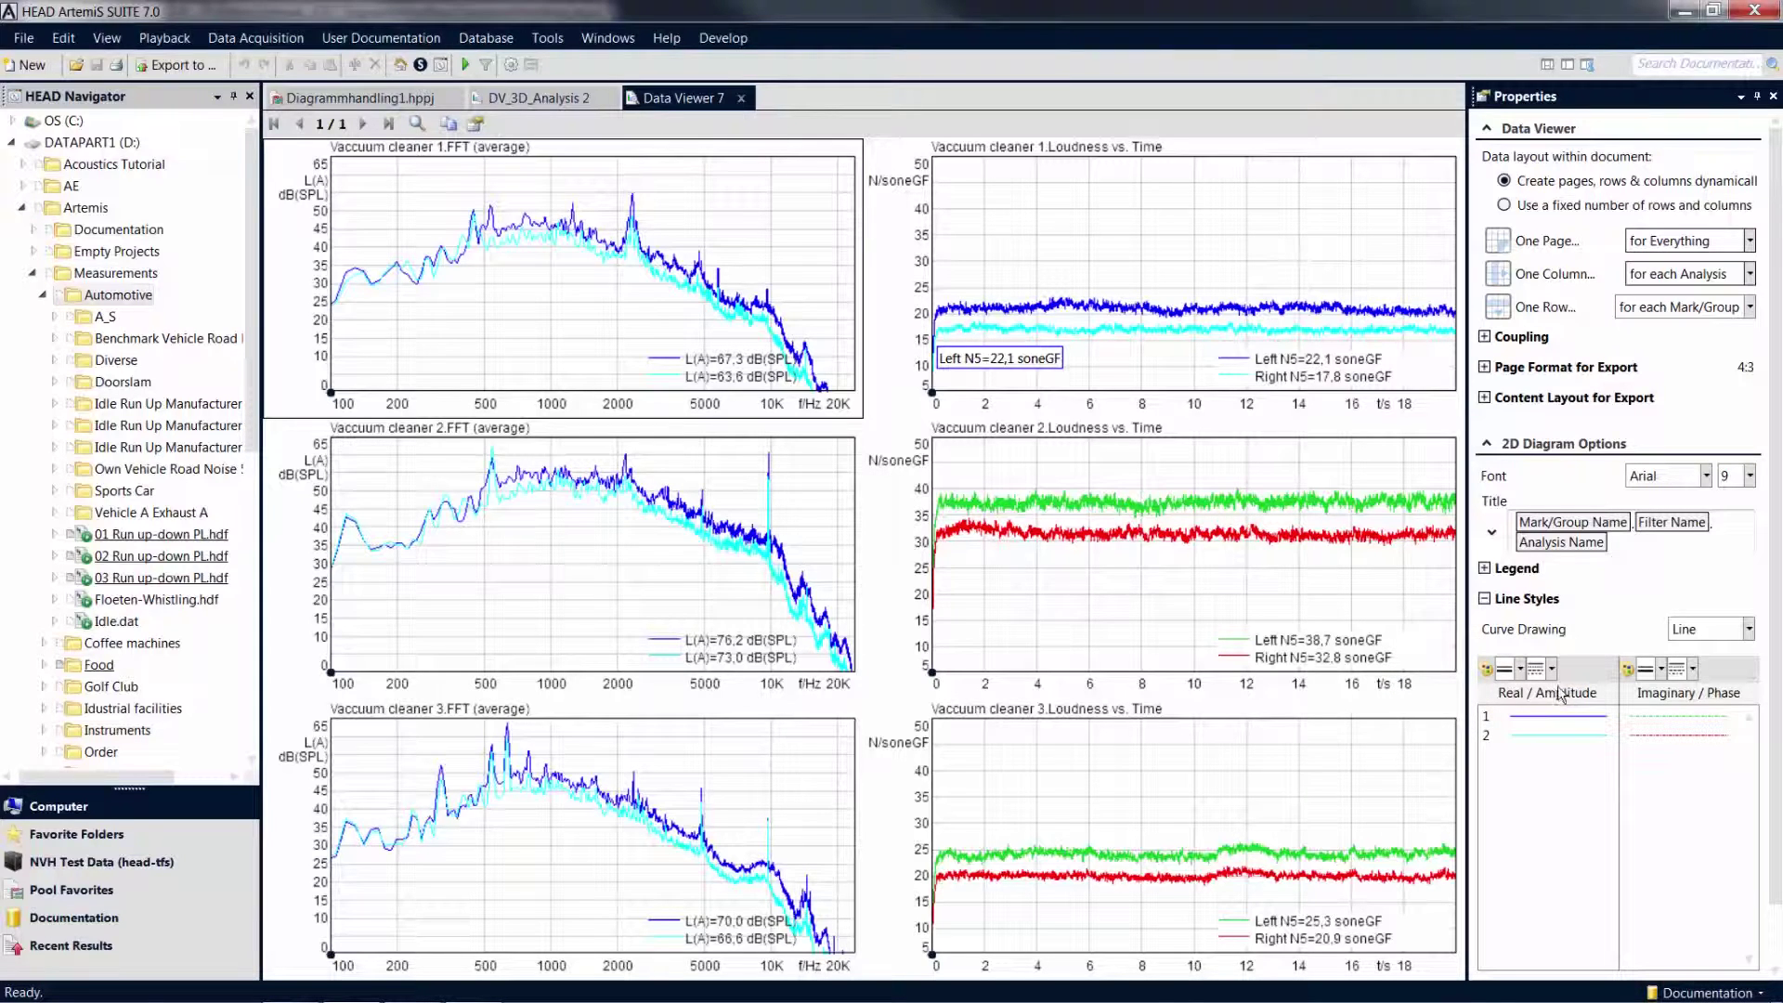
# - Paste the copied line styles onto the Vaccuum cleaner 2 loudness diagram
pyautogui.click(1261, 571)
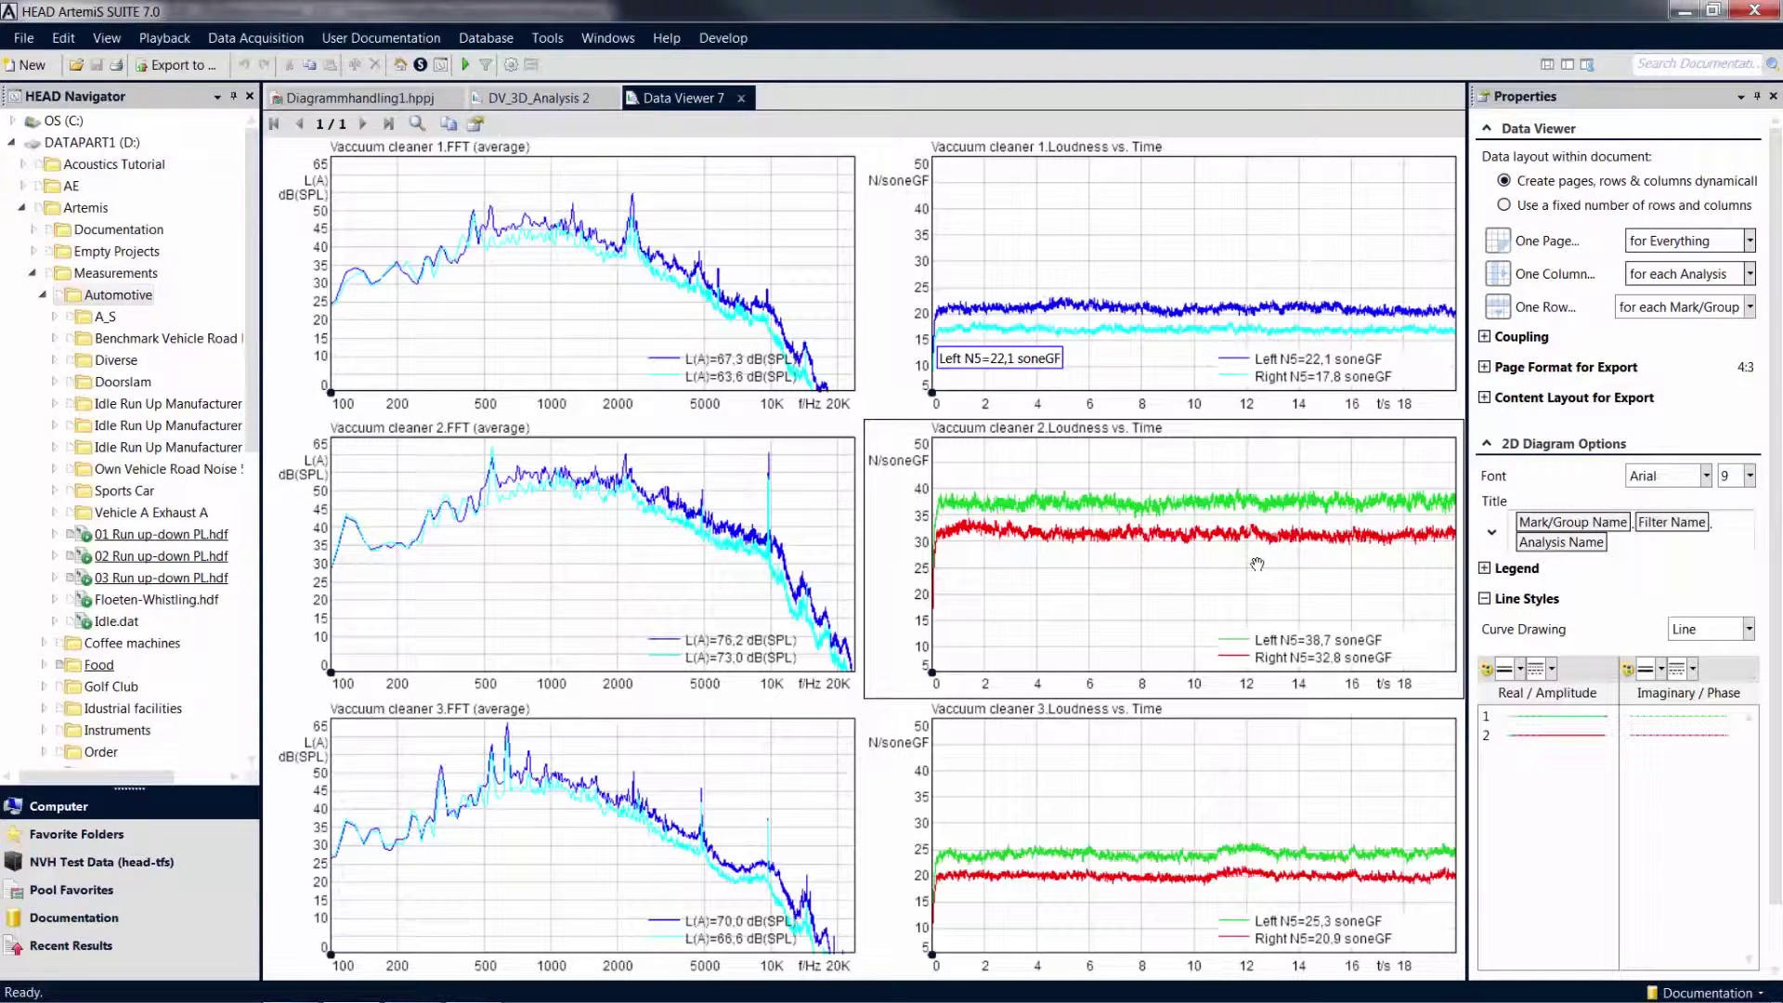
pyautogui.rightClick(1584, 608)
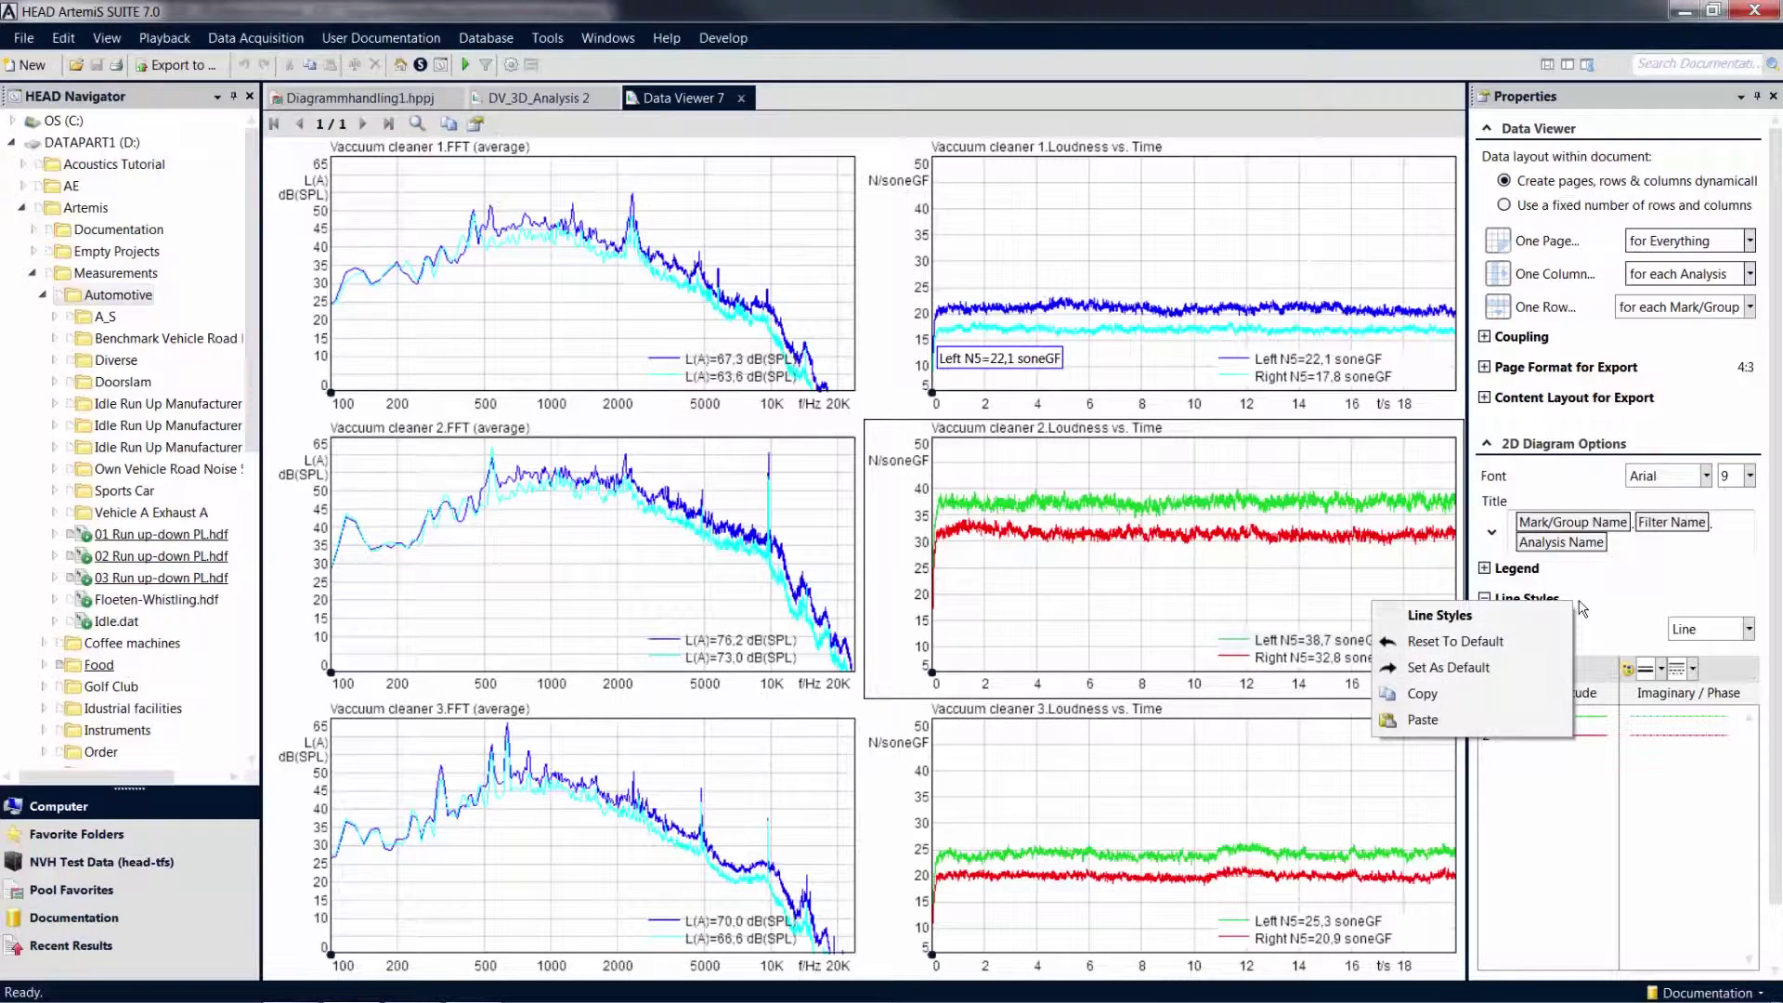
pyautogui.click(1518, 721)
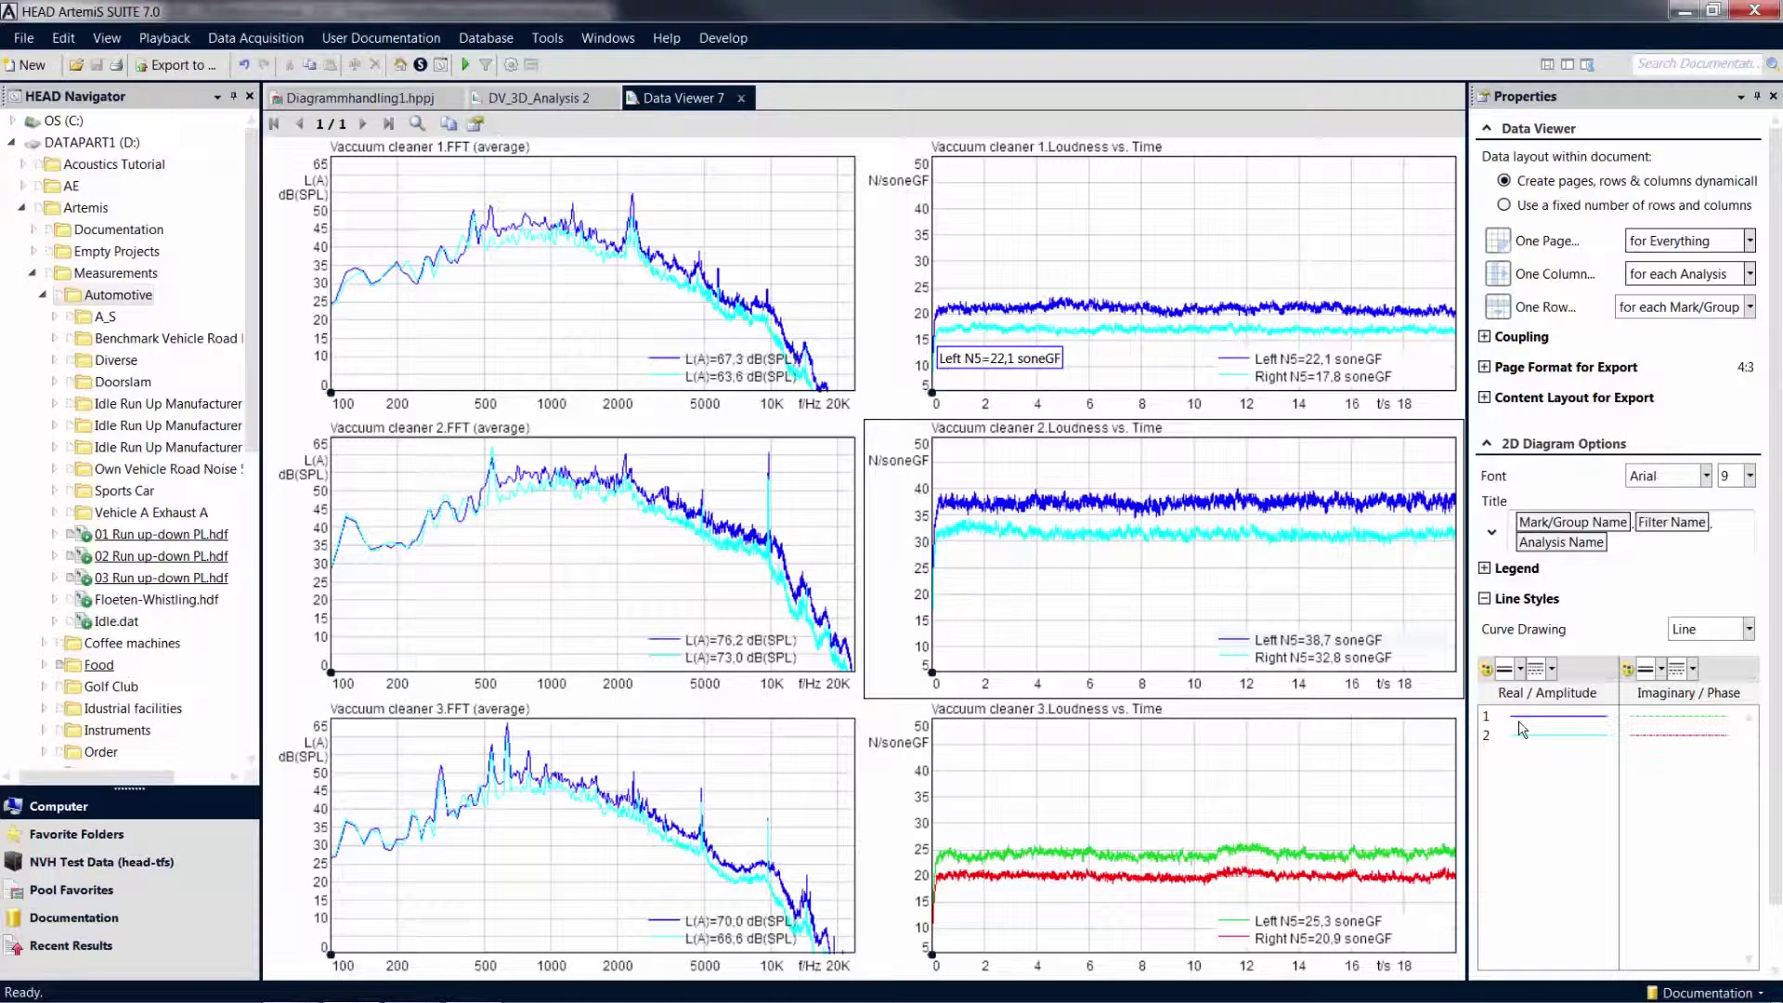
pyautogui.click(1485, 600)
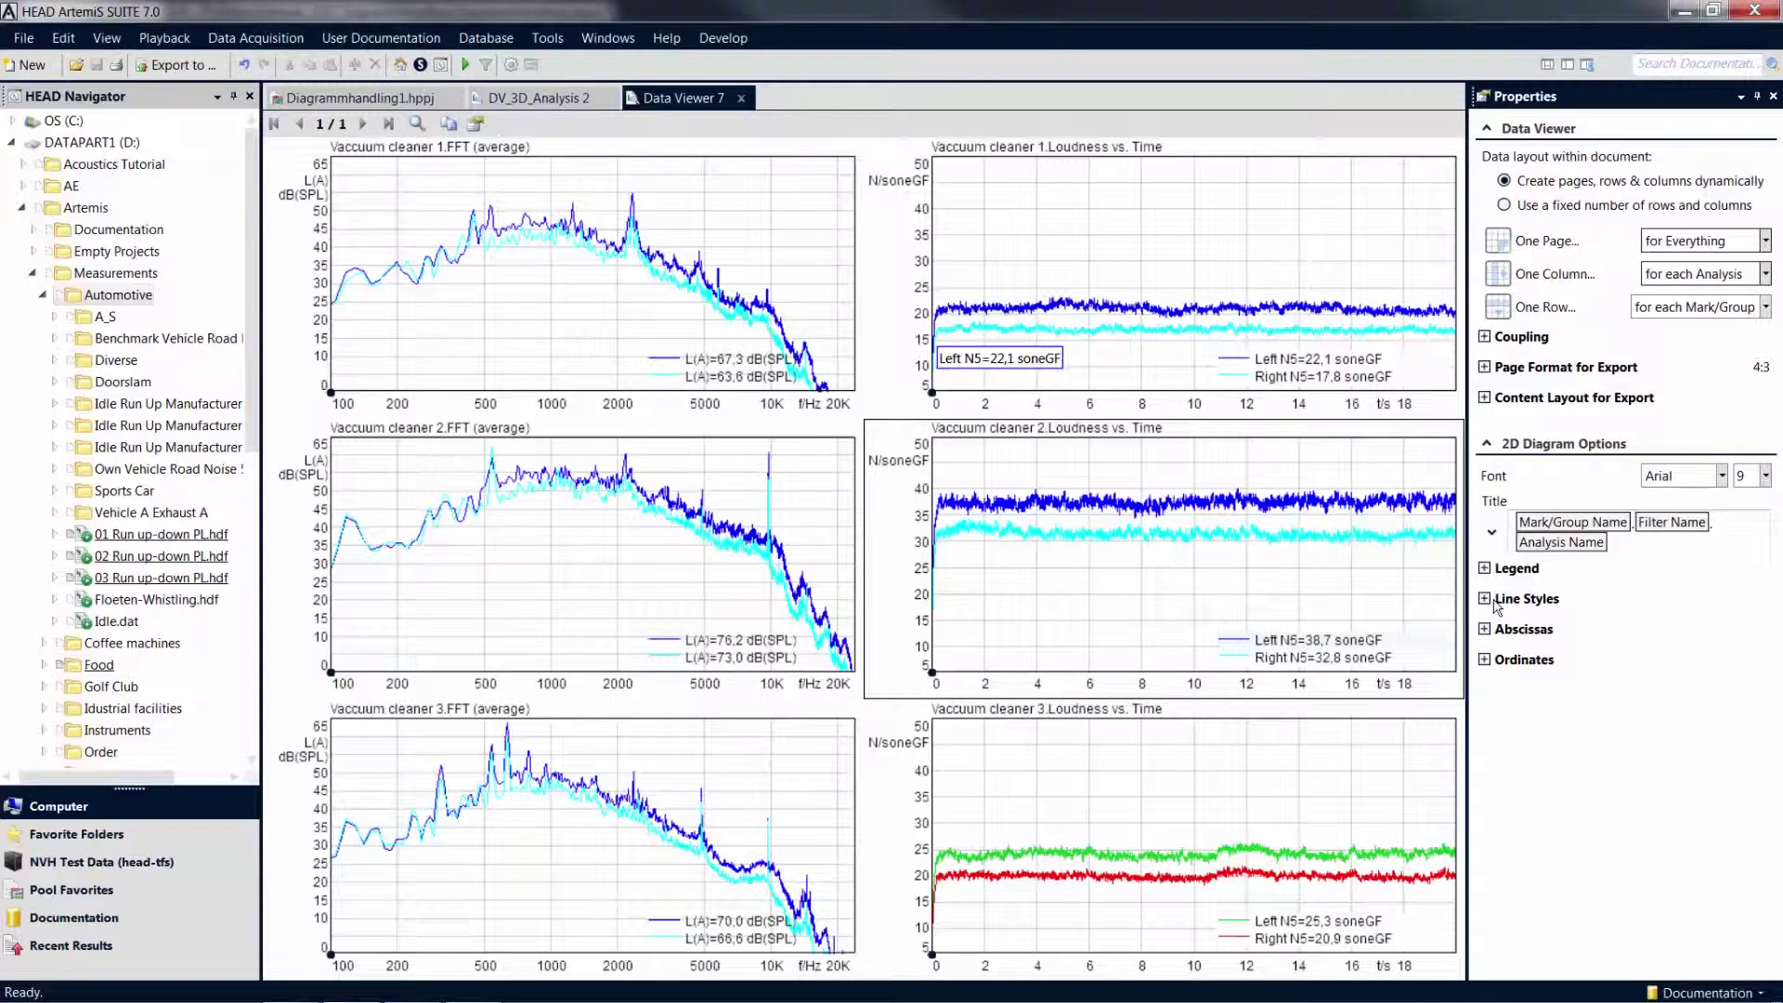
# - Copy the 2D diagram options from the Vaccuum cleaner 1 FFT diagram
pyautogui.click(798, 276)
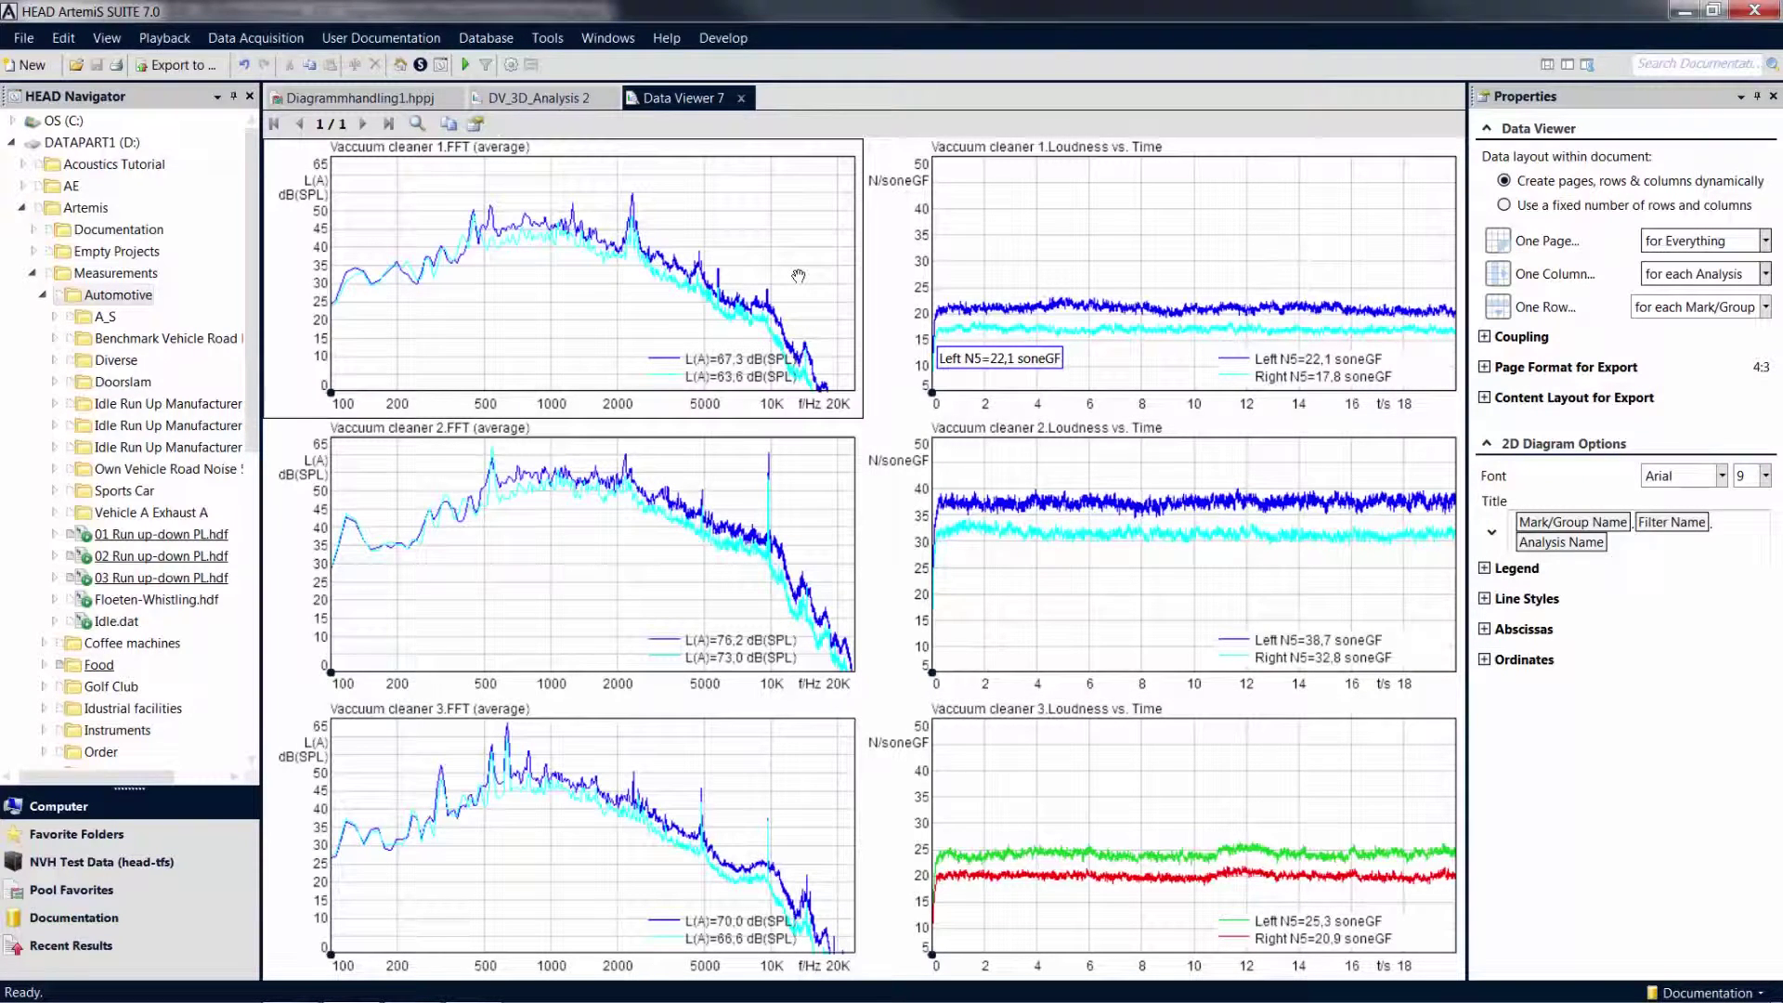
pyautogui.rightClick(1646, 449)
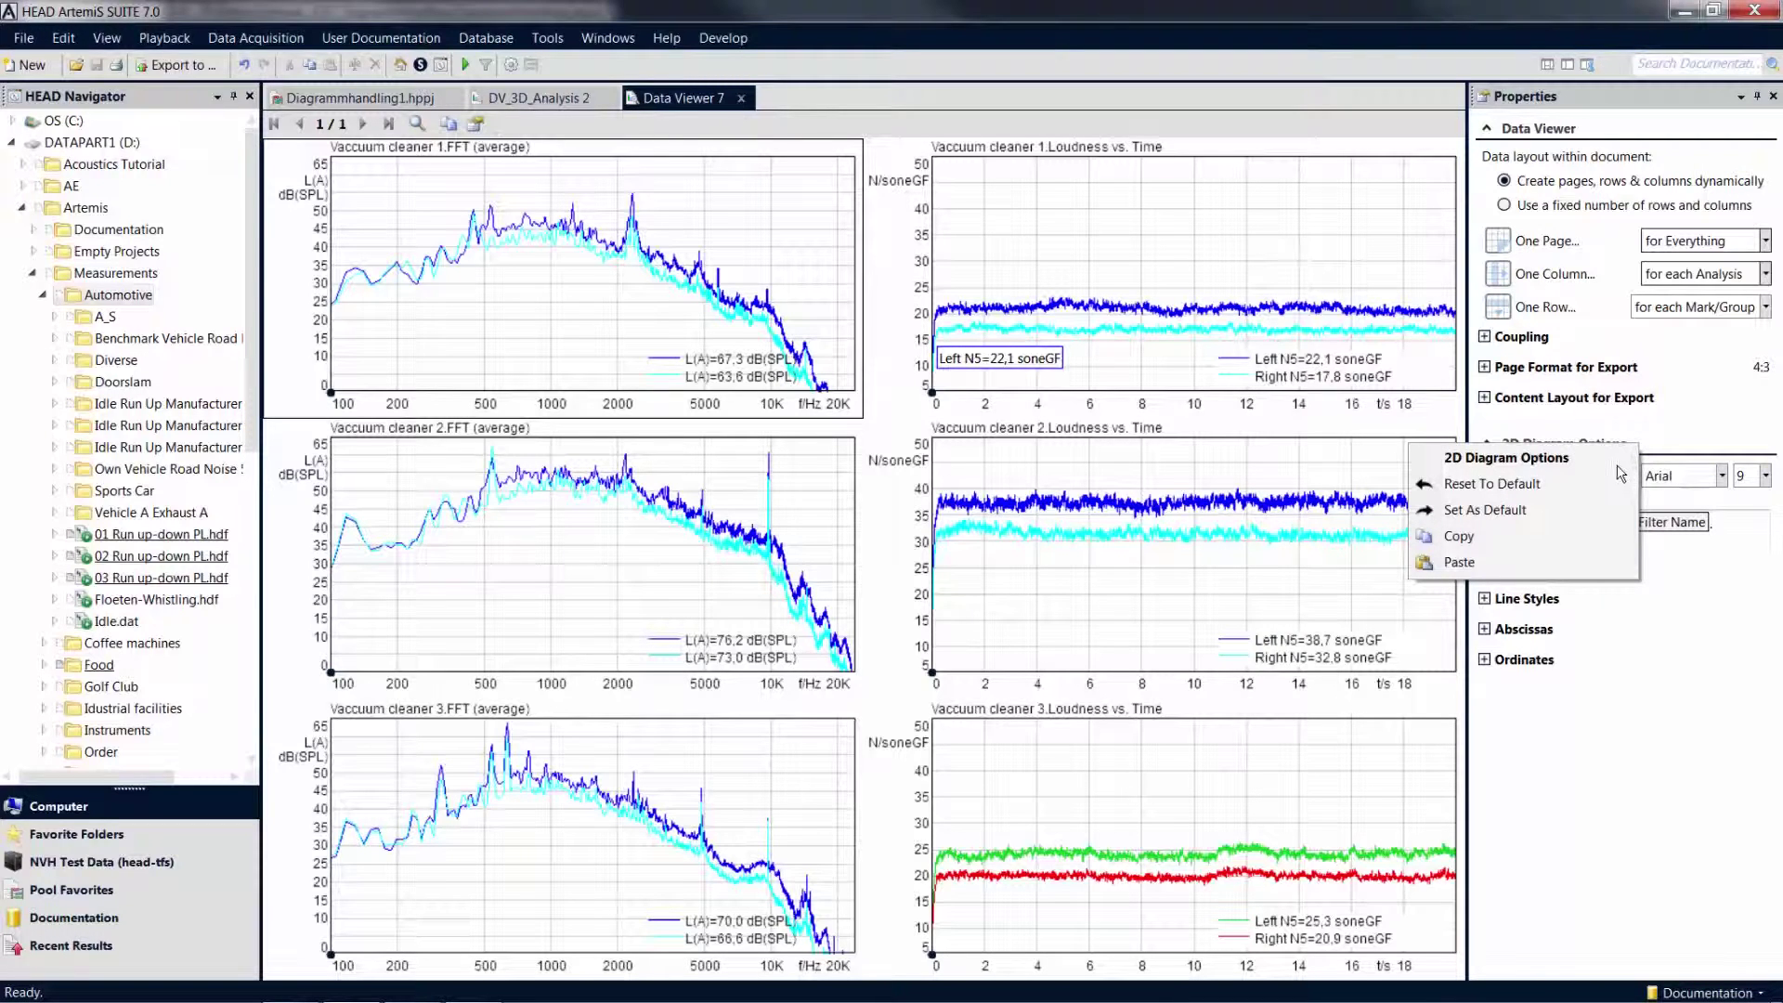
pyautogui.click(1544, 545)
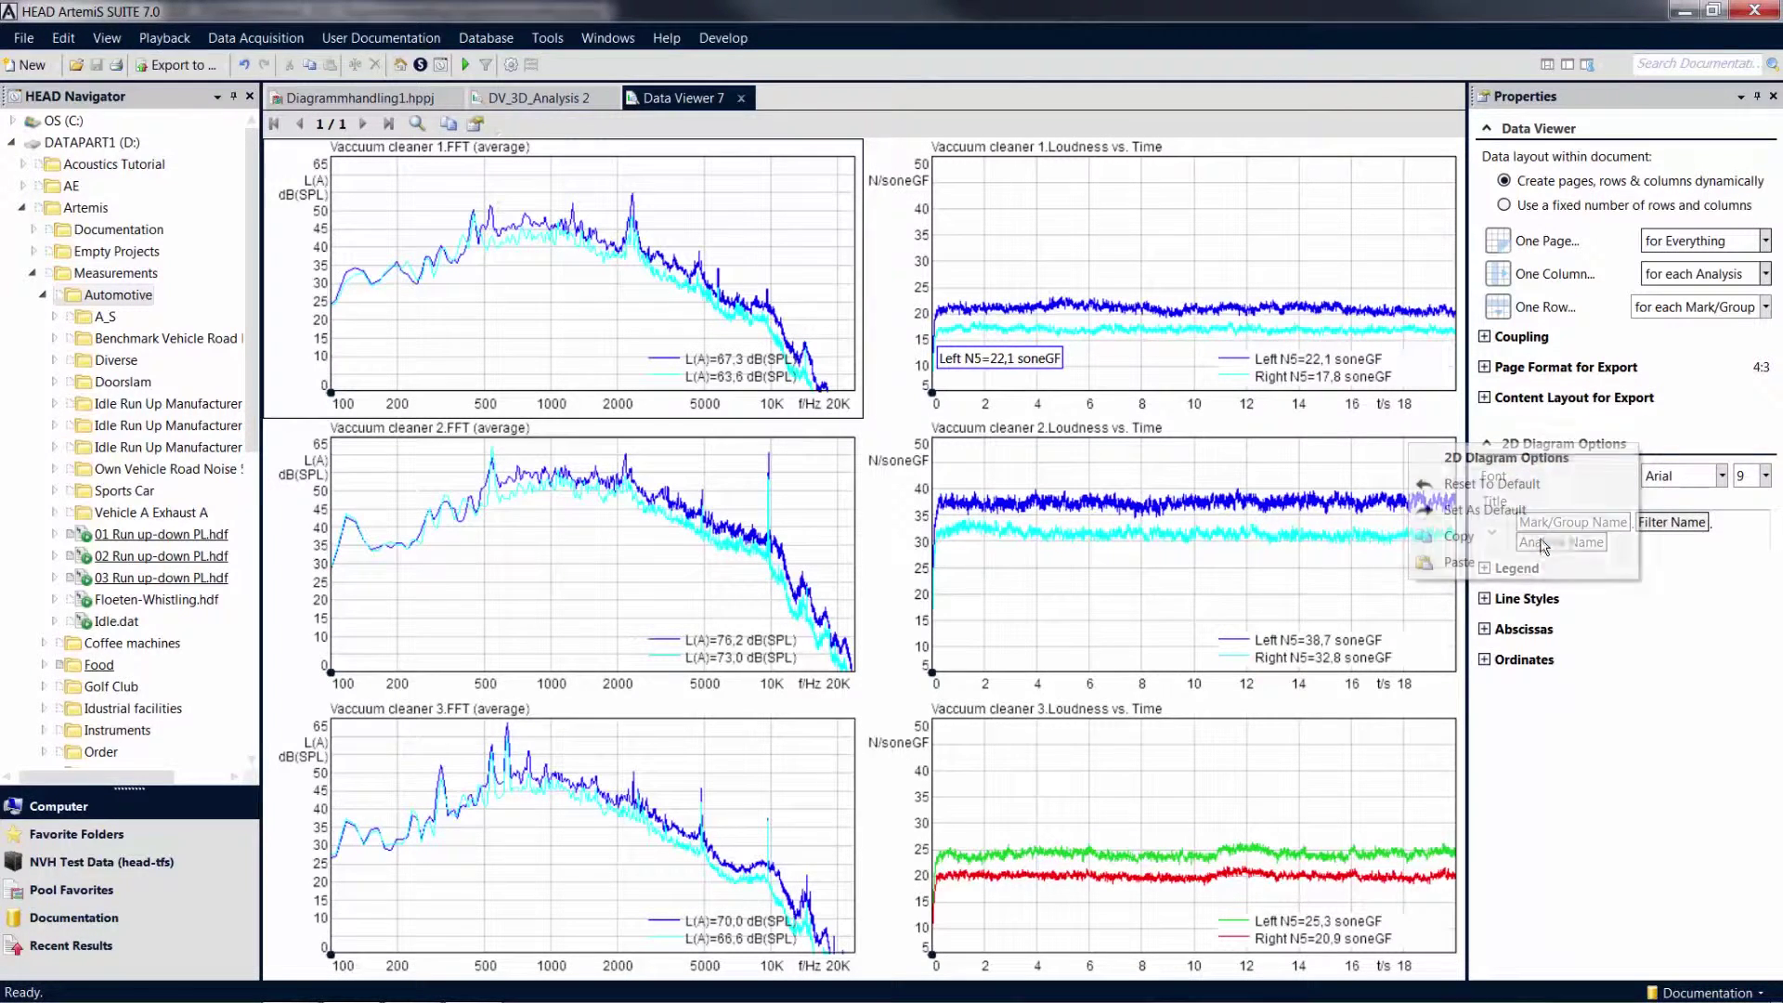
# - Paste those options onto the Vaccuum cleaner 3 loudness diagram for blue/cyan curves, then re-copy them
pyautogui.click(1361, 810)
pyautogui.rightClick(1650, 447)
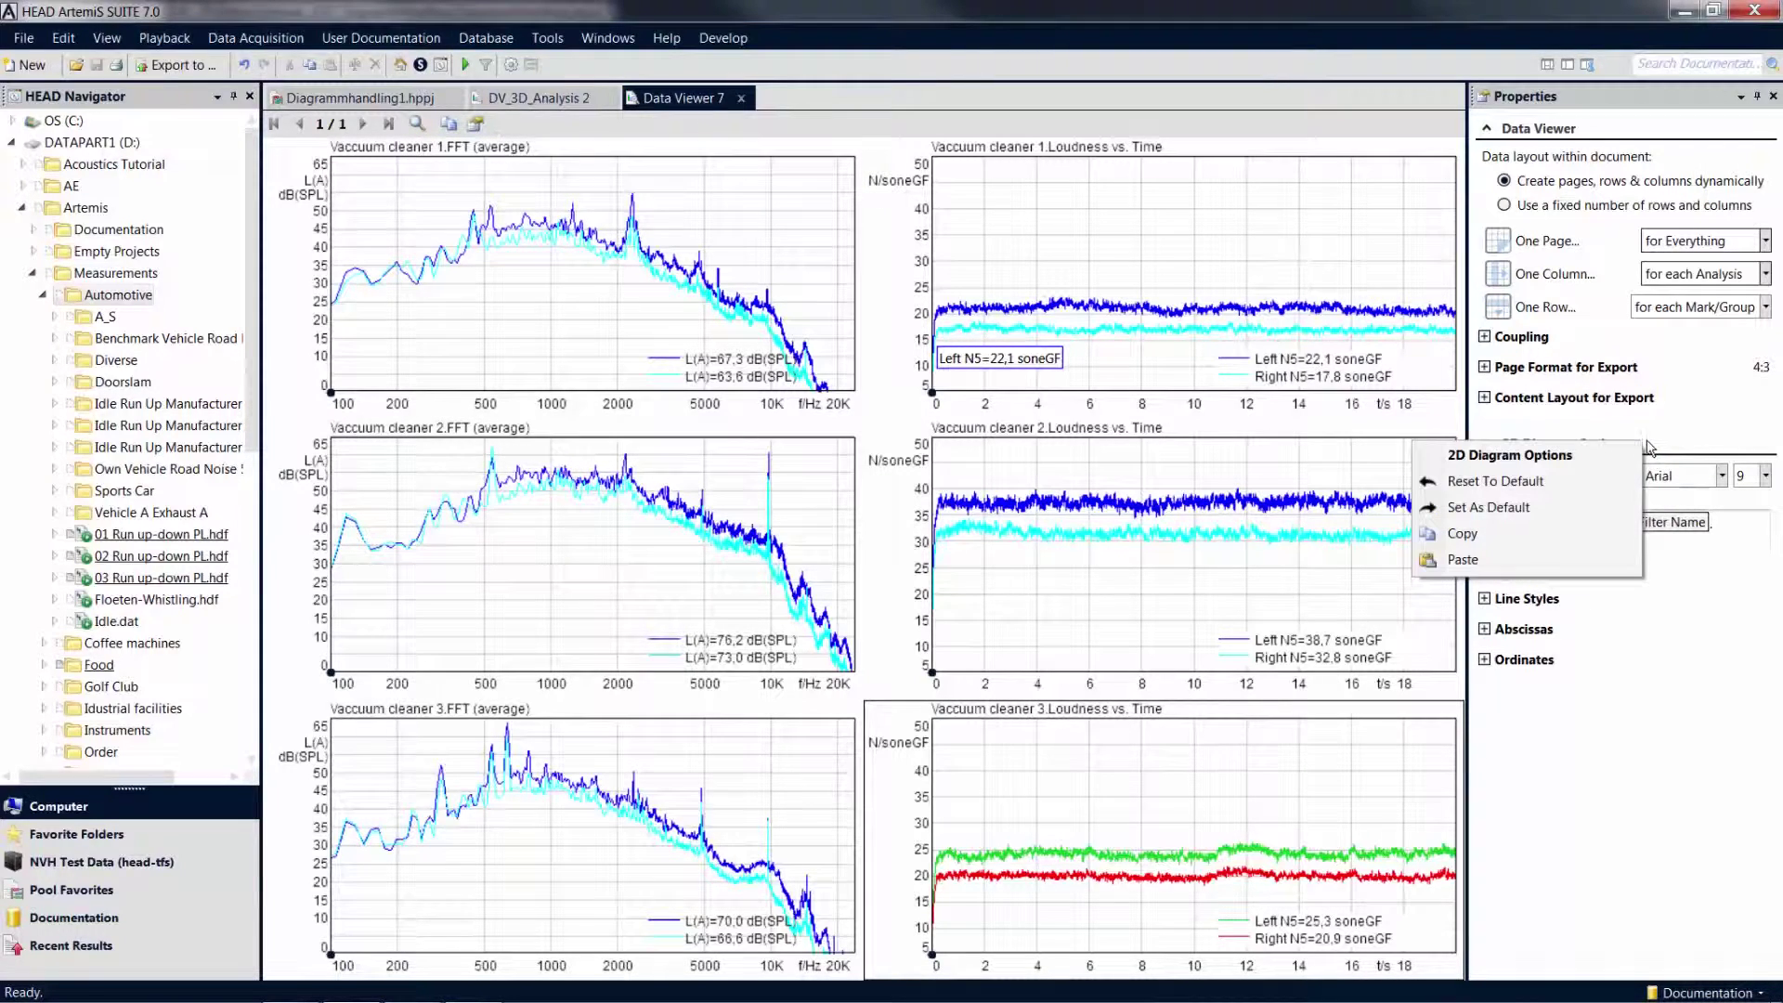
pyautogui.click(1573, 563)
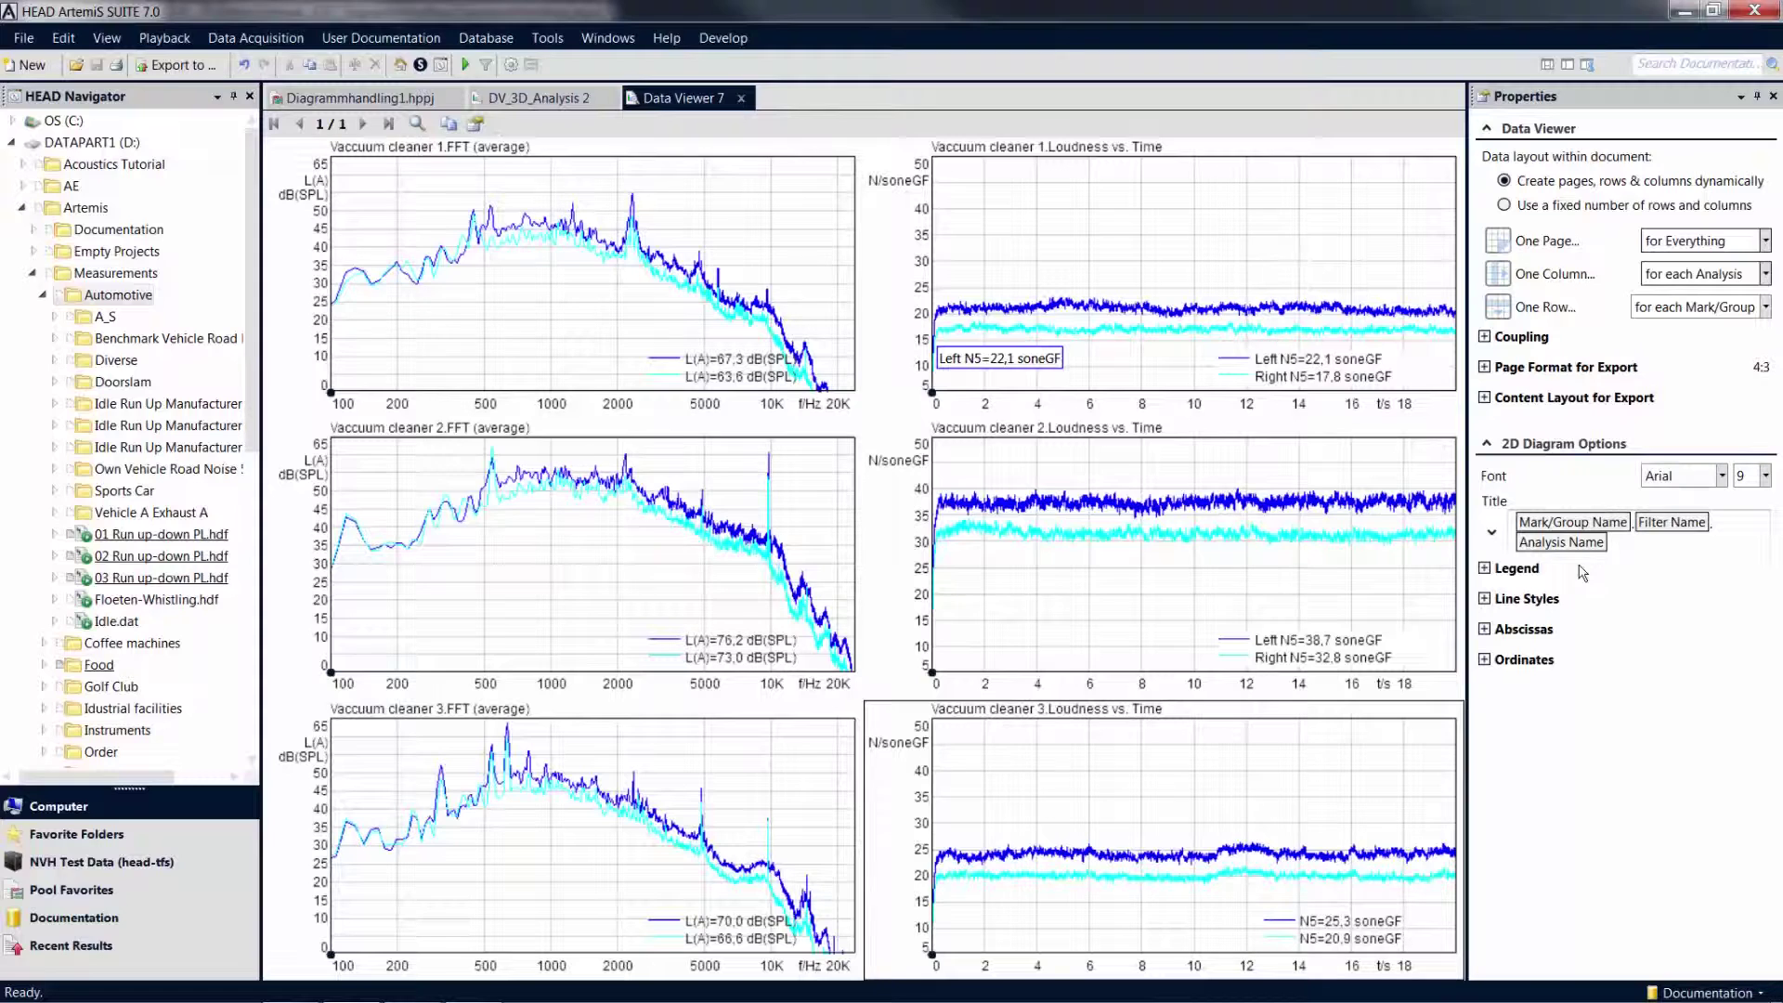
pyautogui.rightClick(1648, 449)
pyautogui.click(1592, 542)
# - Paste the copied 2D diagram options into the project's third Data Viewer destination and run the calculation
pyautogui.click(361, 98)
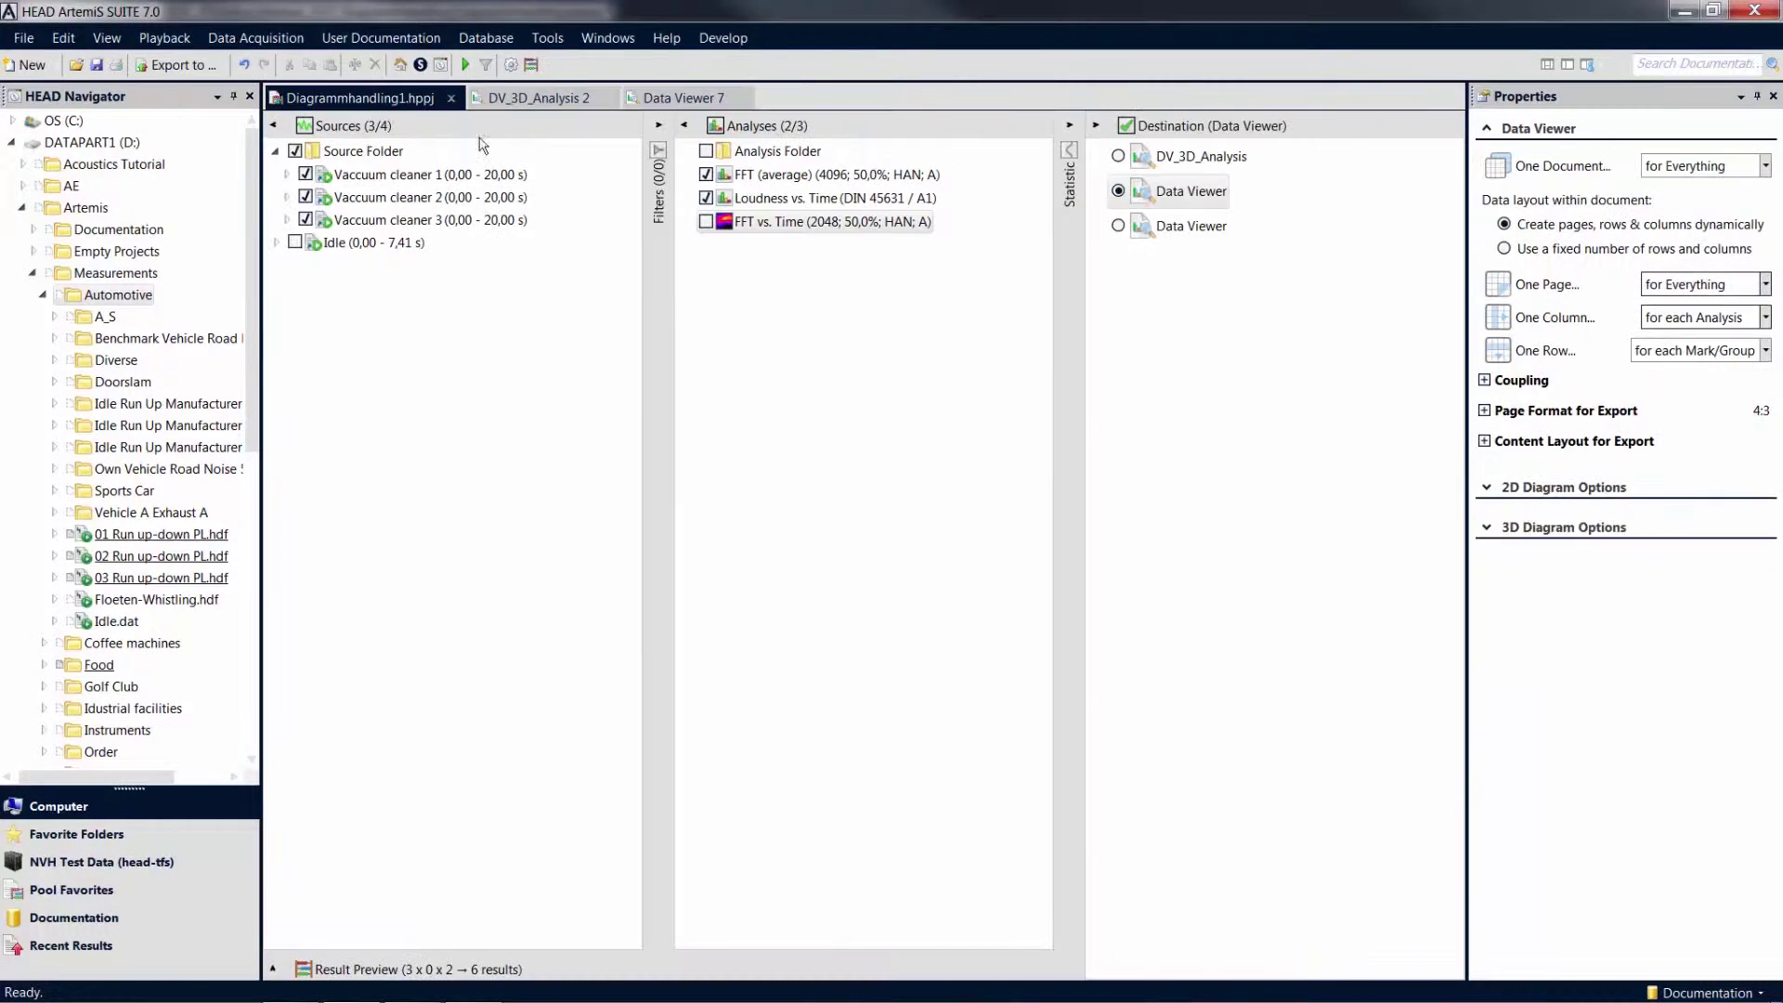
pyautogui.click(1175, 231)
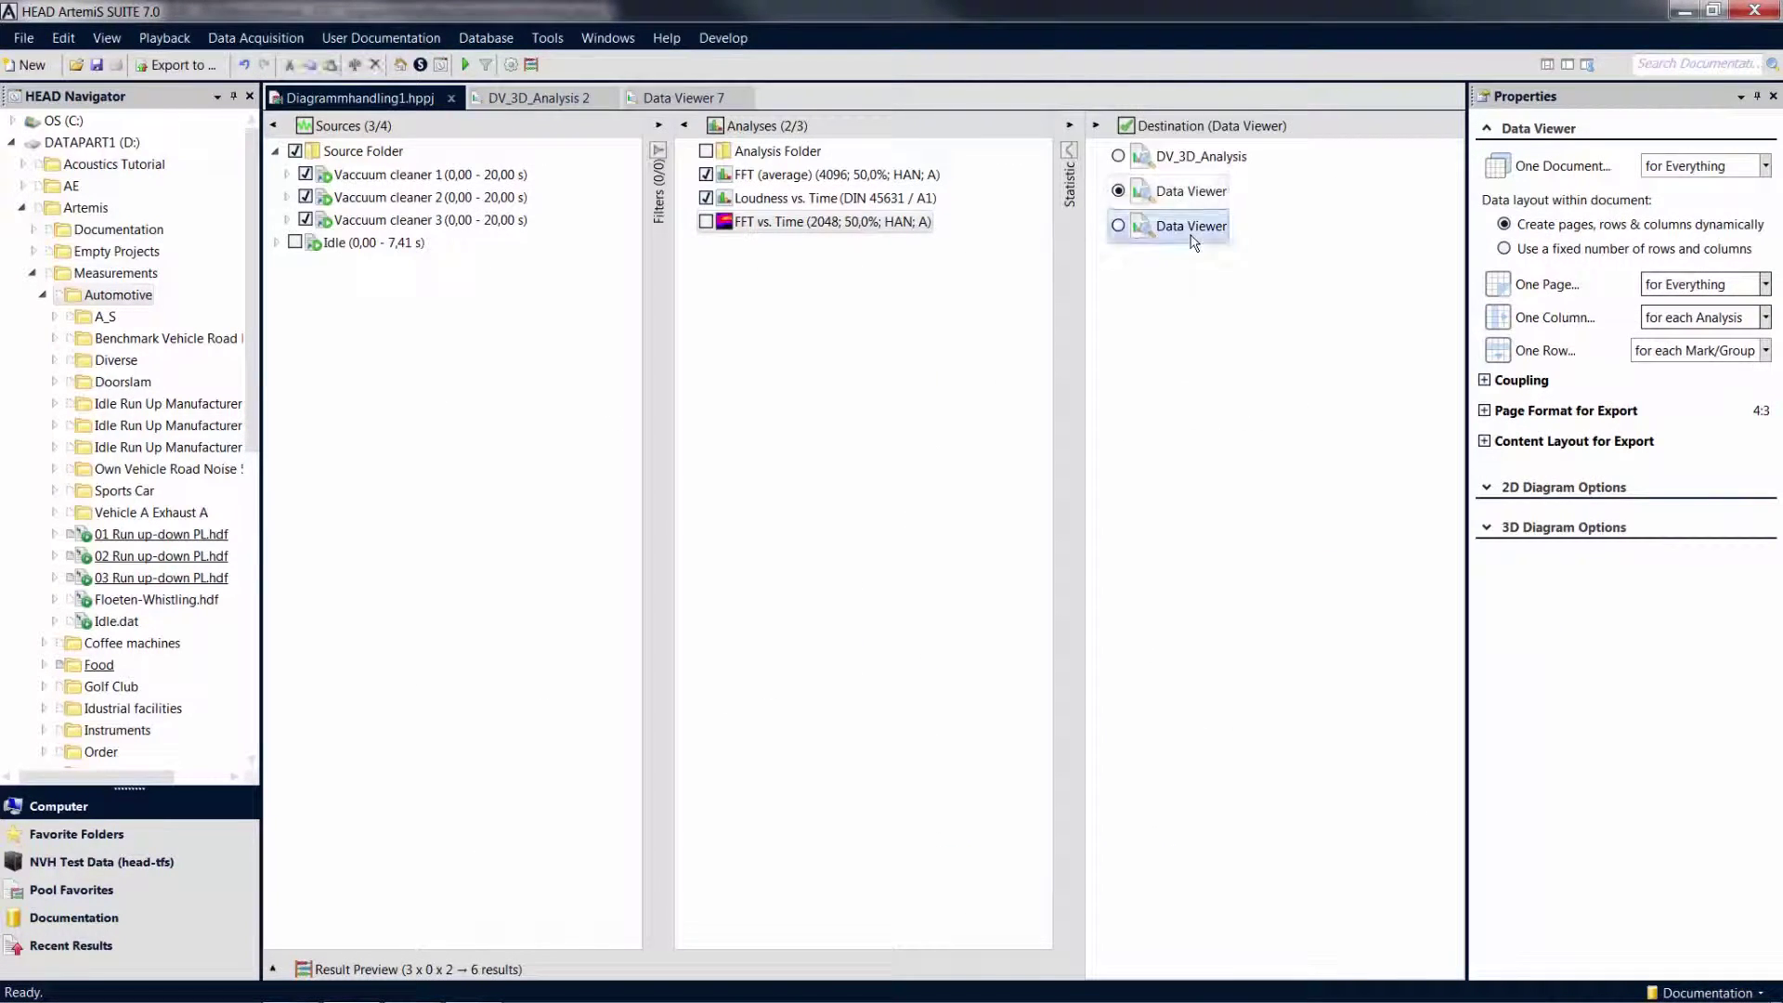
pyautogui.rightClick(1671, 488)
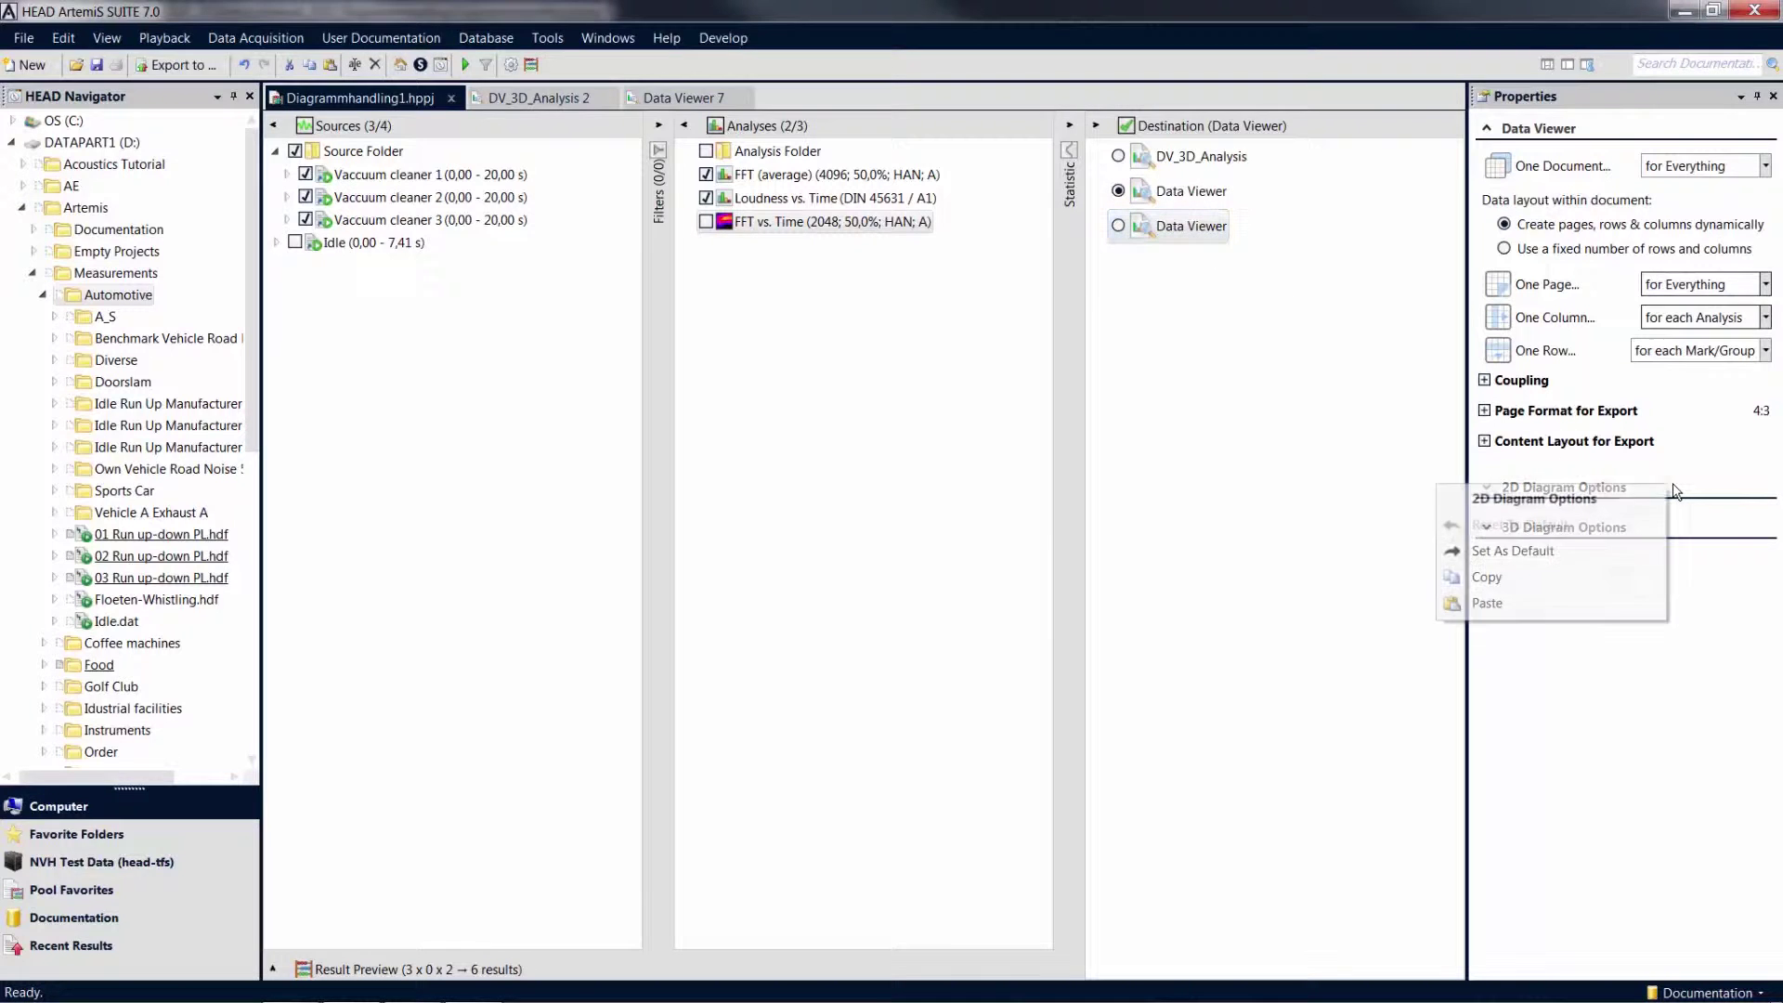
pyautogui.click(1628, 605)
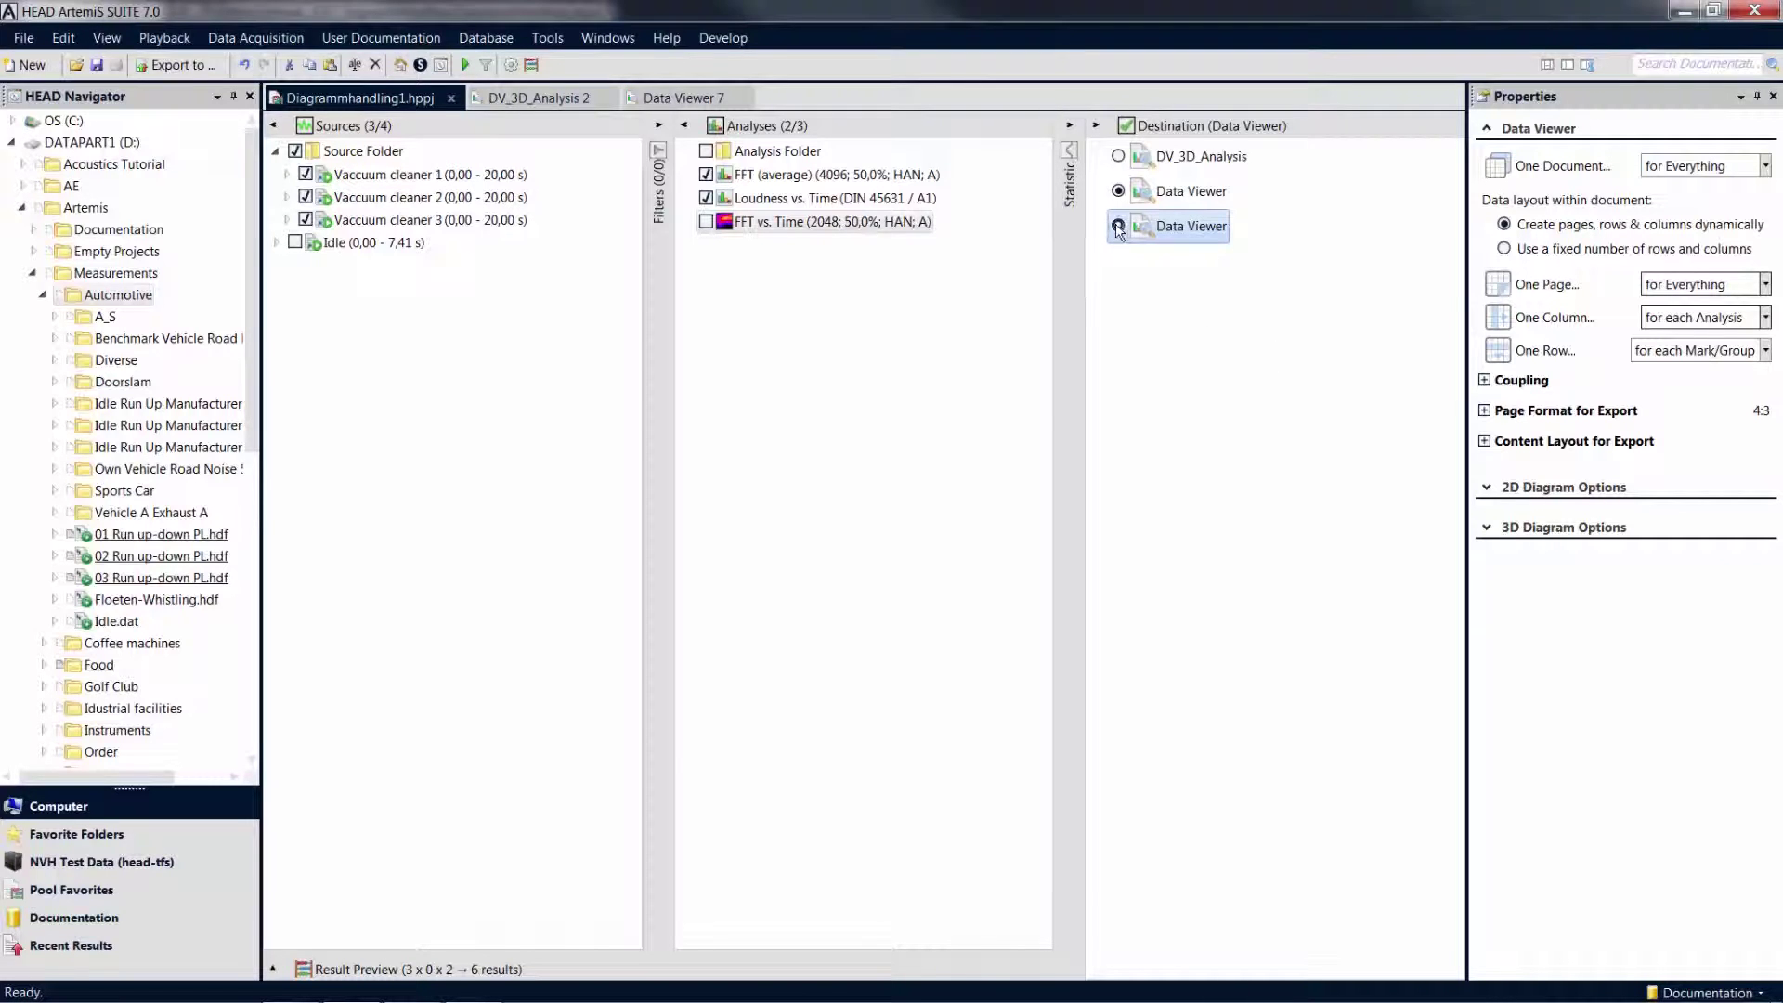
pyautogui.click(530, 65)
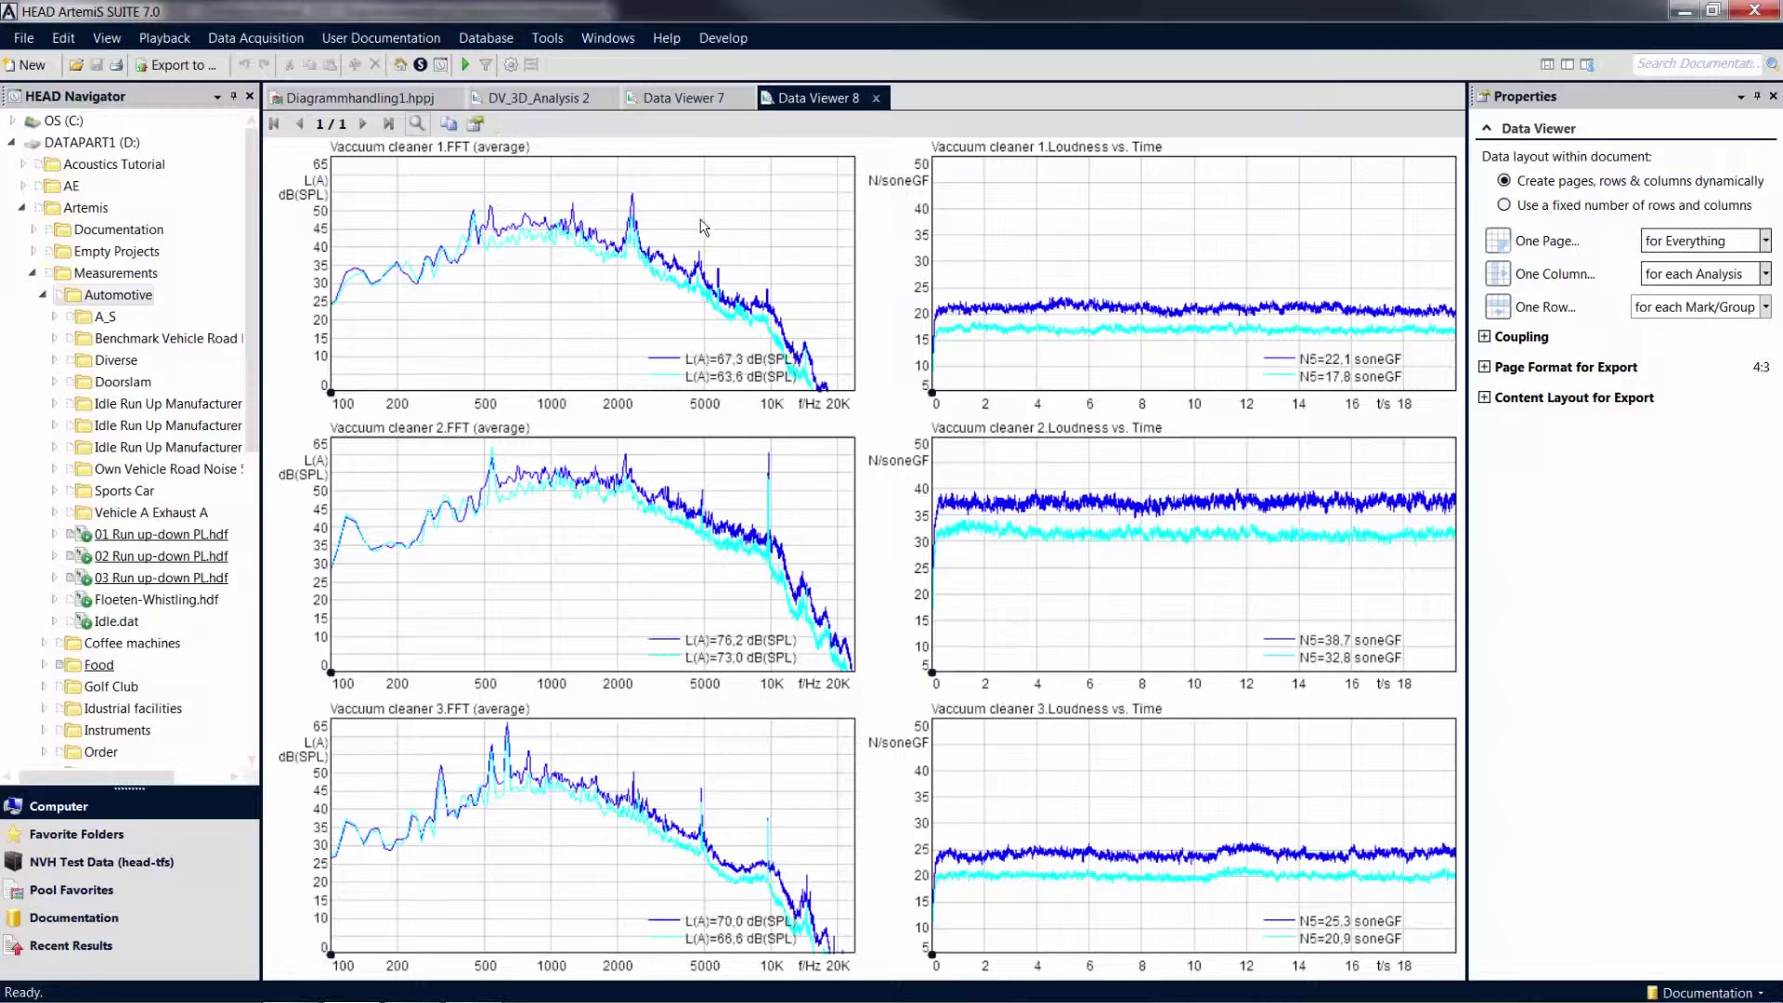
# - Copy the whole Data Viewer 8 configuration and go back to the Diagrammhandling1.hppj project
pyautogui.click(449, 126)
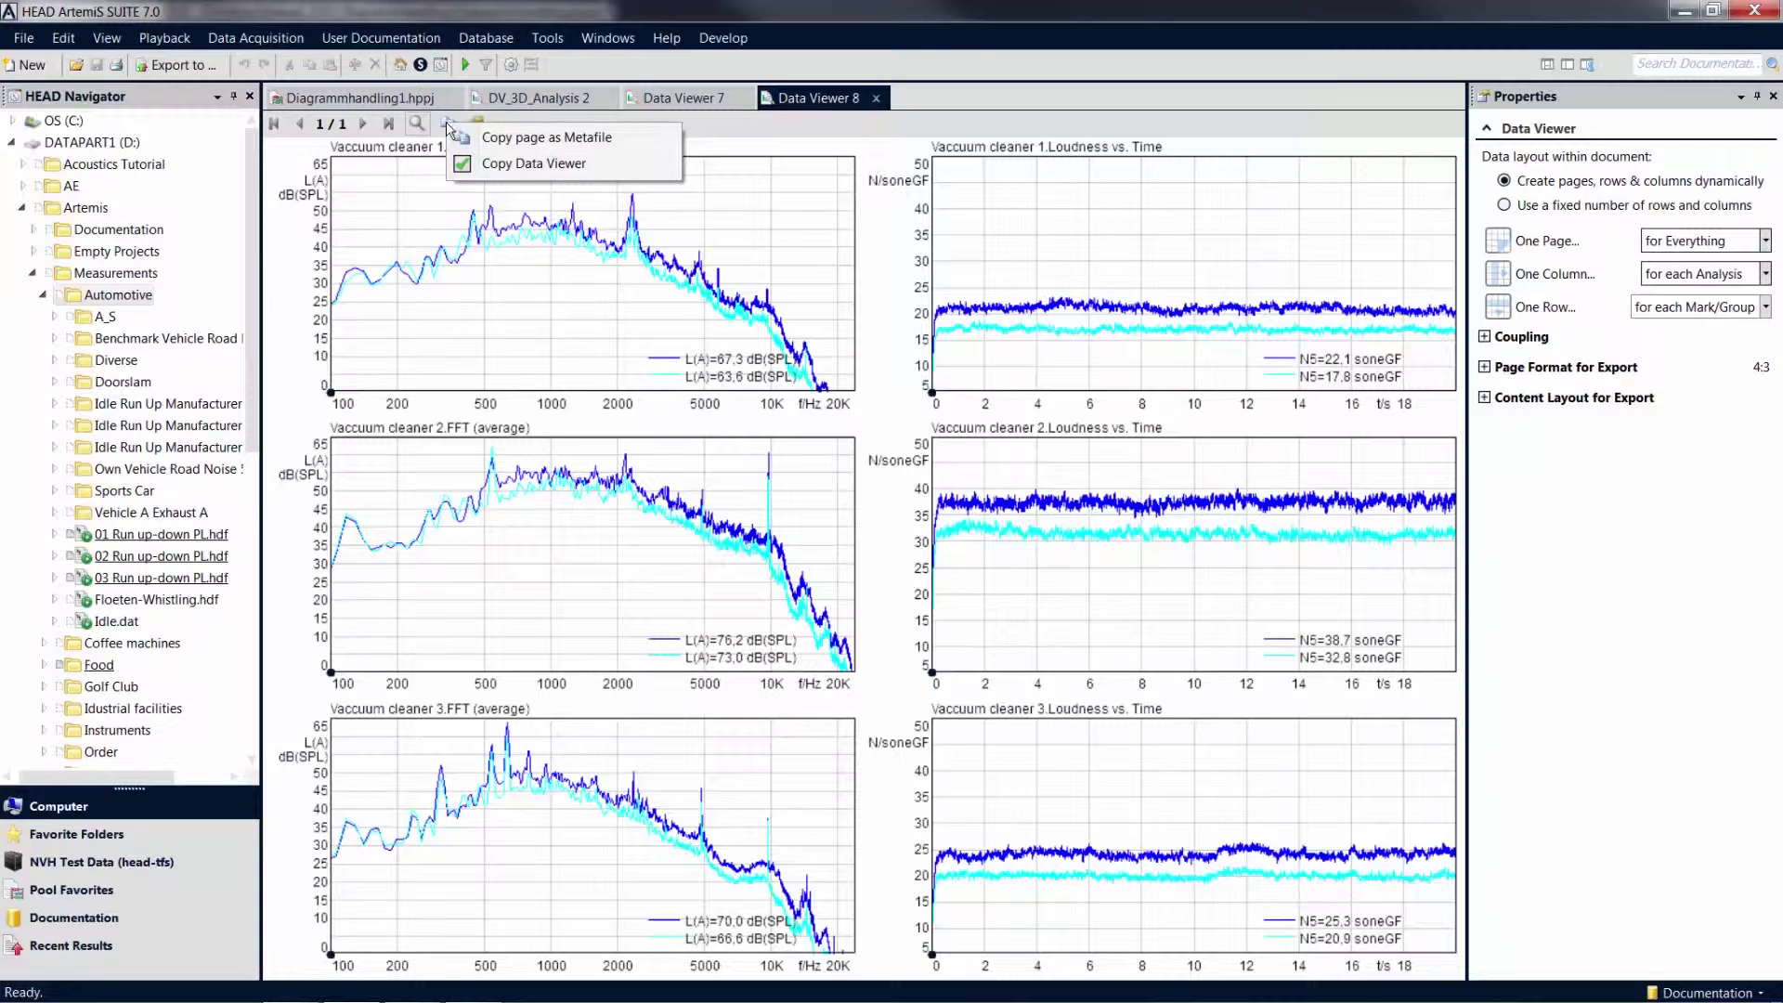
pyautogui.click(623, 173)
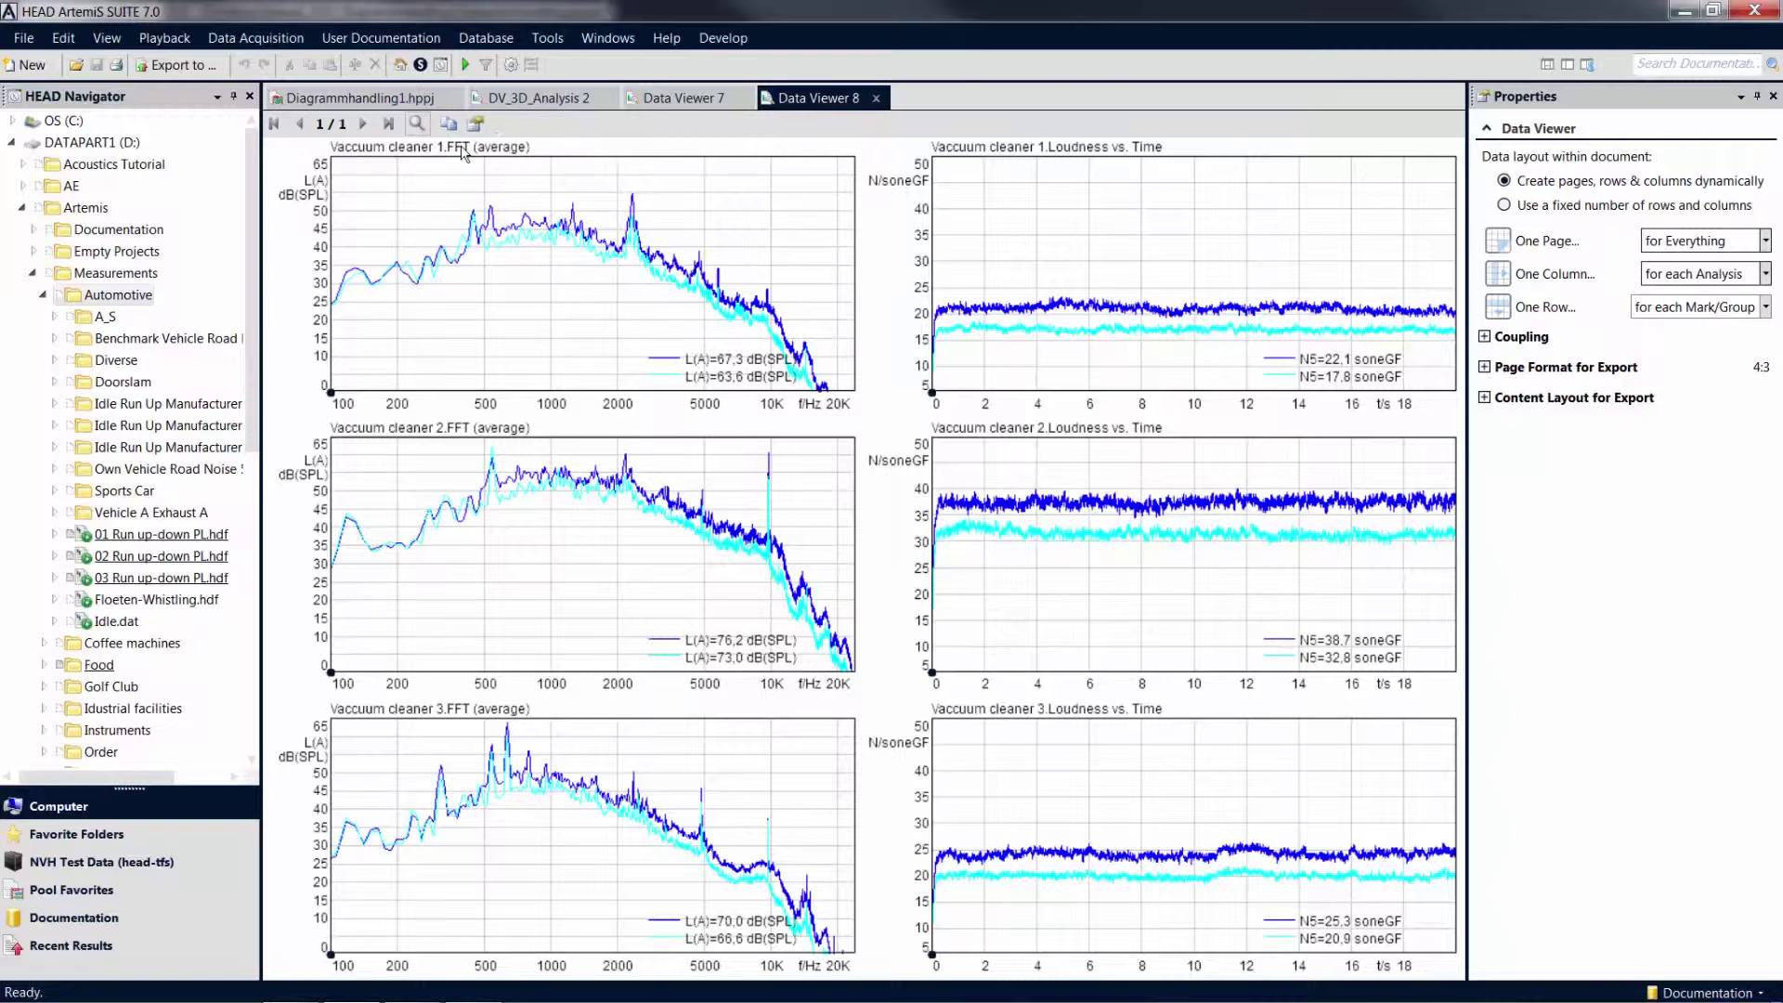
pyautogui.click(362, 98)
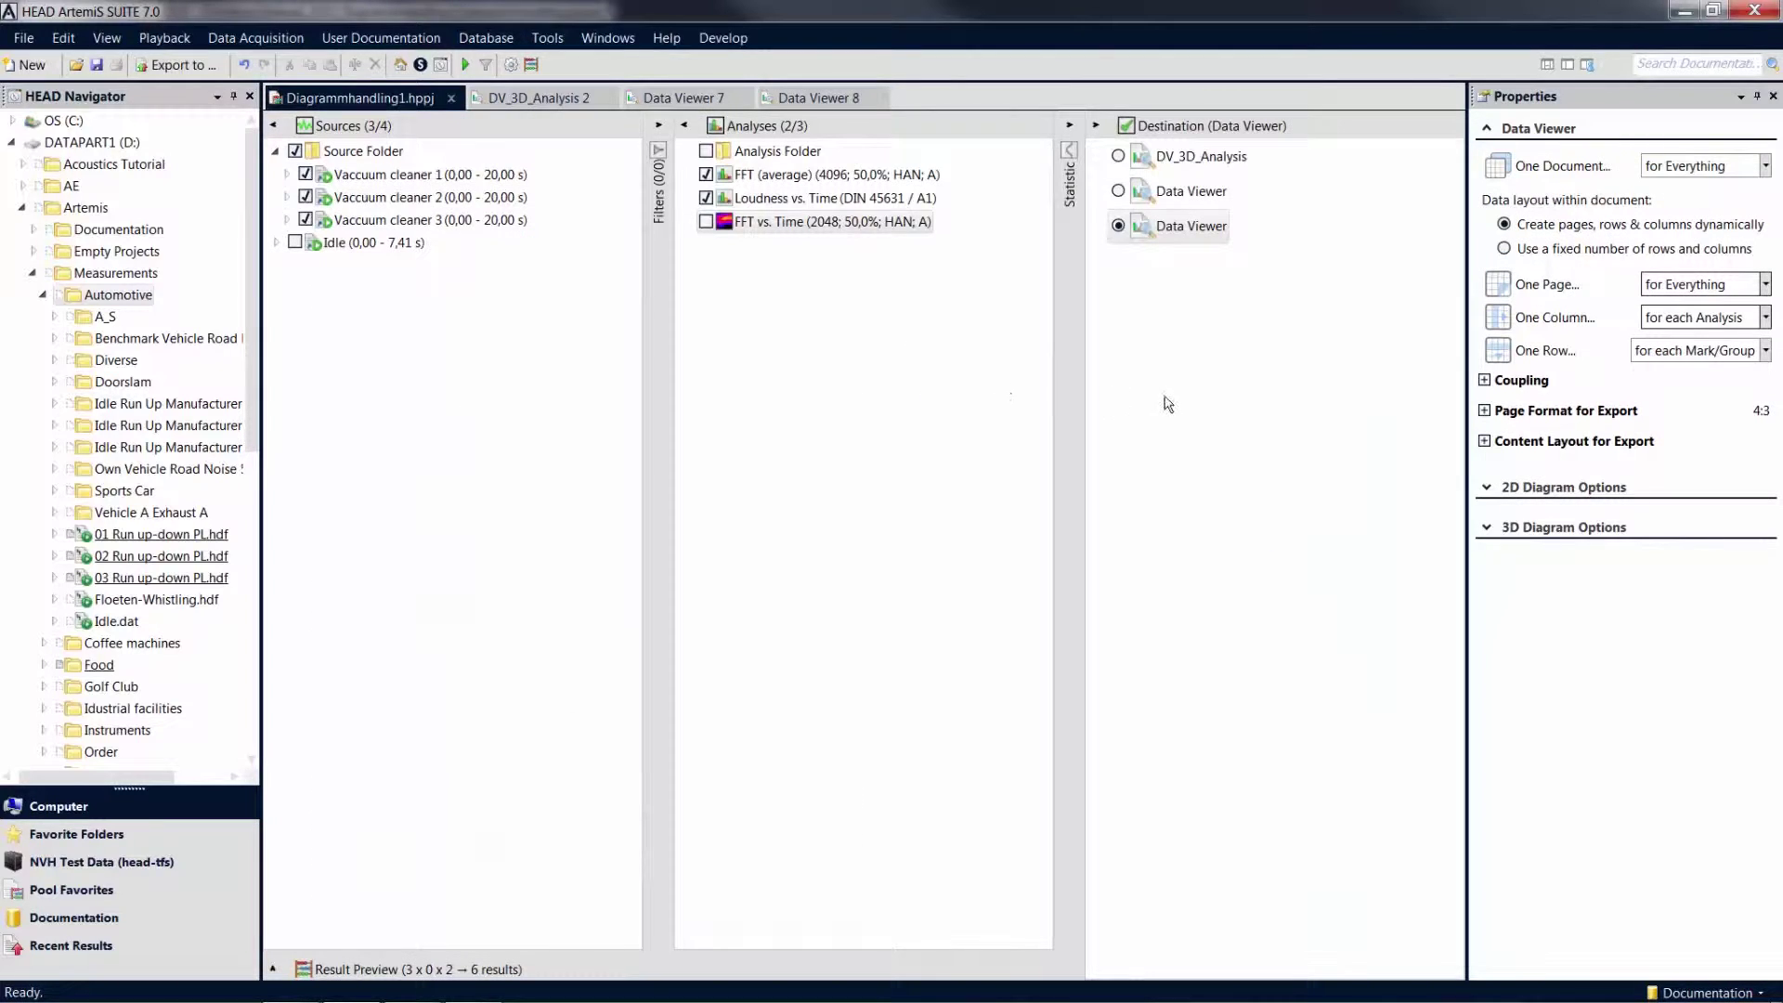
# - Paste the copied Data Viewer as a fourth DataViewer destination and add it to Pool Favorites
pyautogui.rightClick(1190, 362)
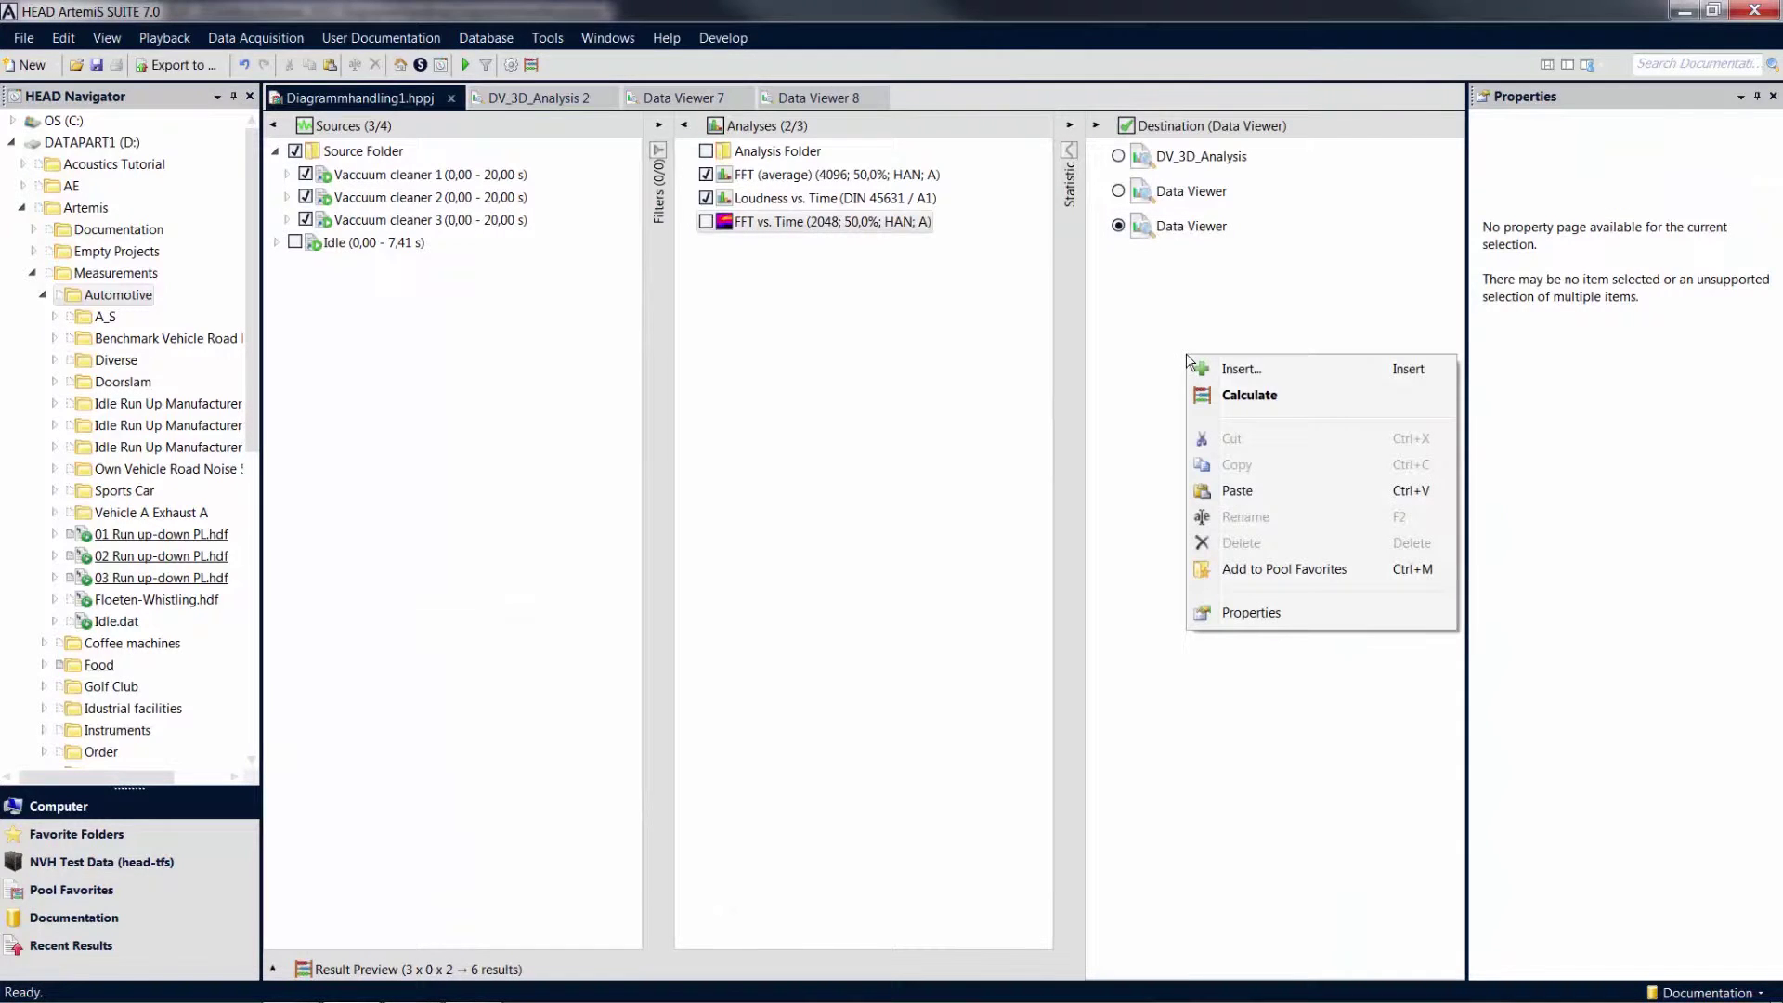
pyautogui.click(1281, 493)
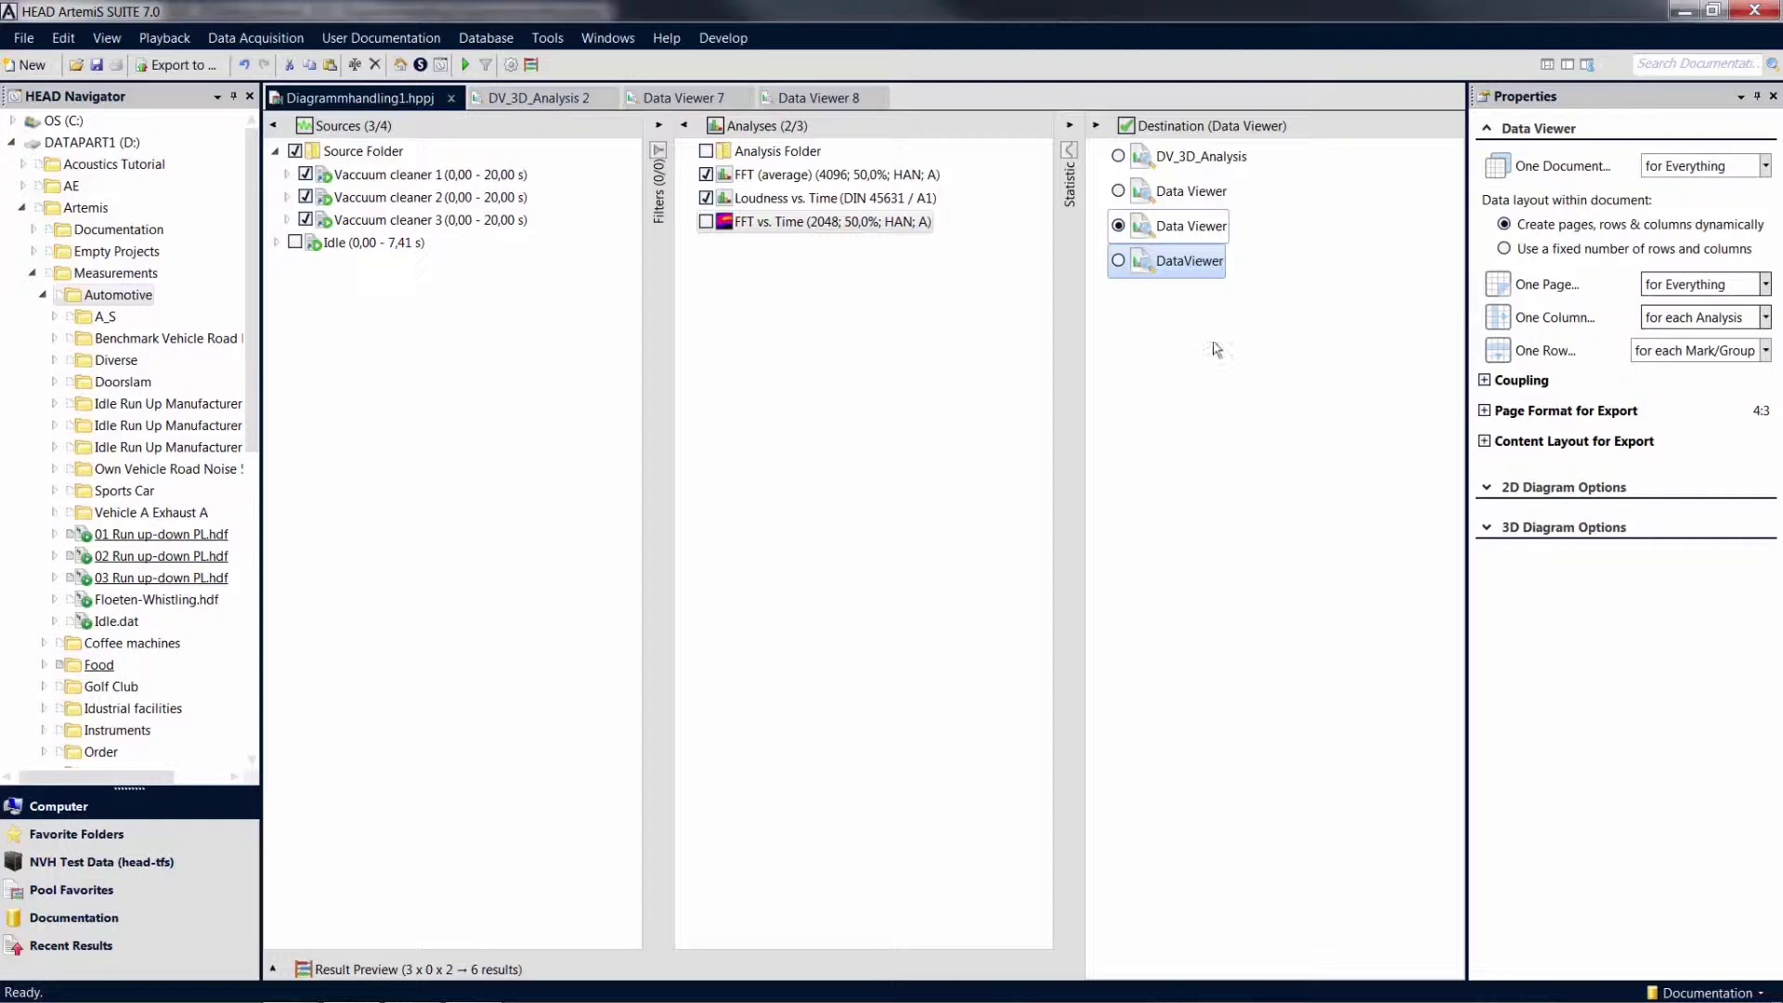
pyautogui.rightClick(1176, 268)
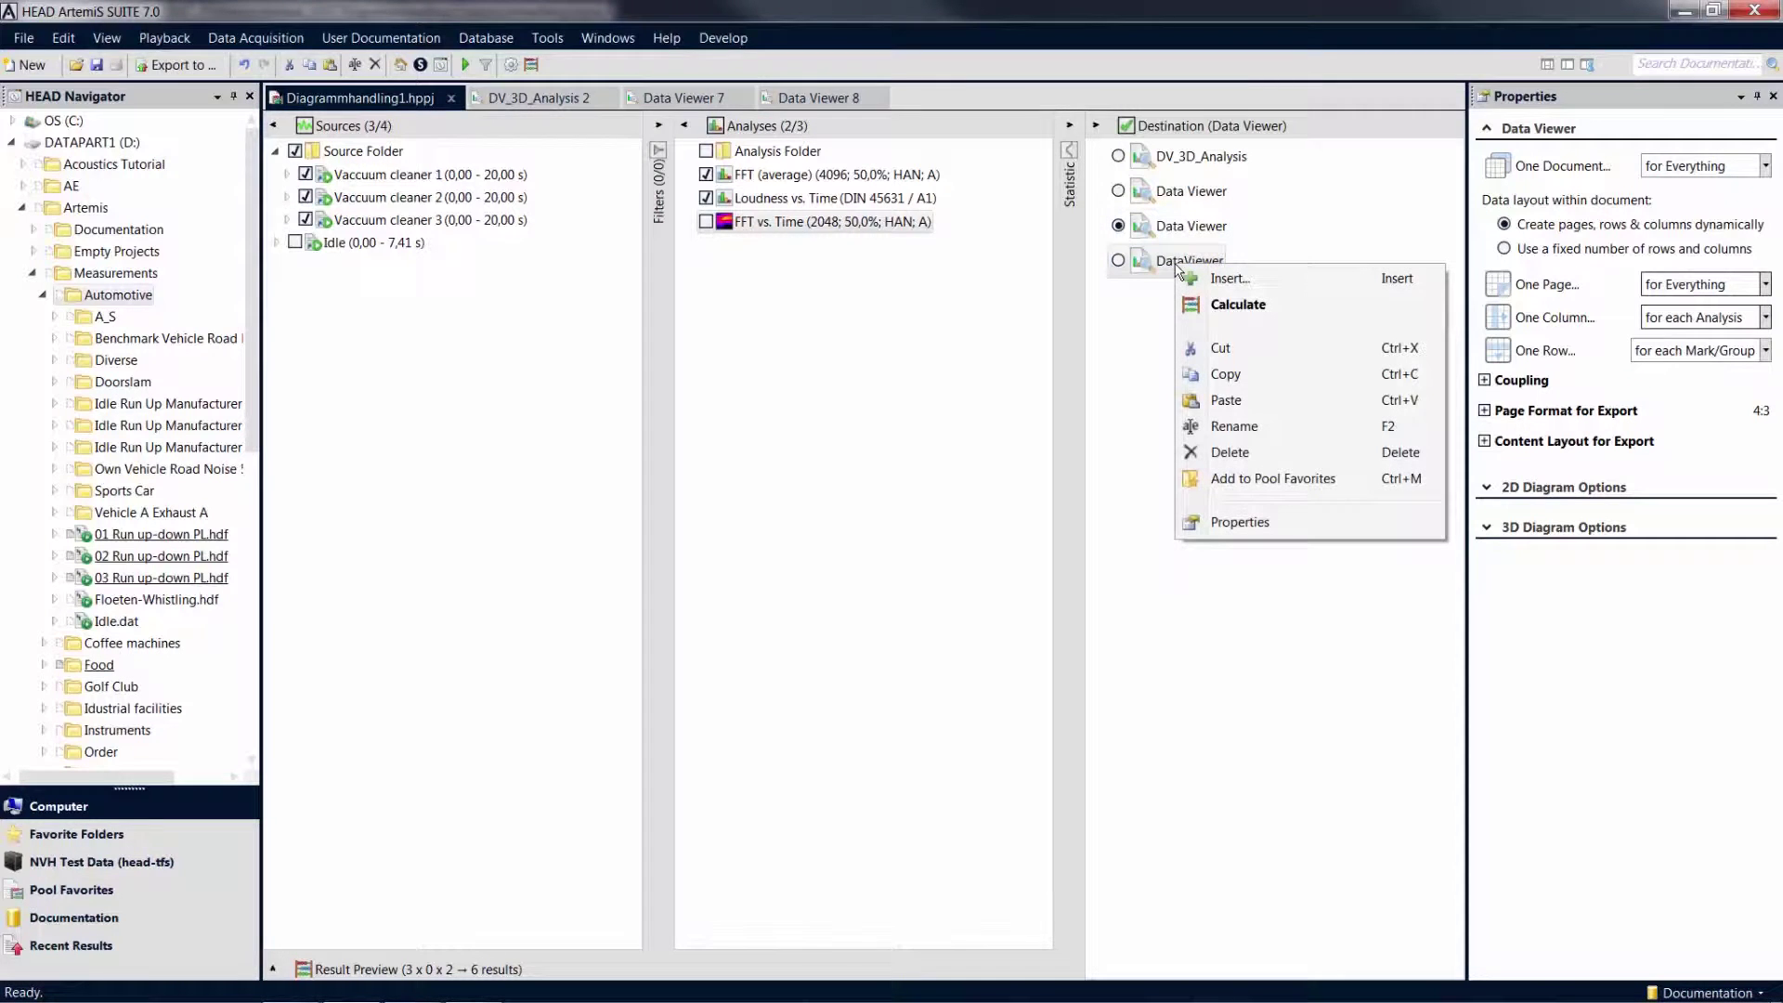
pyautogui.click(1349, 478)
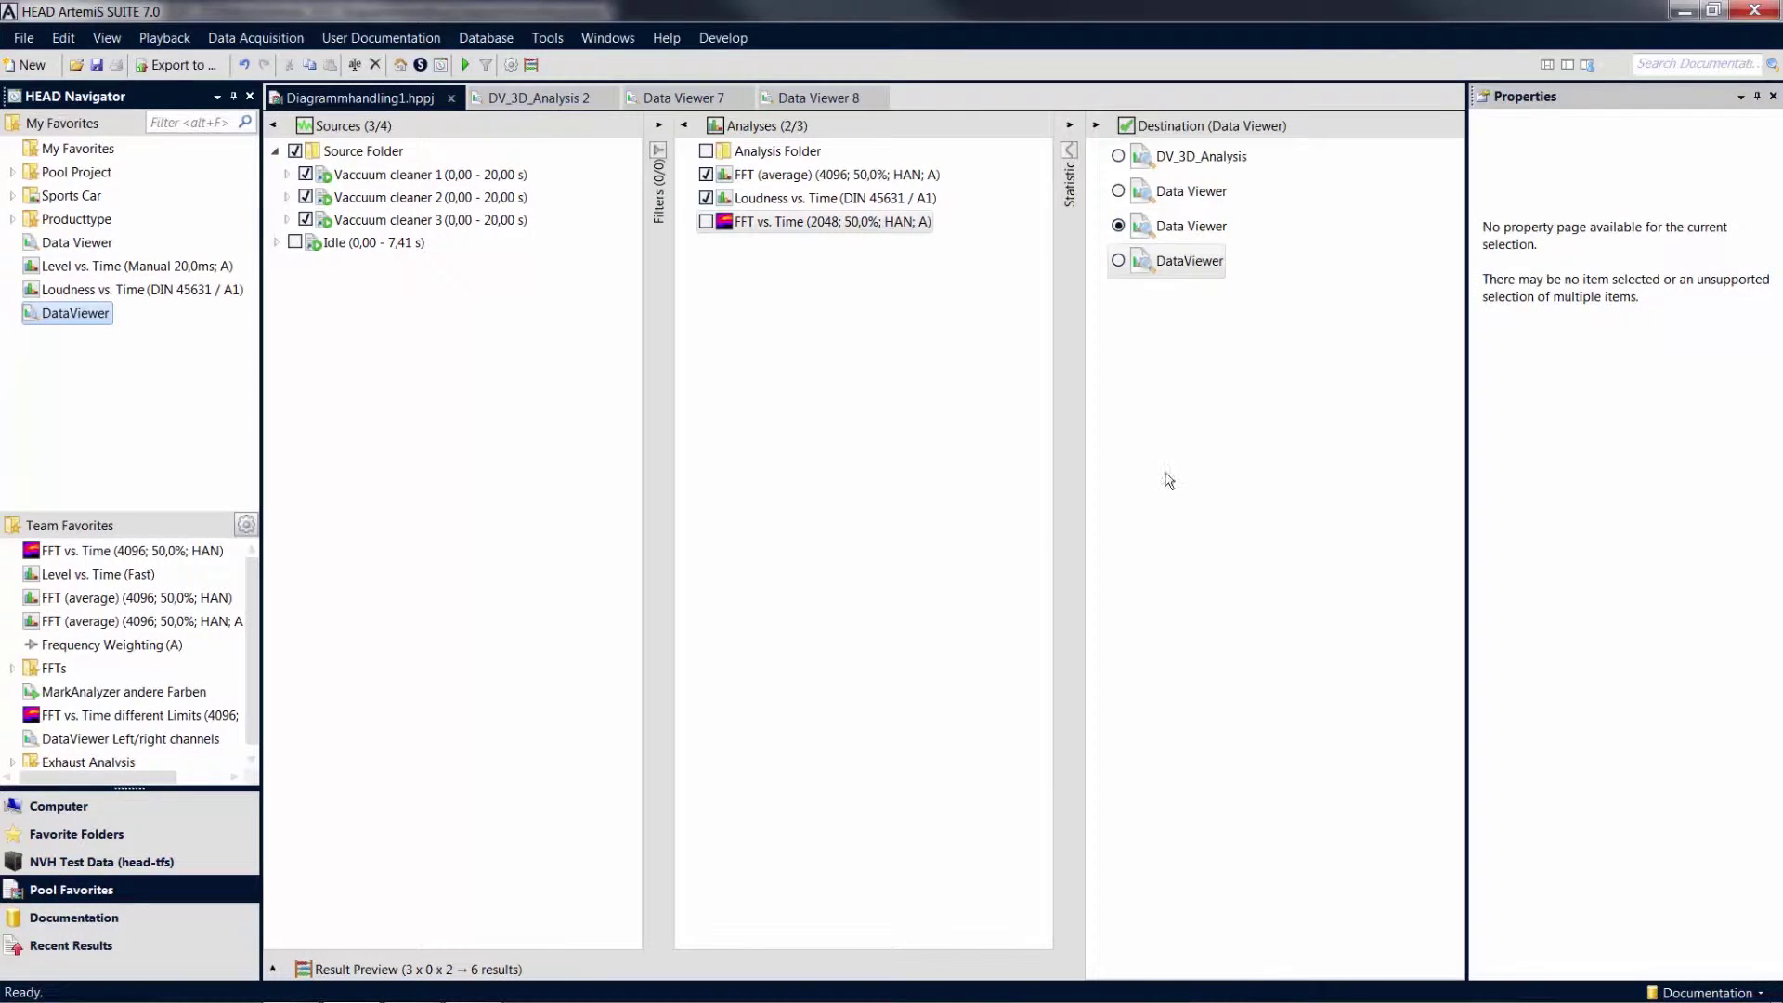